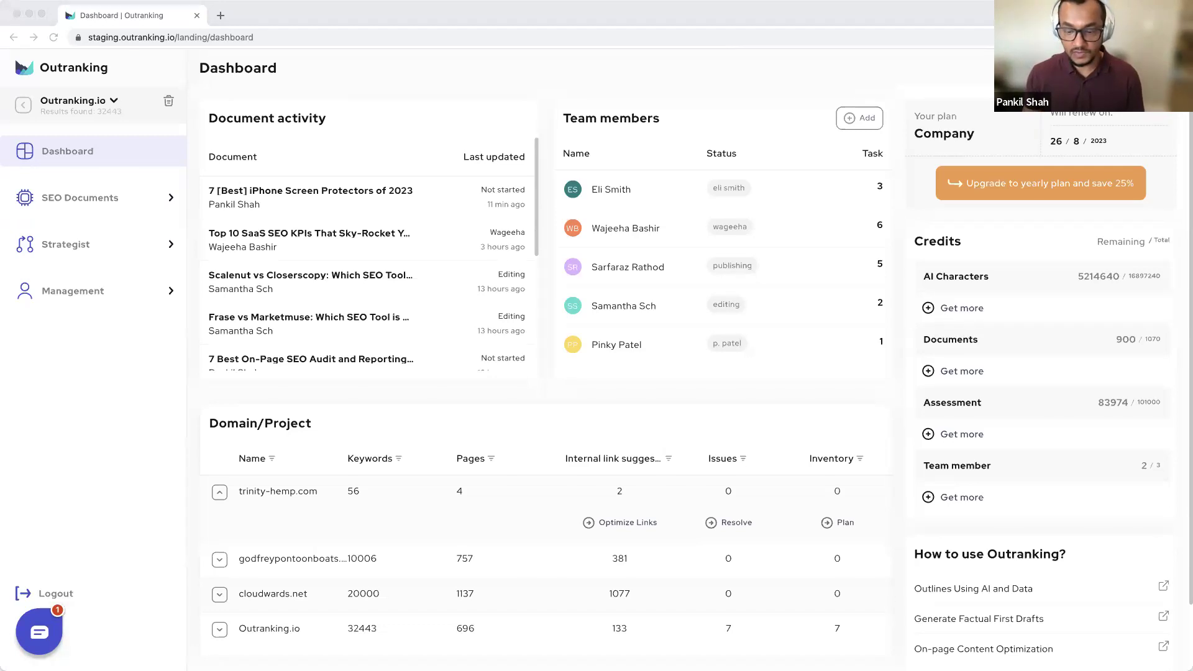
Open the form for adding a new domain from the list of domains.
left_click(96, 248)
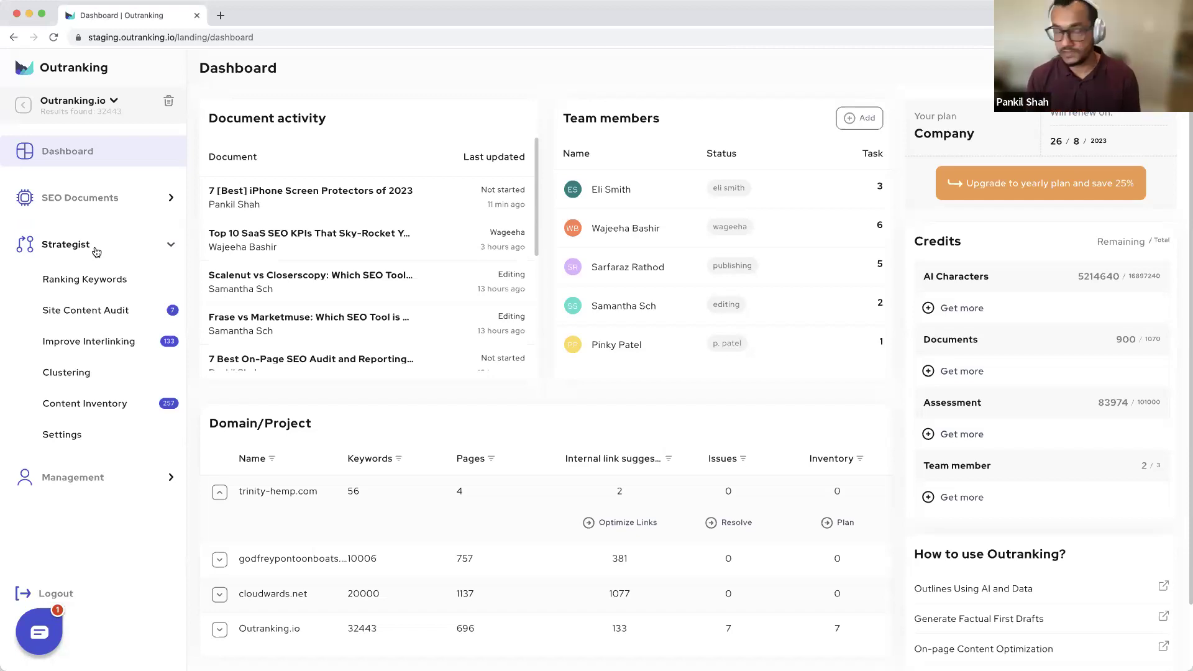
left_click(115, 101)
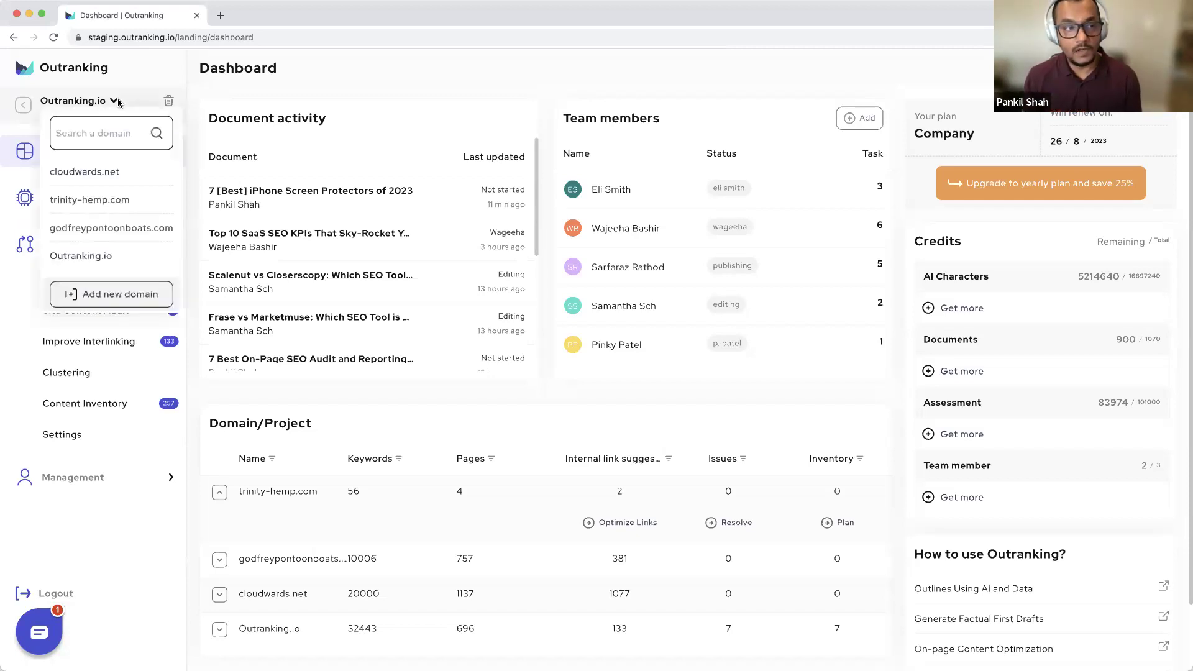
left_click(114, 296)
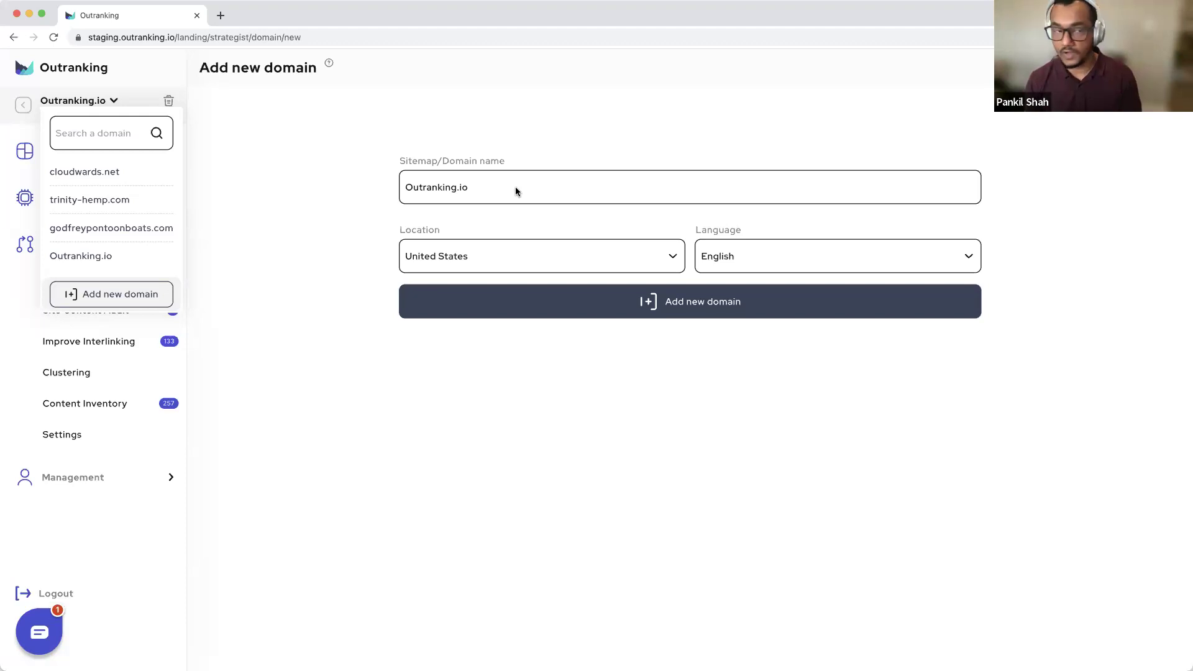
Open the ranking keywords of godfreypontoonboats.com, and switch the active domain back to Outranking.io.
left_click(52, 232)
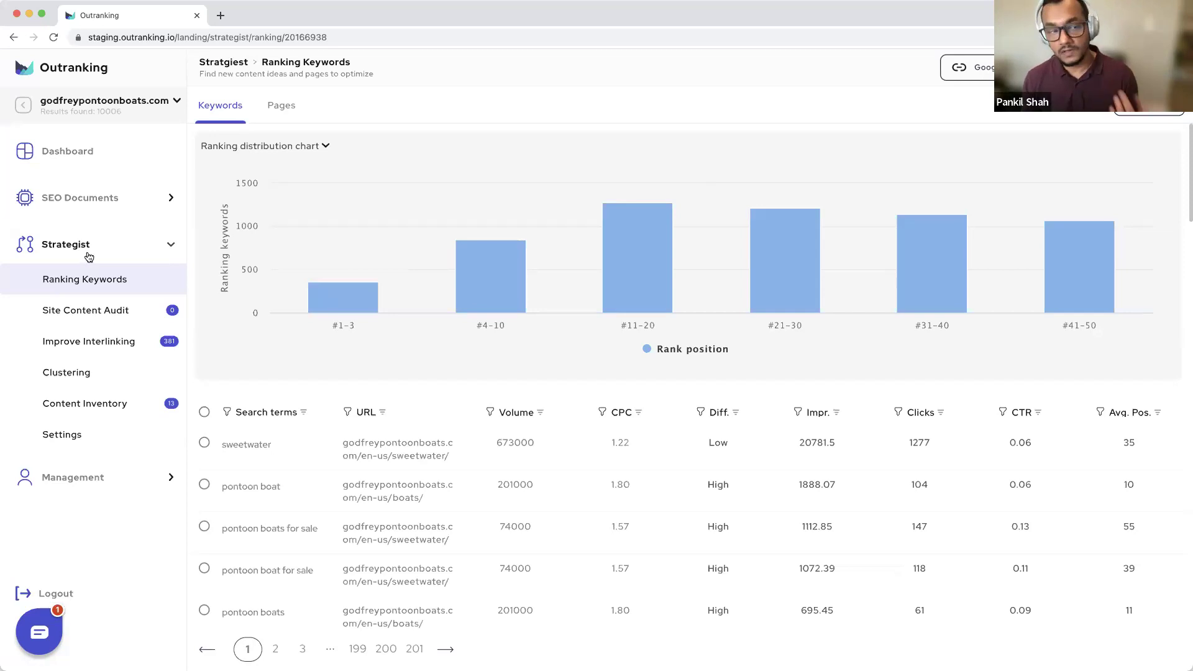
left_click(122, 101)
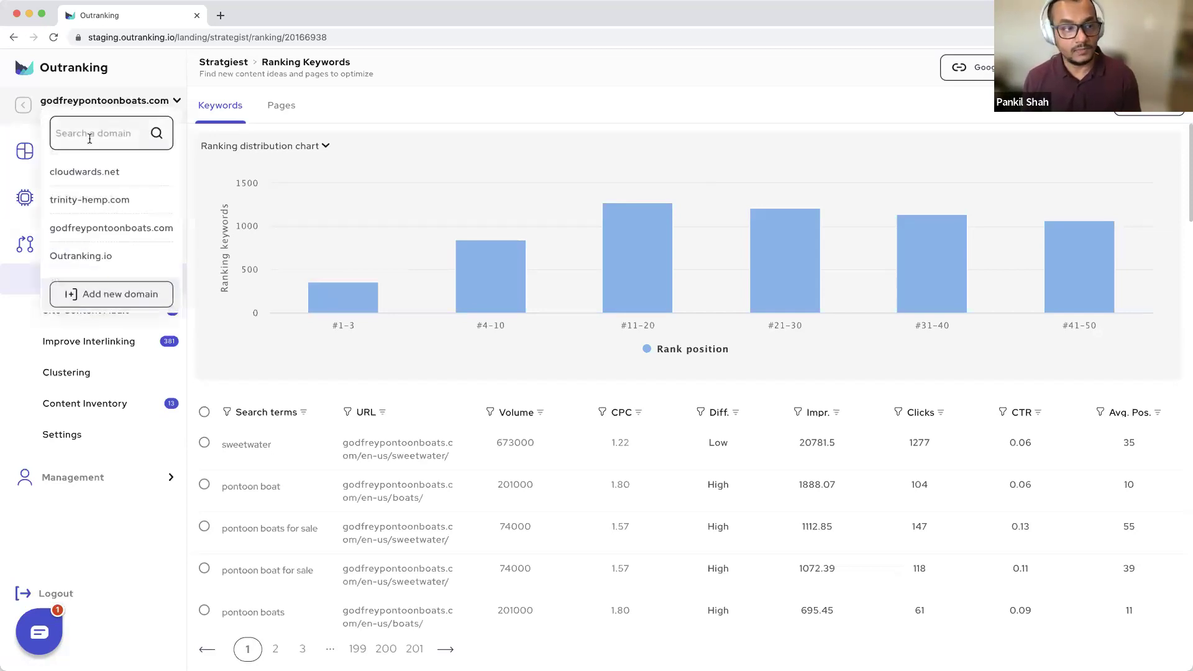
left_click(83, 256)
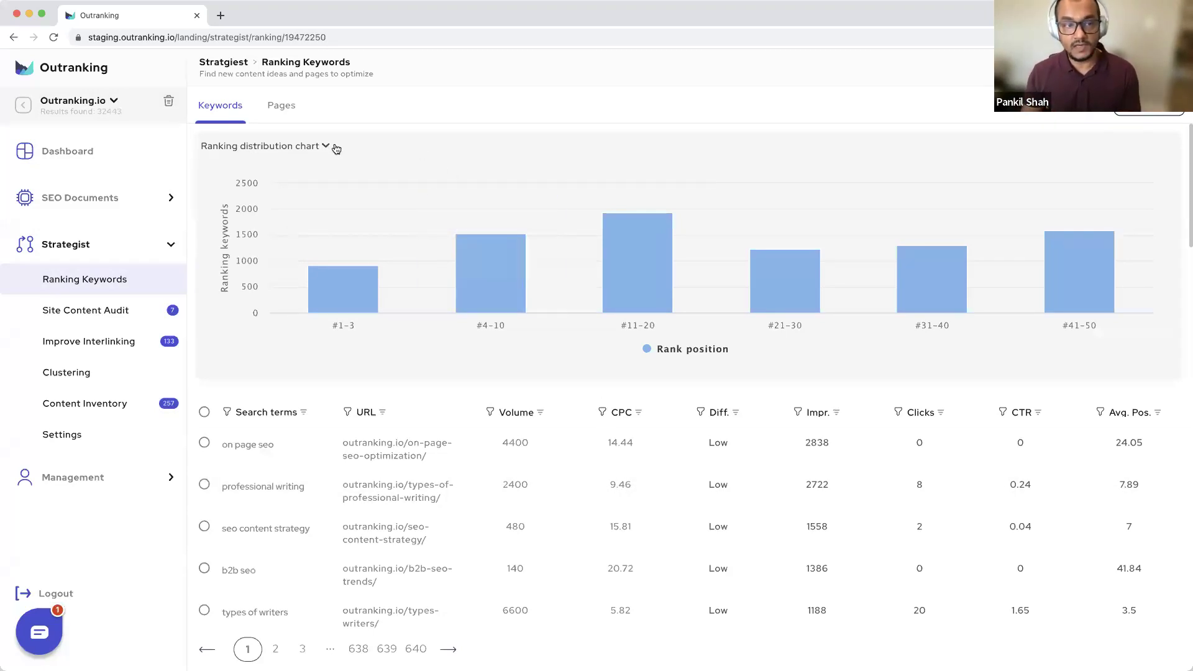
Examine the ranking distribution chart for the keyword counts in each position range, from #1-3 up to #41-50.
scroll(346, 275, "down", 1)
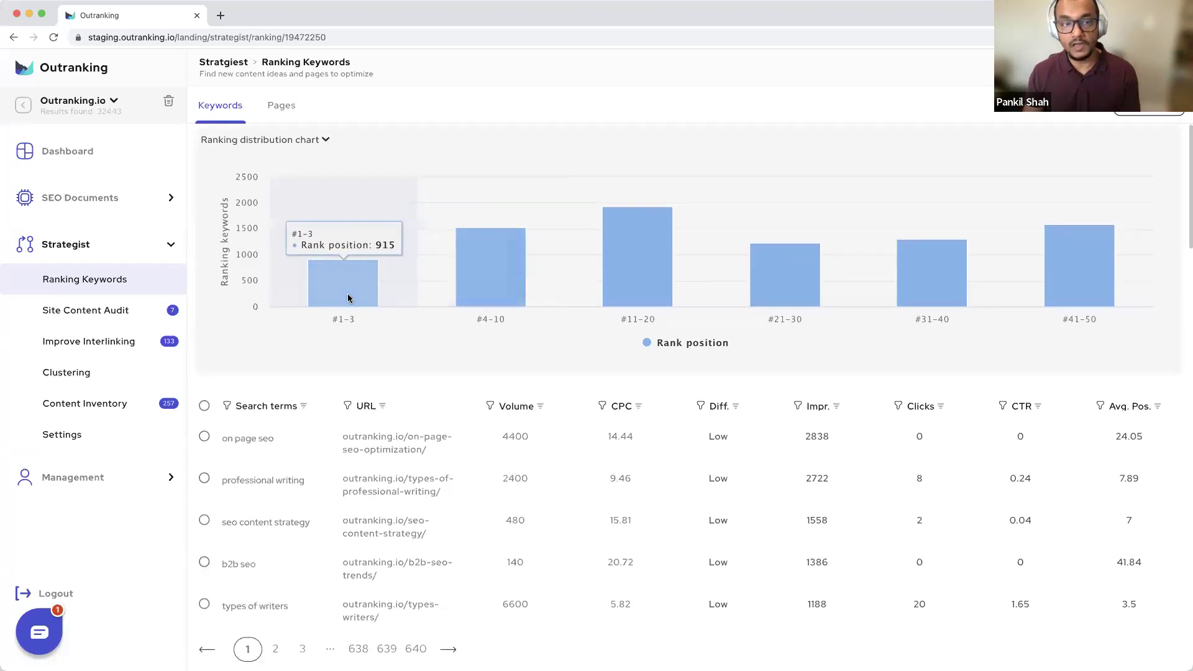
mouse_move(506, 281)
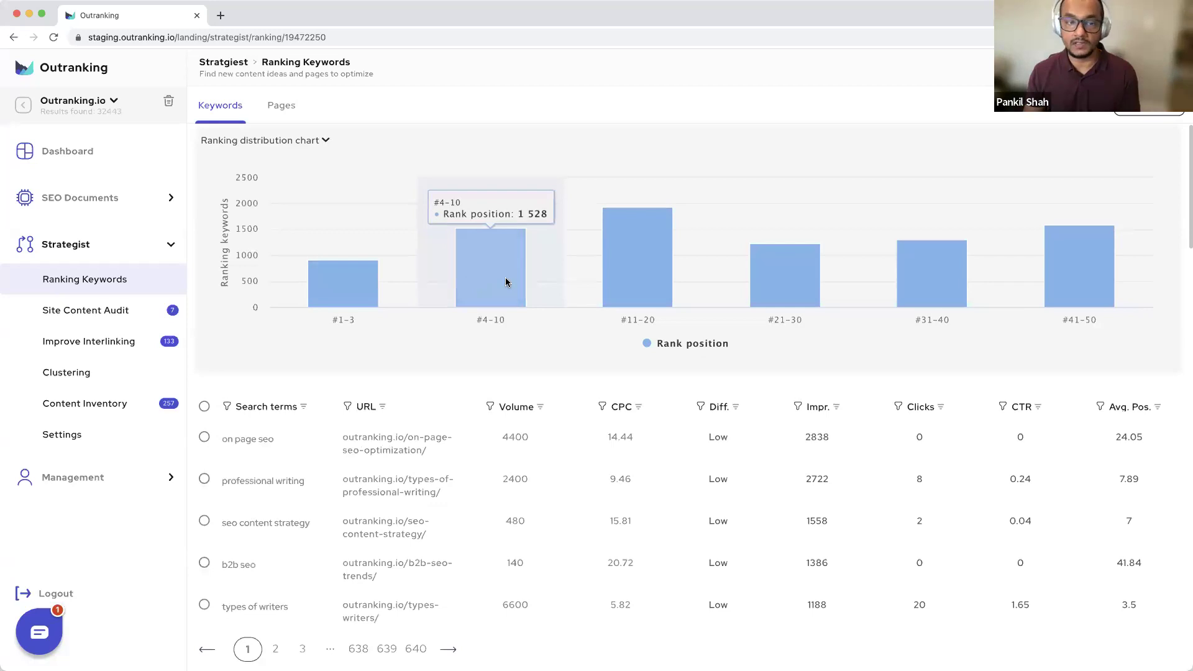
mouse_move(645, 280)
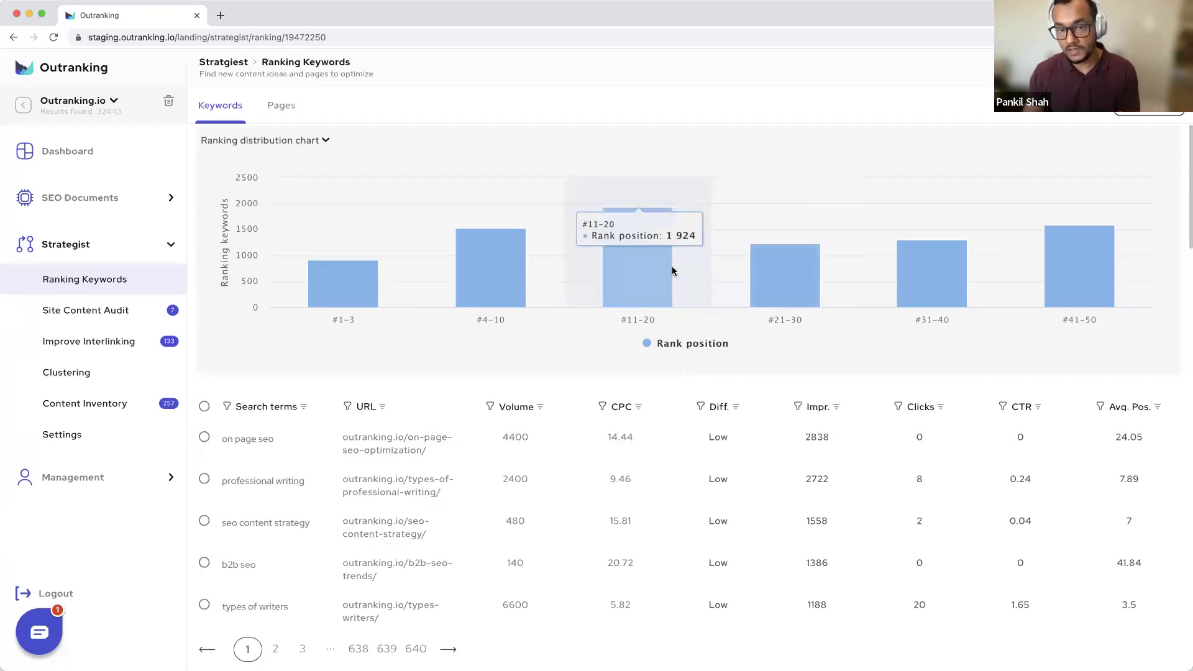
mouse_move(794, 279)
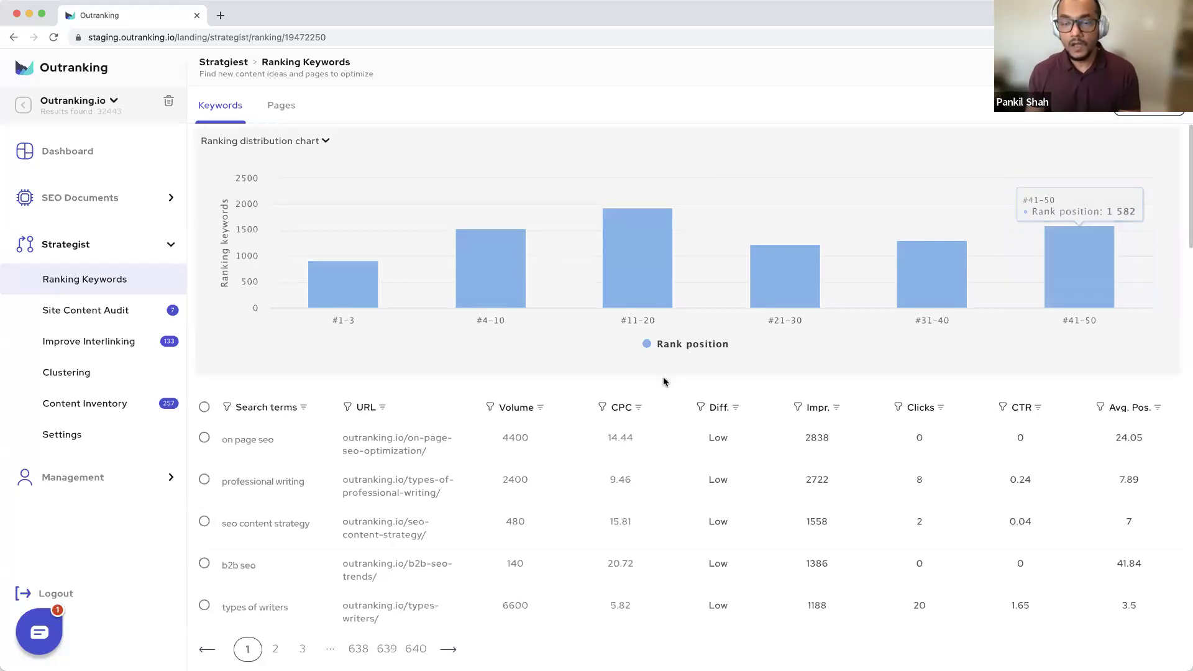
scroll(663, 382, "down", 1)
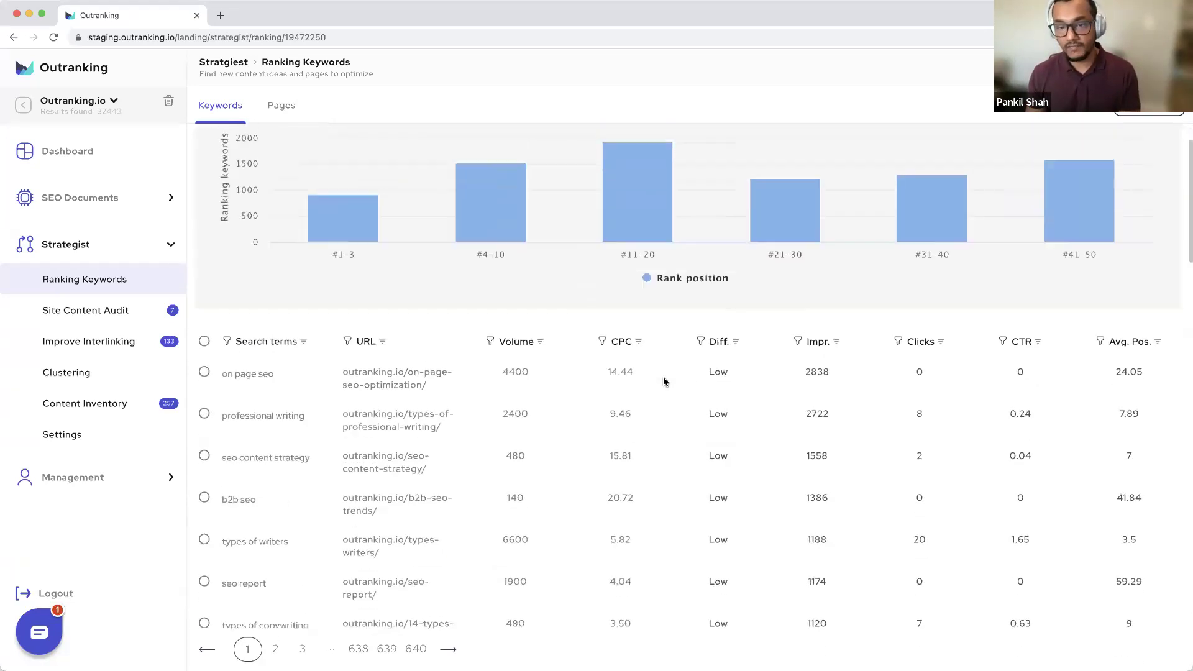
mouse_move(632, 302)
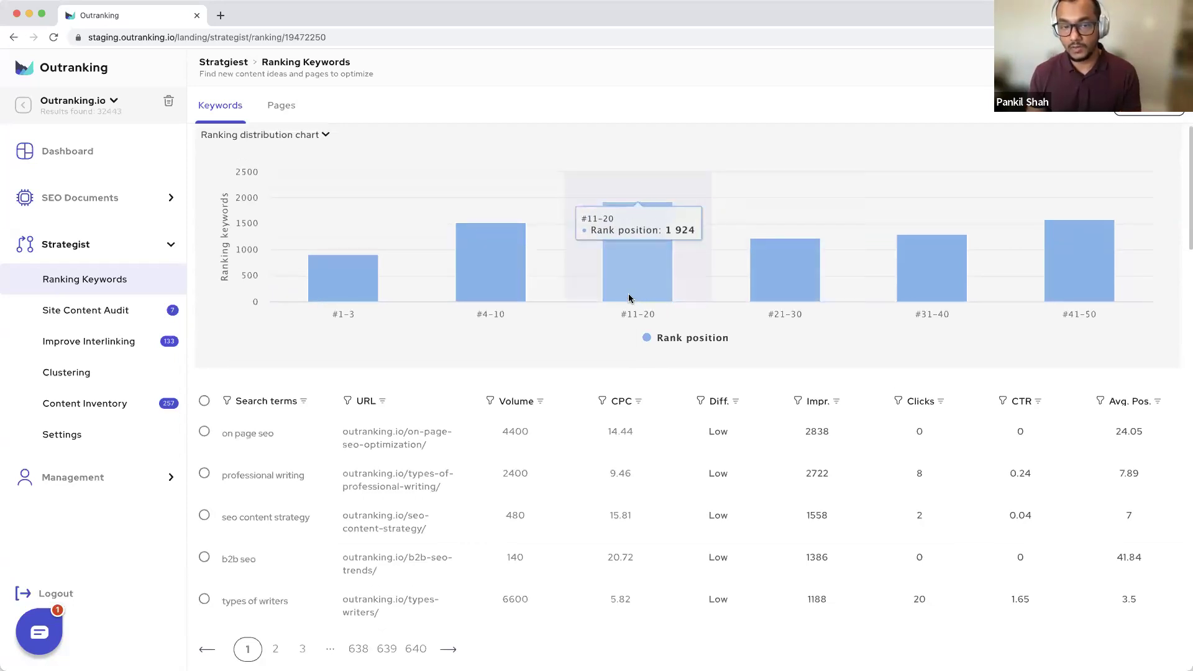
Filter the ranking keywords to search terms that contain "briefs" and review the matching rows.
left_click(227, 401)
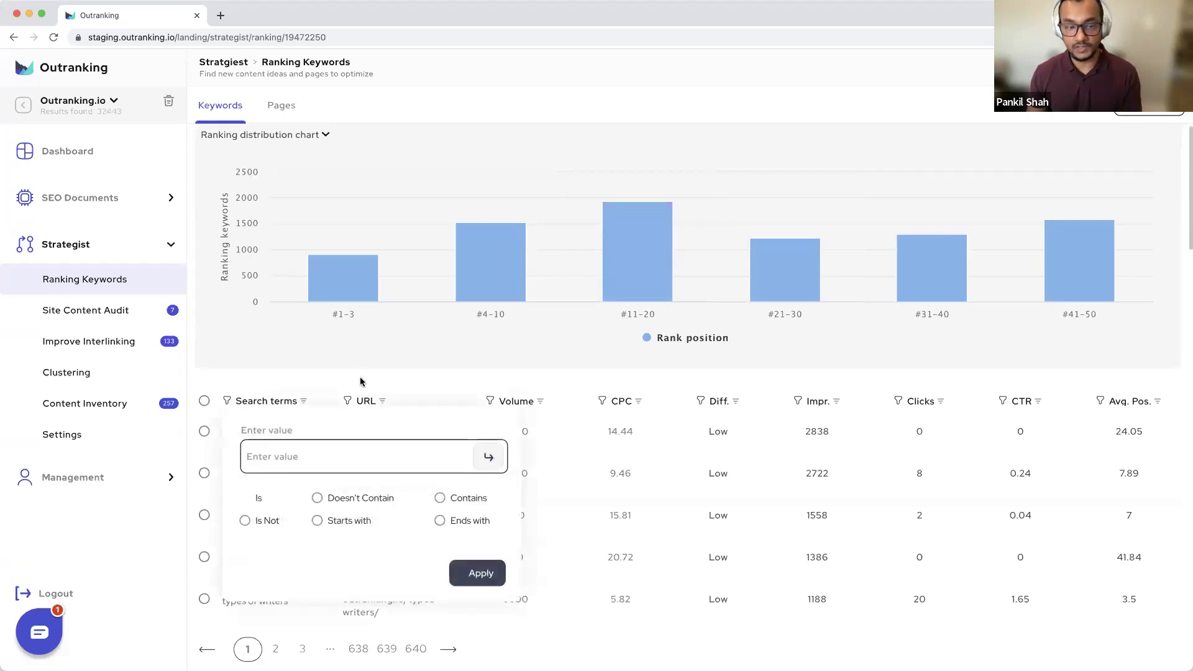
left_click(320, 456)
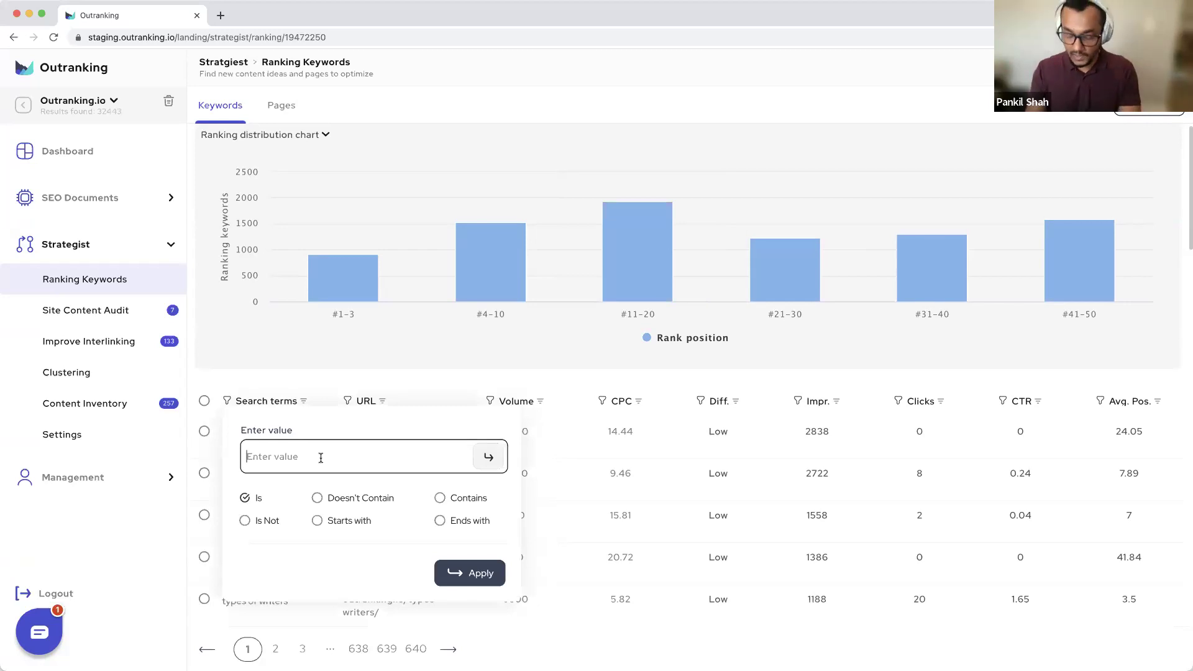
type("b")
key("BackSpace")
type("briefs")
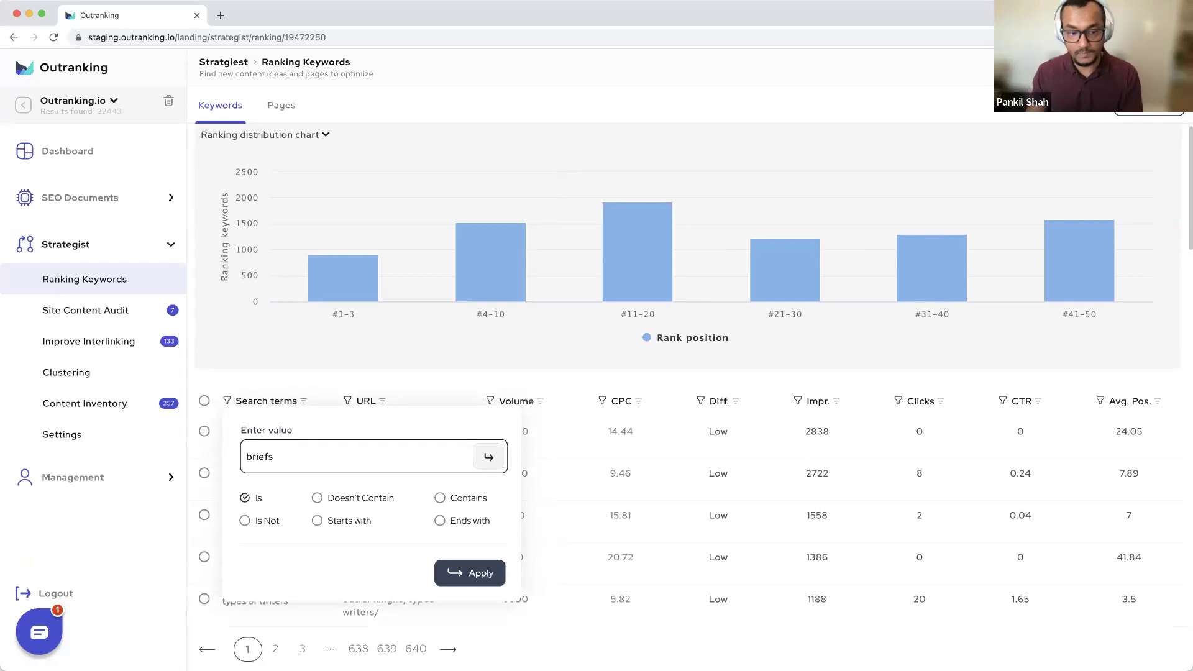
left_click(440, 498)
left_click(489, 456)
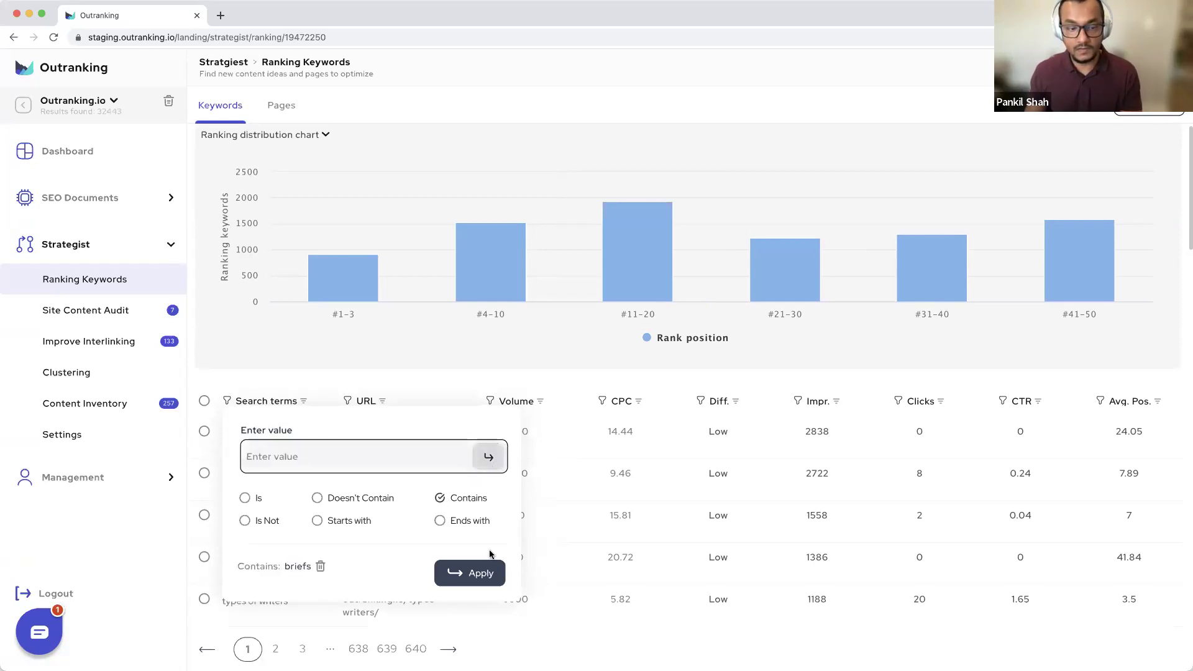
left_click(478, 571)
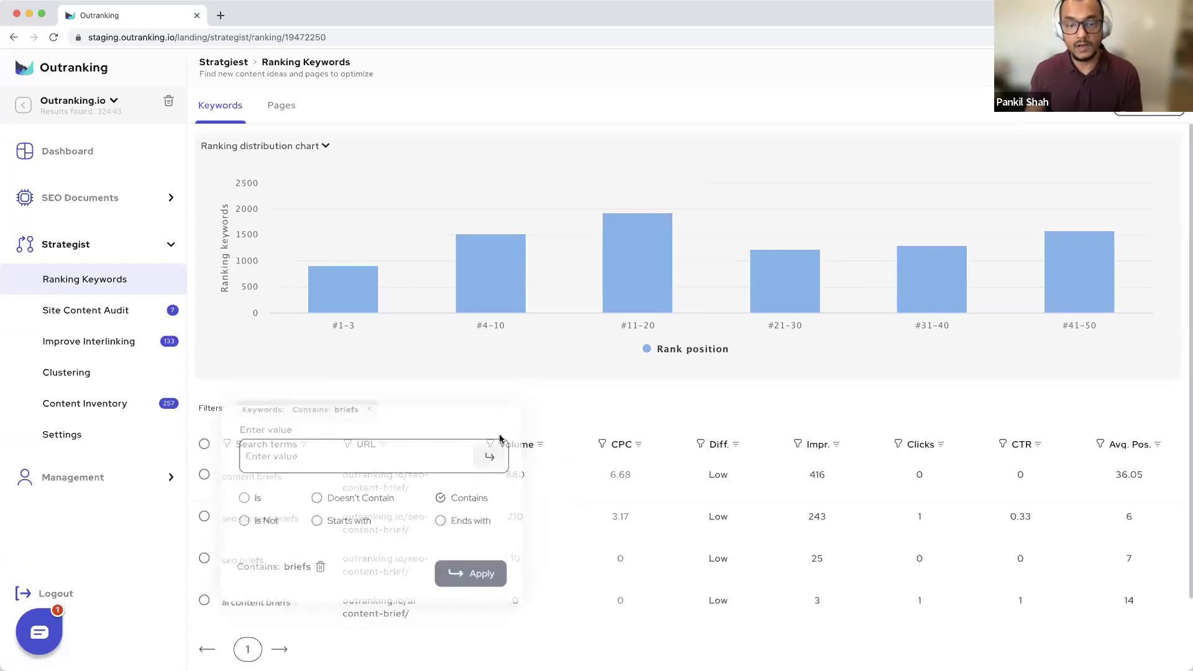
scroll(495, 456, "down", 3)
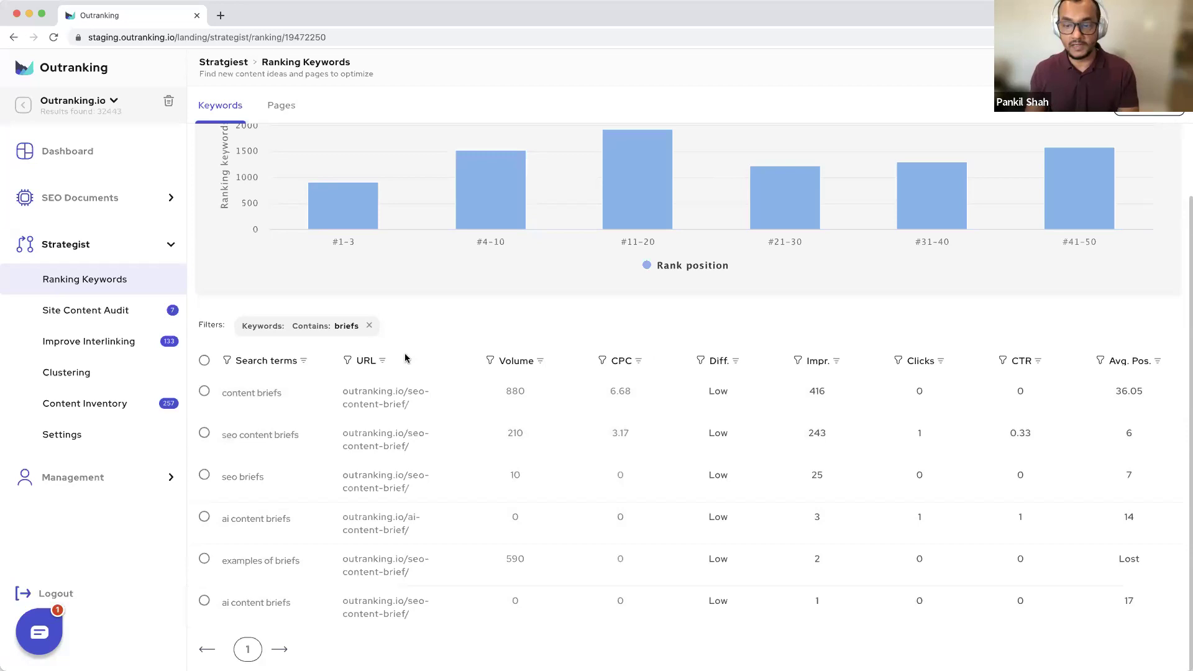
Replace the "briefs" filter with one for search terms that contain "on-page".
left_click(369, 326)
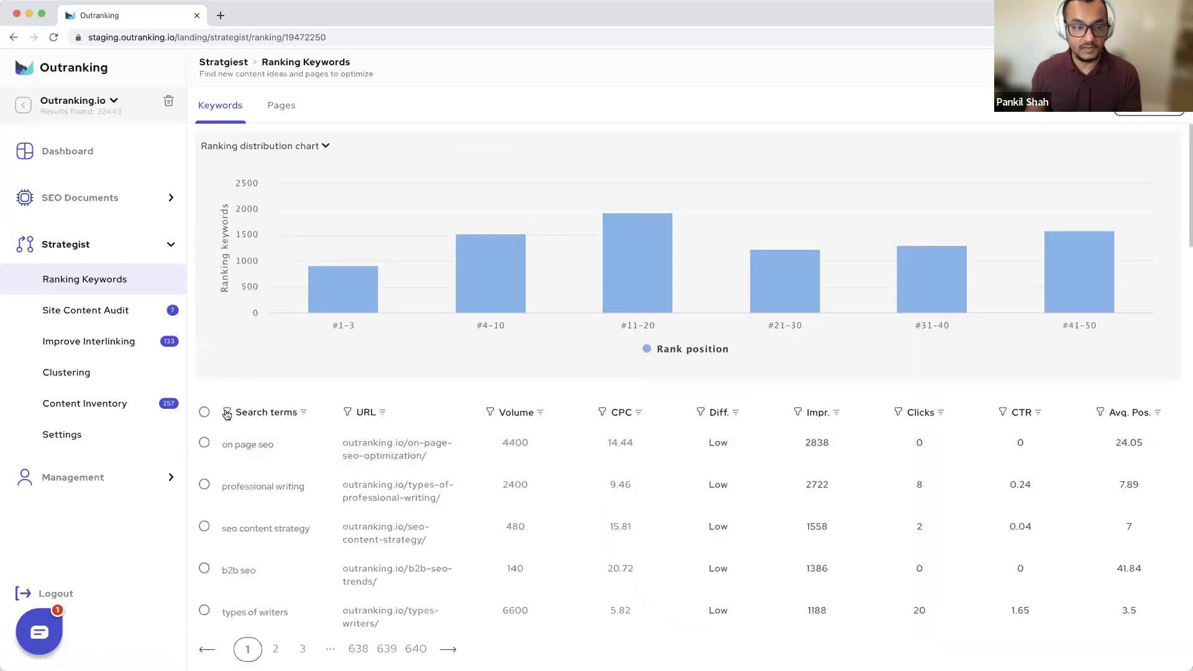
left_click(227, 412)
left_click(307, 460)
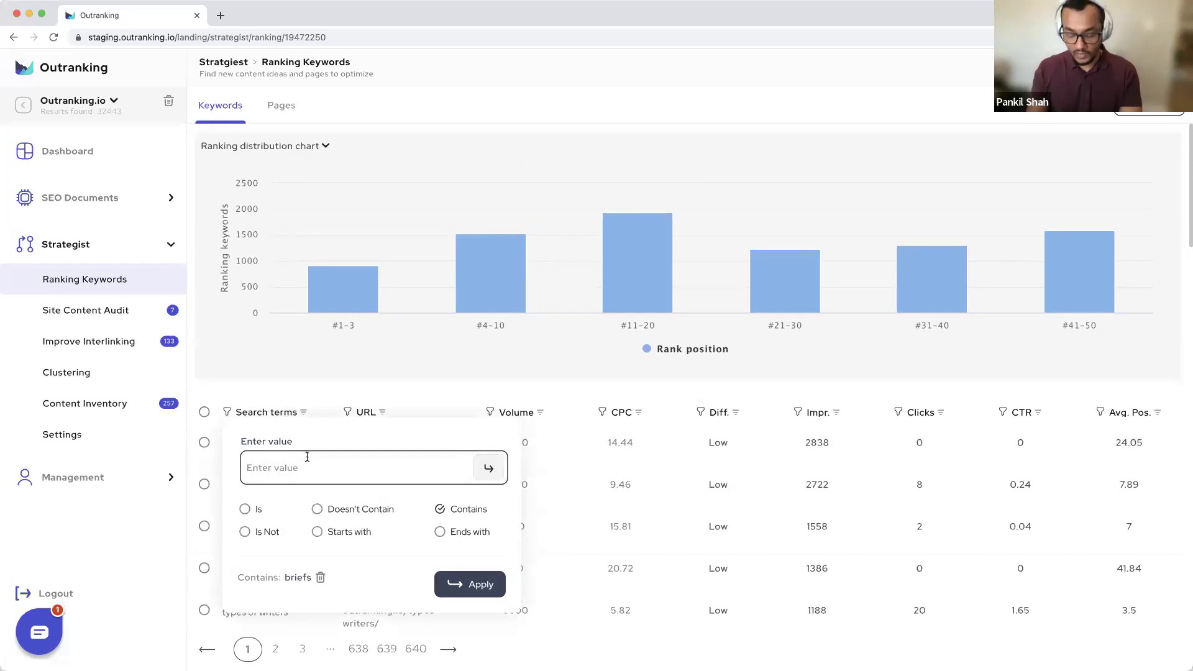
type("on-page")
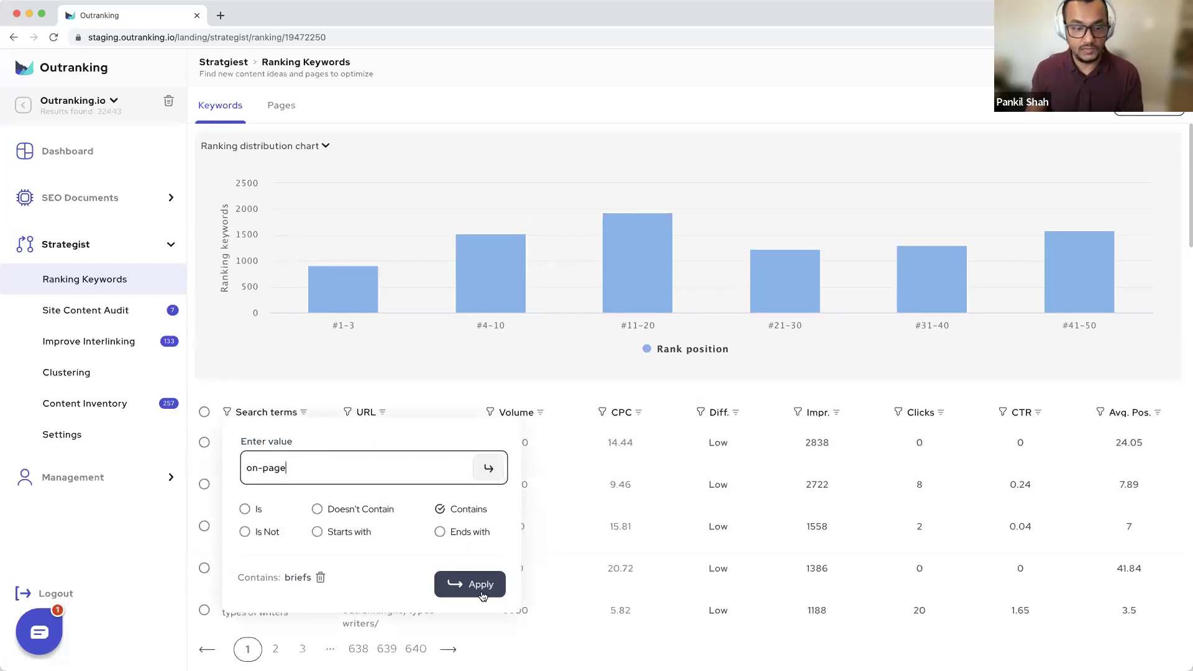
left_click(318, 579)
left_click(488, 467)
left_click(479, 584)
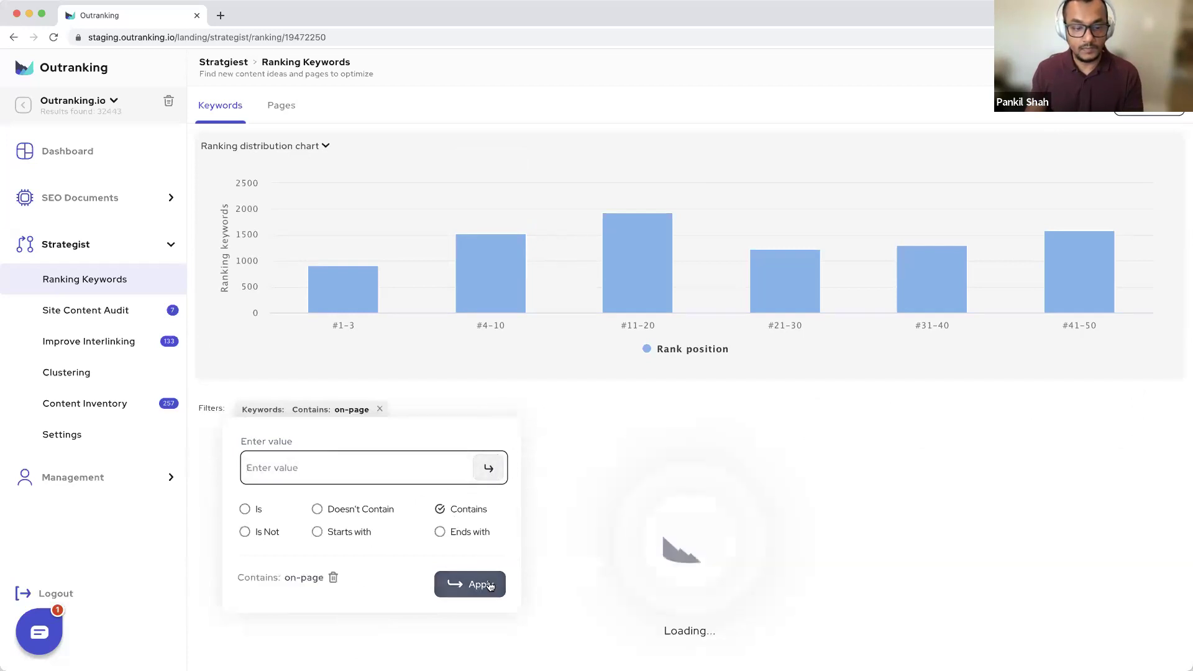
left_click(569, 363)
Examine both result pages of the "on-page" keywords for their URLs, volumes and average positions.
scroll(808, 519, "down", 5)
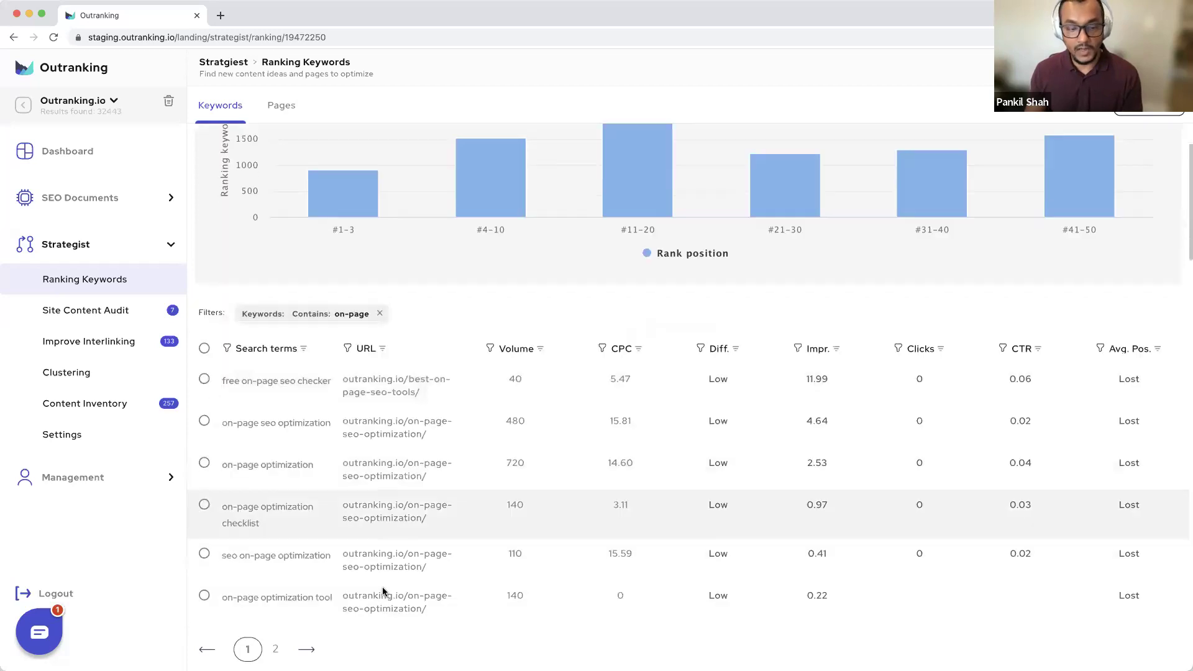
scroll(867, 580, "down", 2)
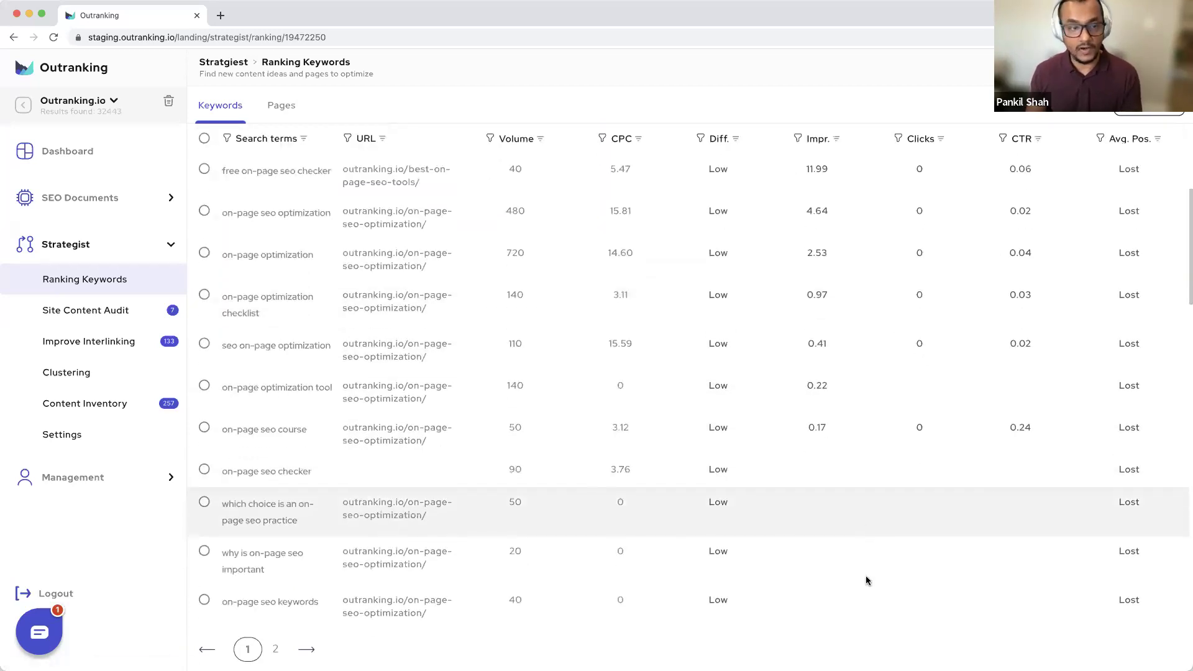
scroll(867, 581, "down", 12)
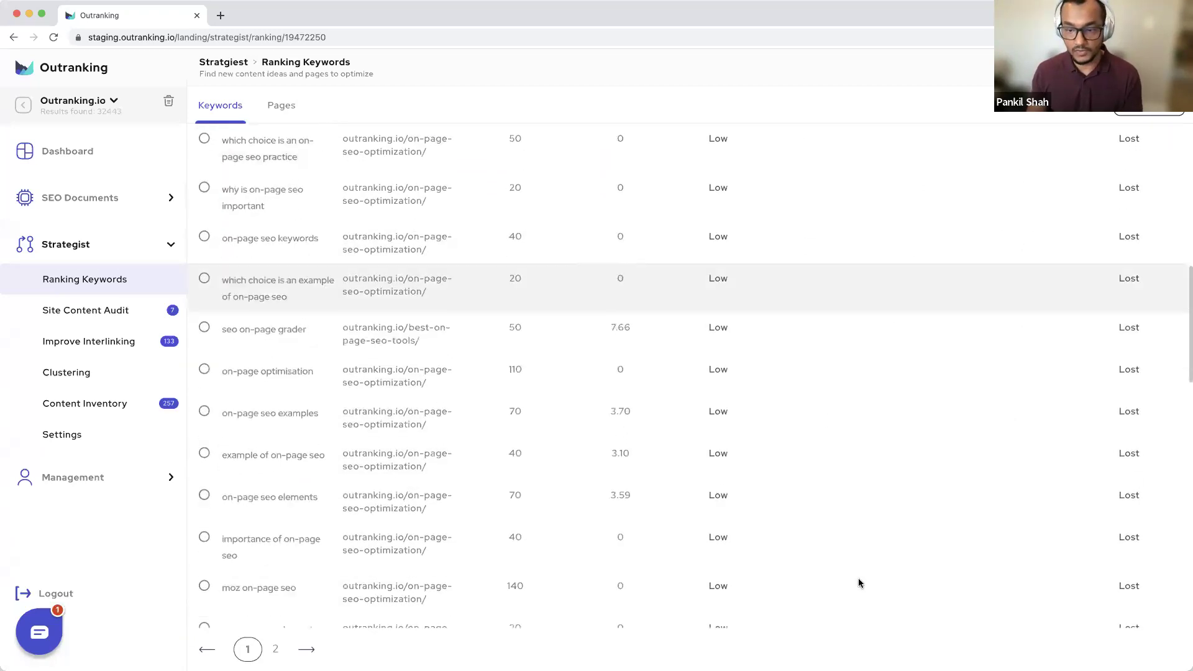
scroll(859, 580, "down", 10)
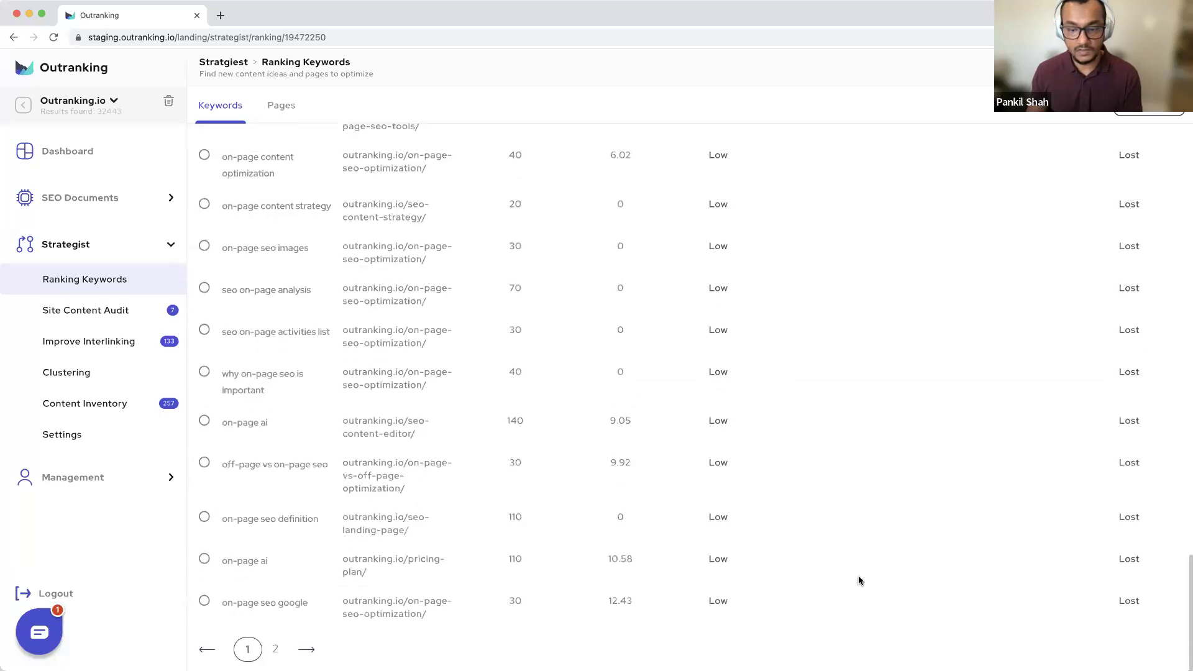
left_click(275, 648)
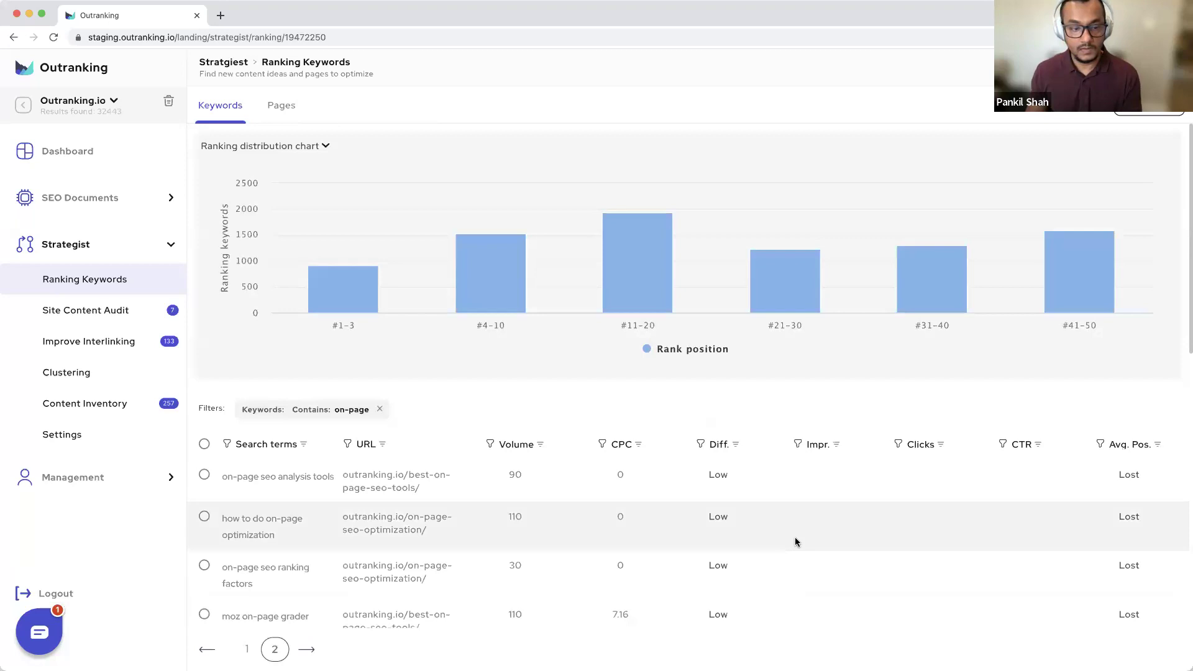
scroll(796, 542, "down", 12)
scroll(795, 542, "up", 9)
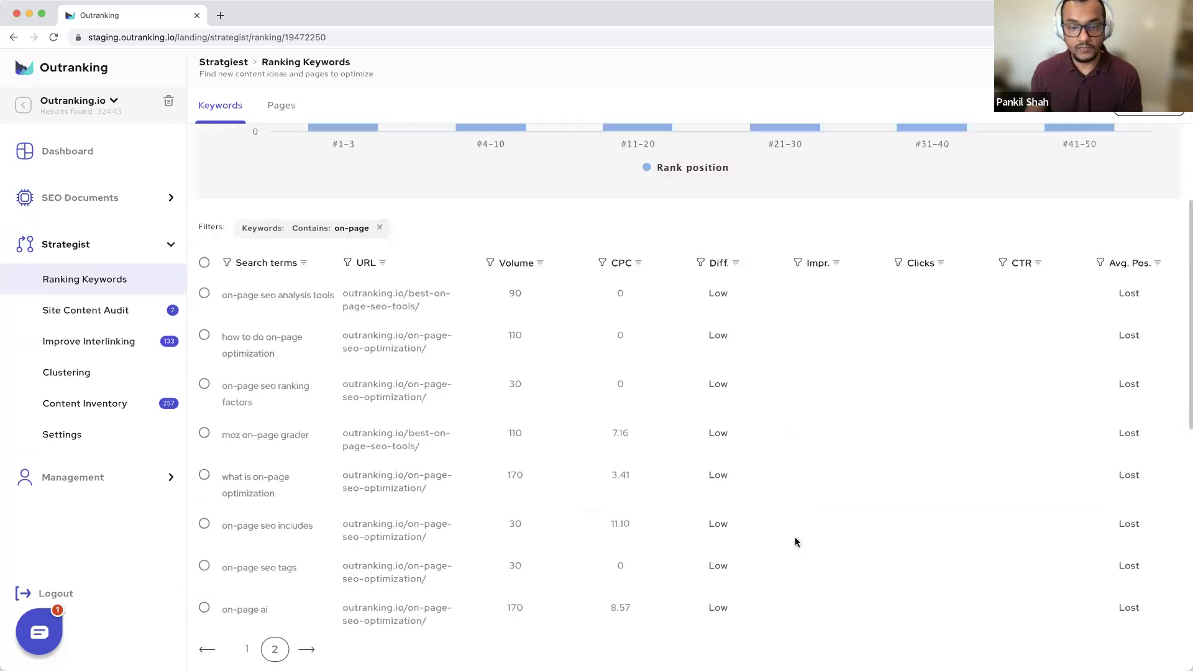
scroll(795, 537, "up", 3)
mouse_move(1084, 242)
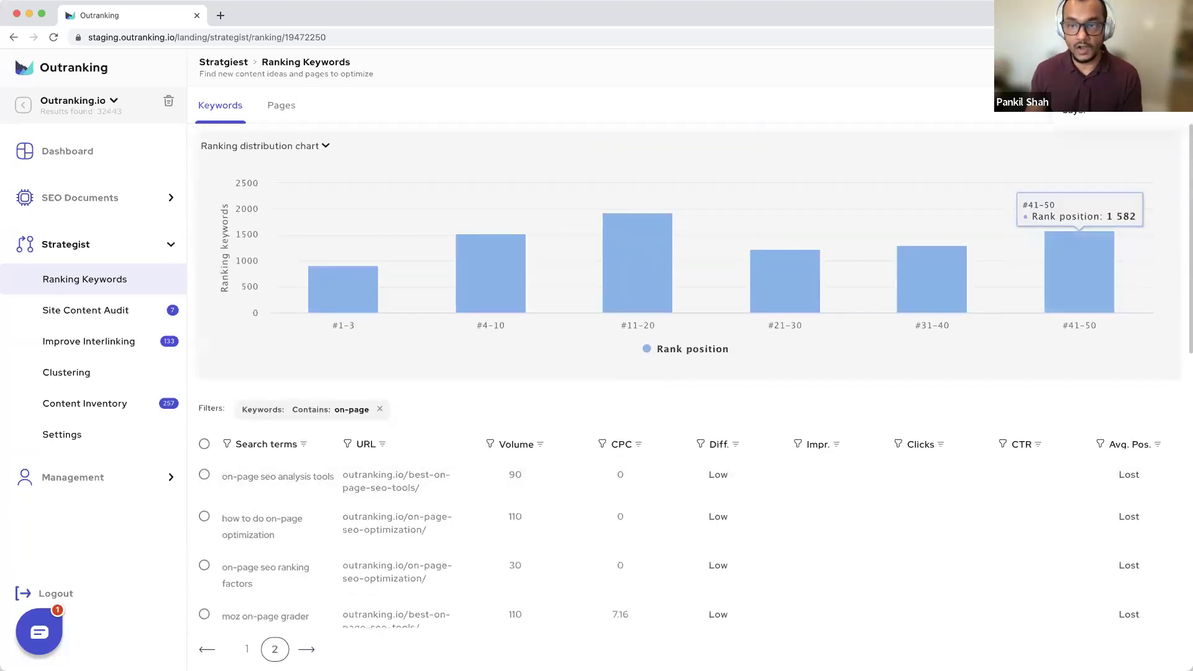
scroll(1137, 421, "down", 3)
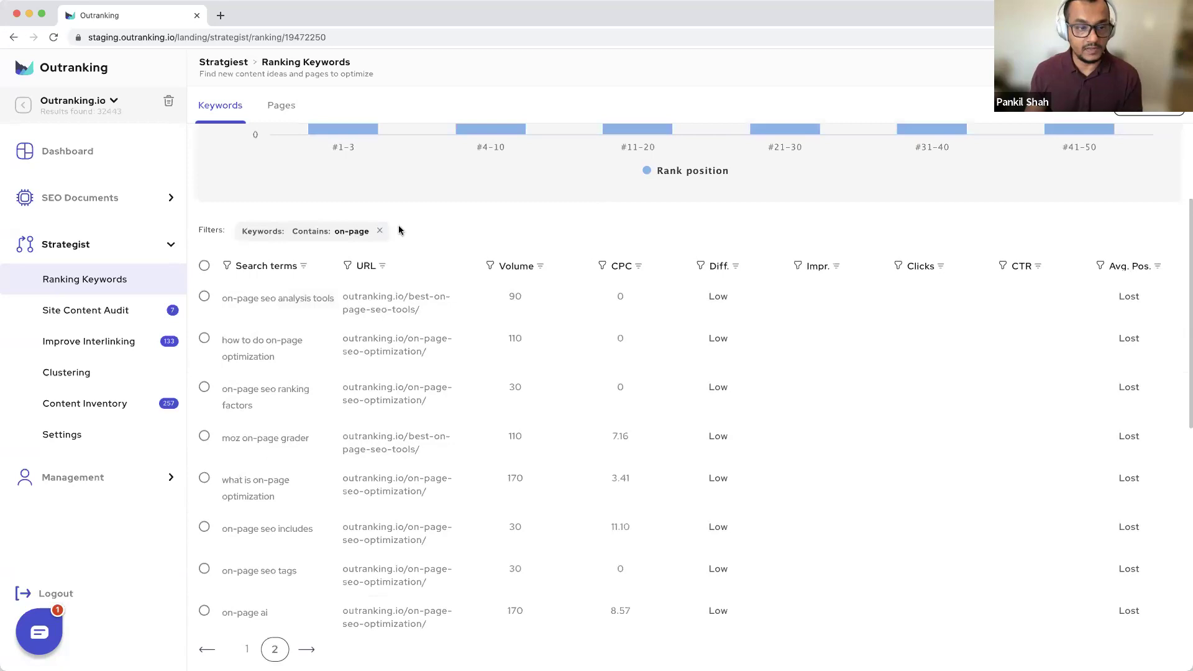
Replace the "on-page" filter with one for search terms that contain "optimization".
left_click(380, 230)
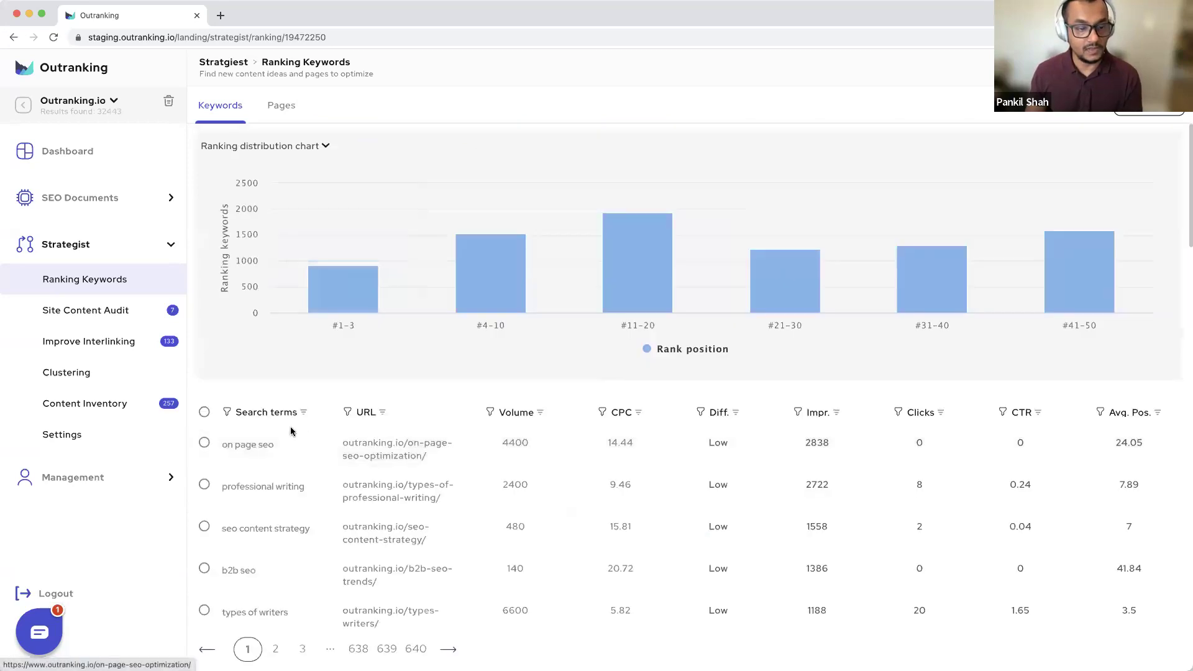
left_click(226, 412)
type("optimization")
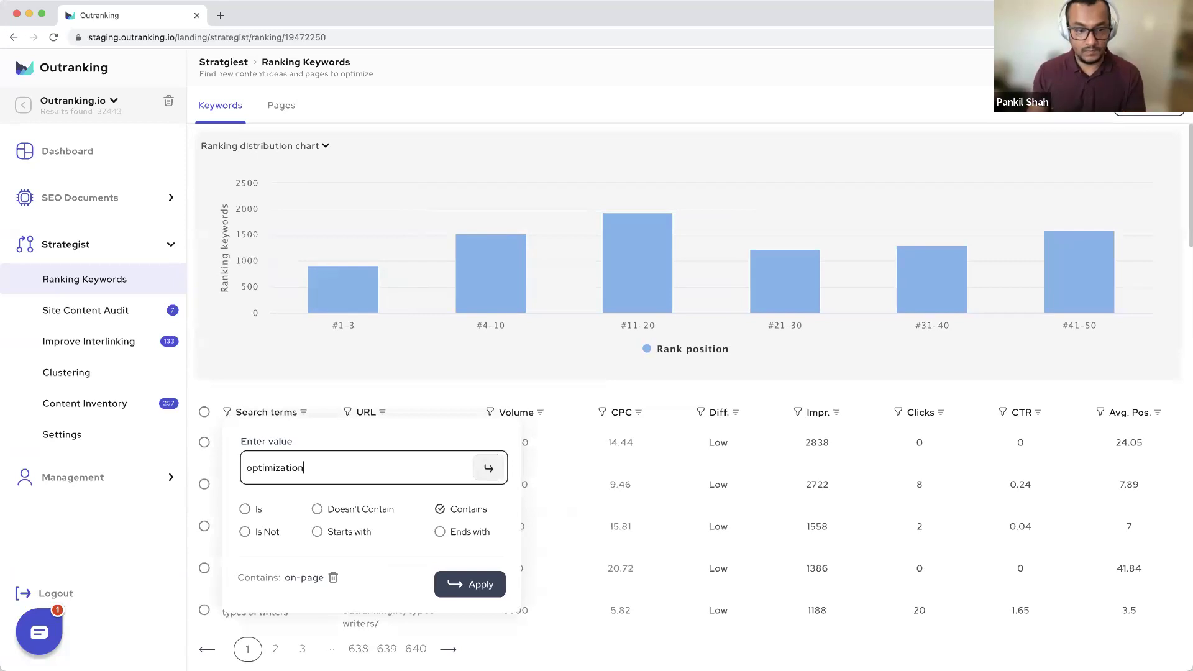
left_click(489, 468)
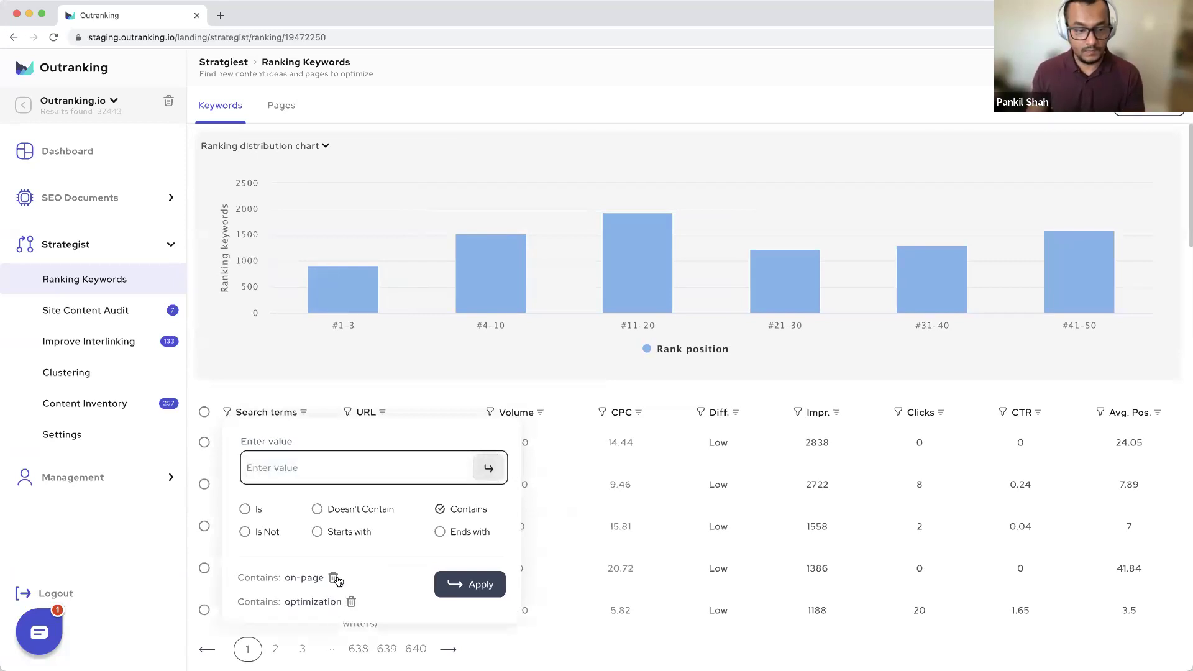
left_click(442, 585)
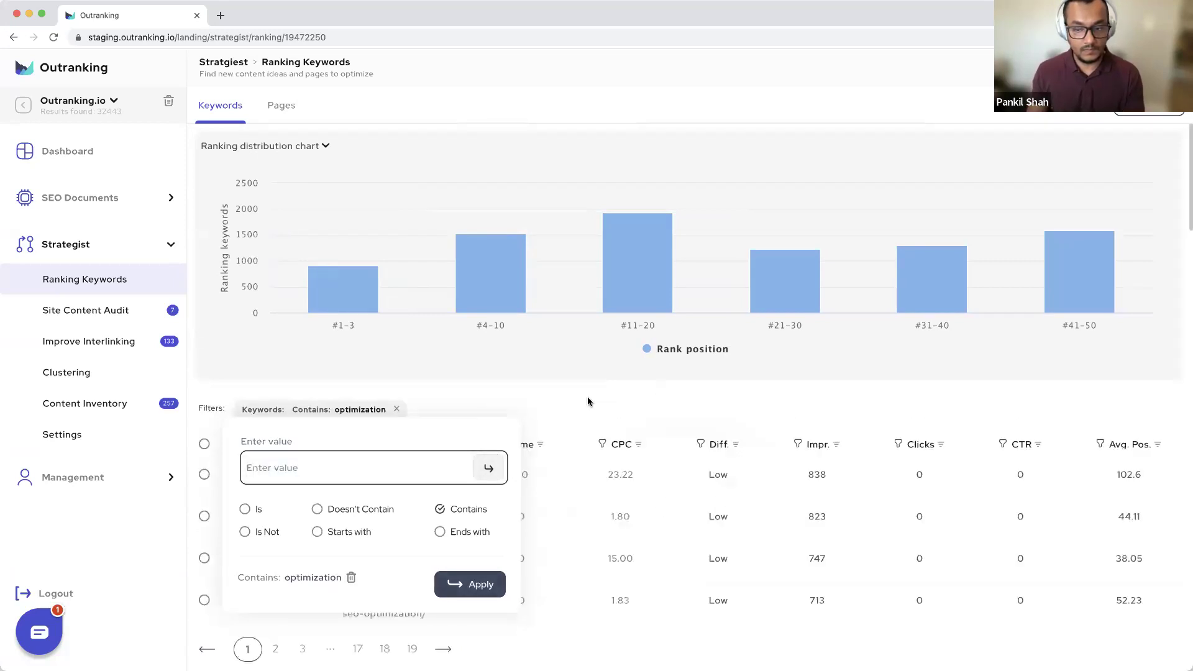
left_click(587, 401)
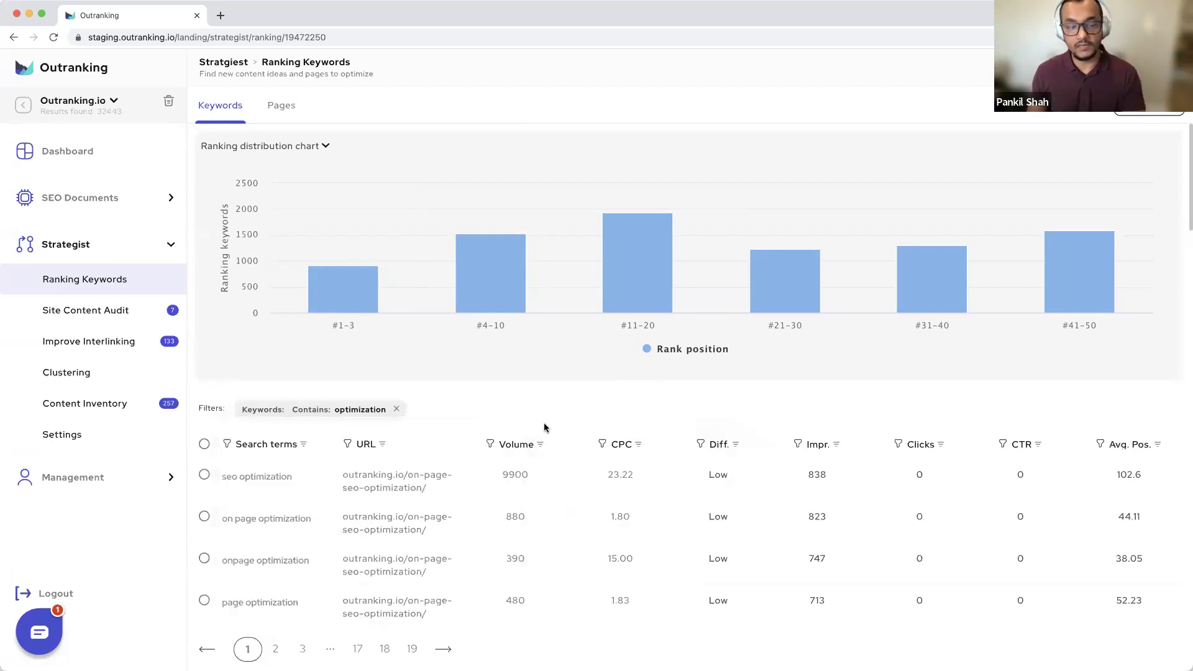
Examine the first result page of the "optimization" keywords for their URLs, volumes, impressions and average positions.
scroll(544, 427, "down", 5)
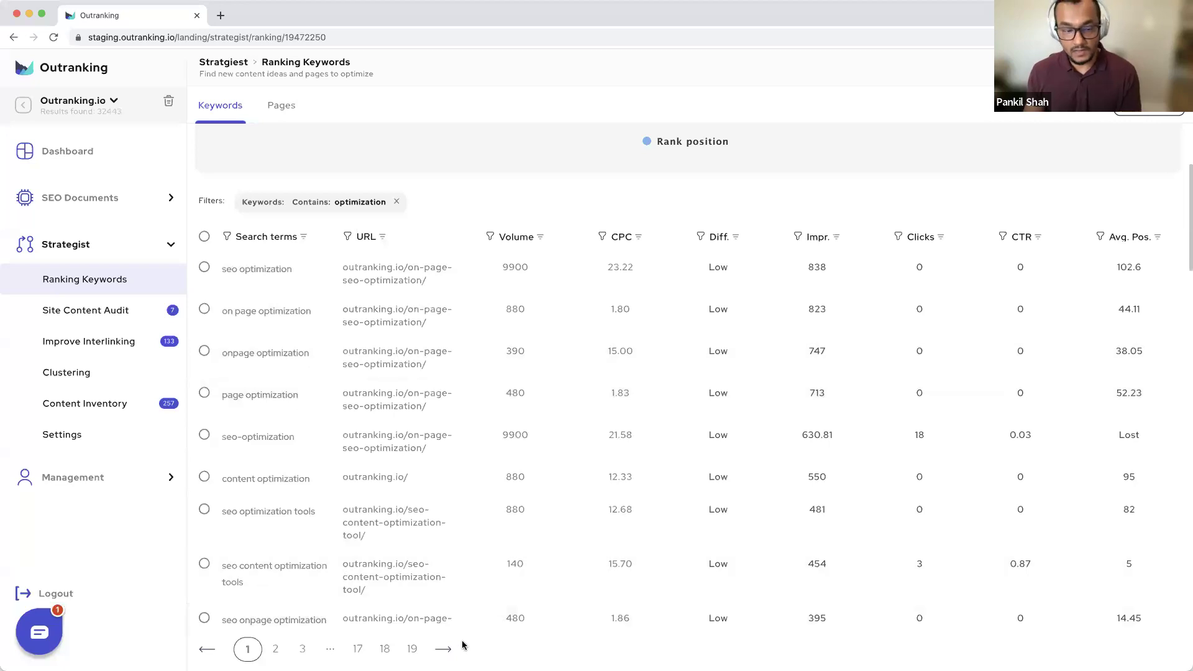
scroll(479, 548, "down", 20)
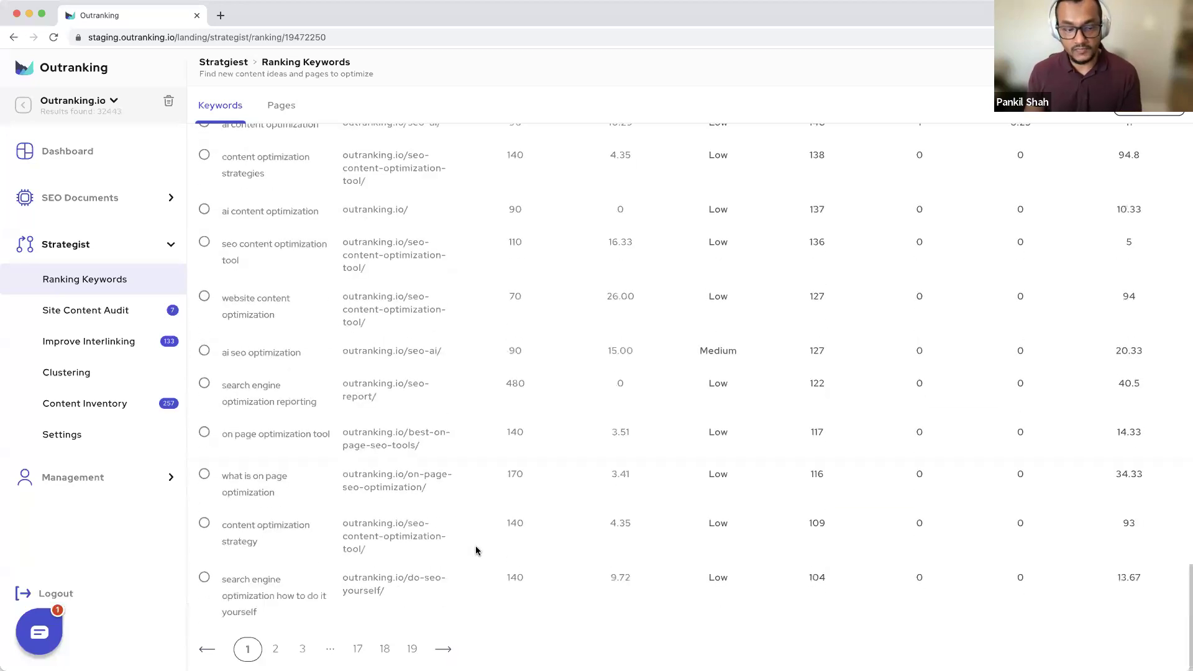
scroll(475, 551, "up", 20)
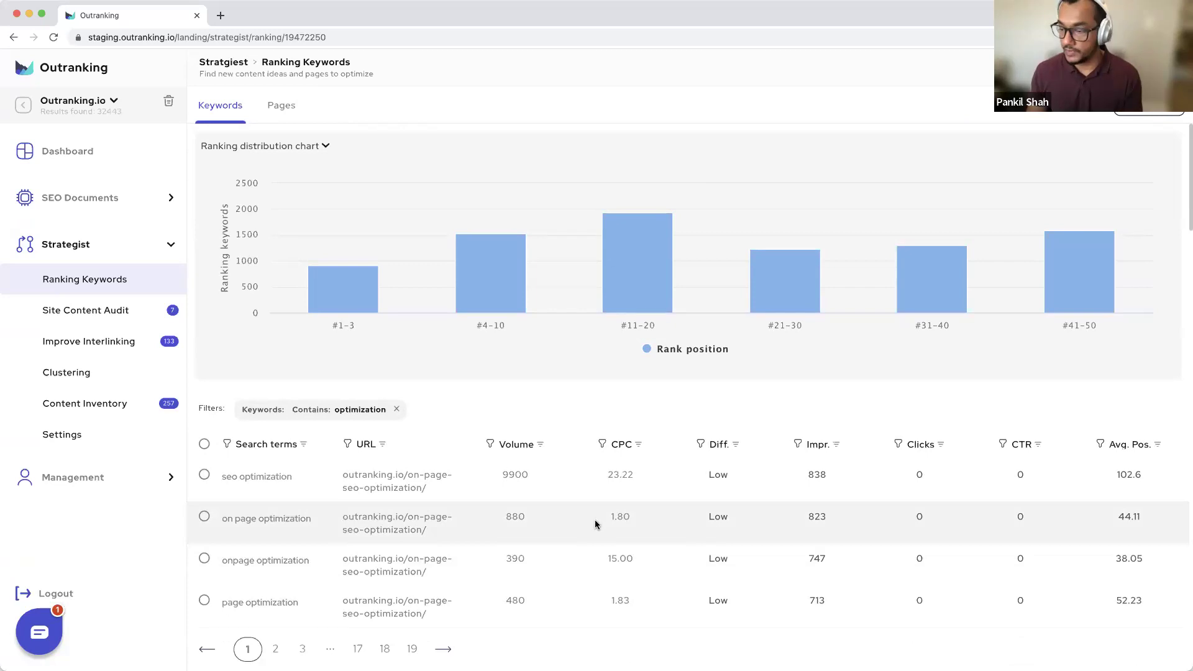
scroll(595, 523, "down", 15)
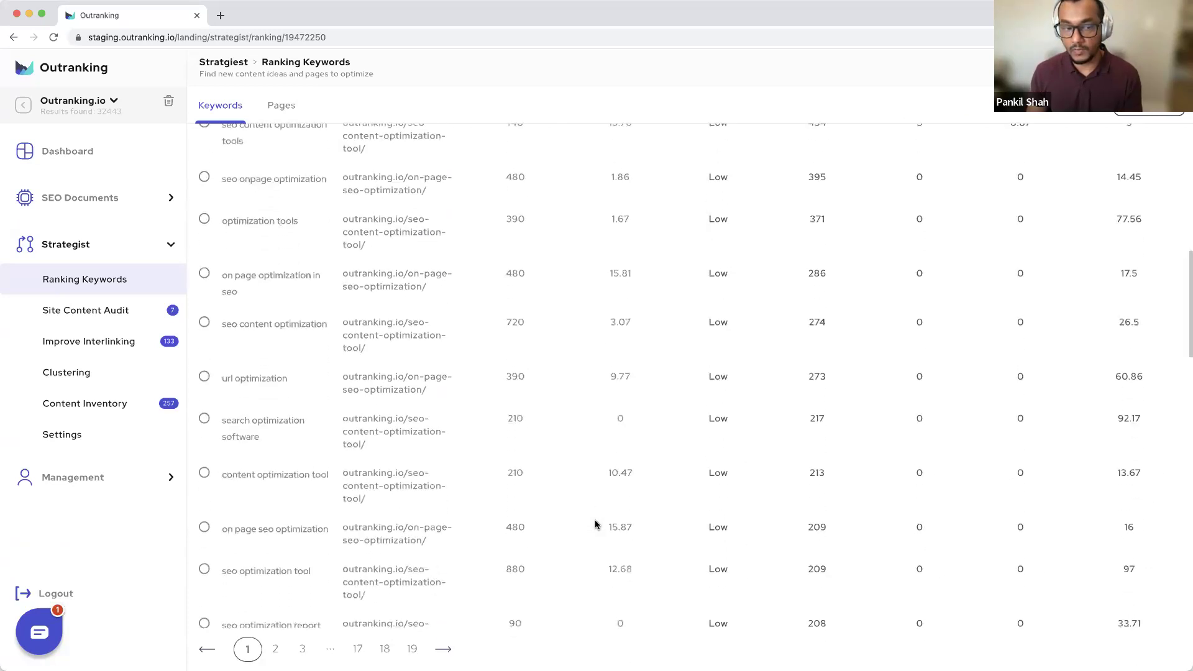
scroll(592, 526, "down", 10)
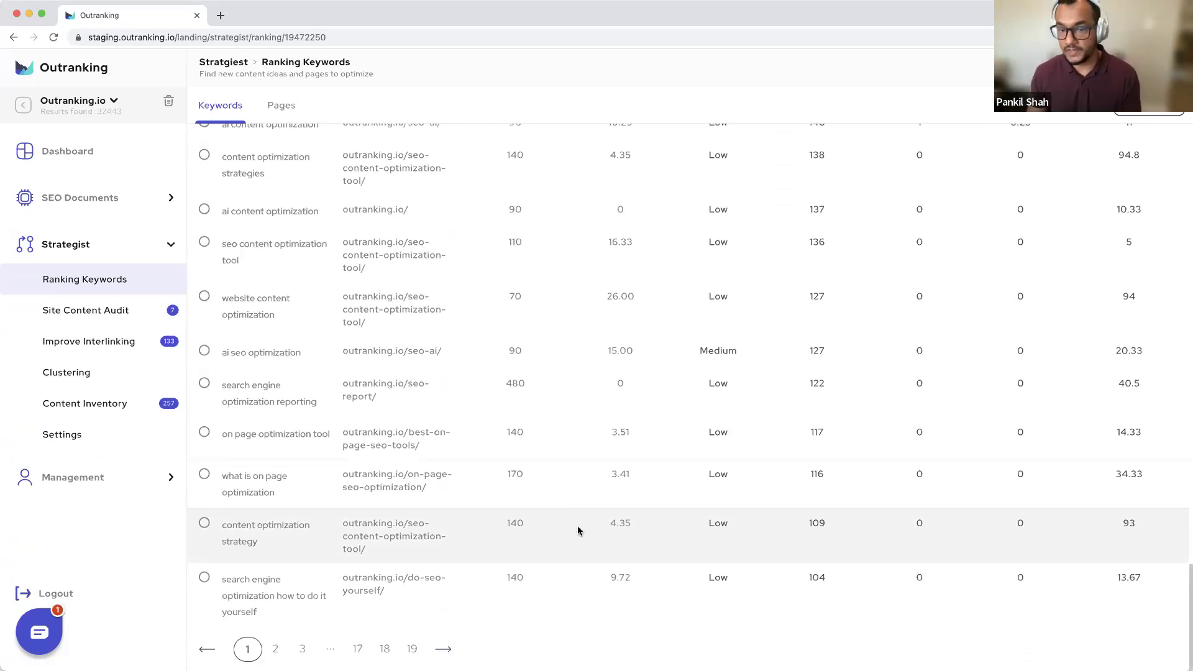
scroll(1128, 466, "up", 7)
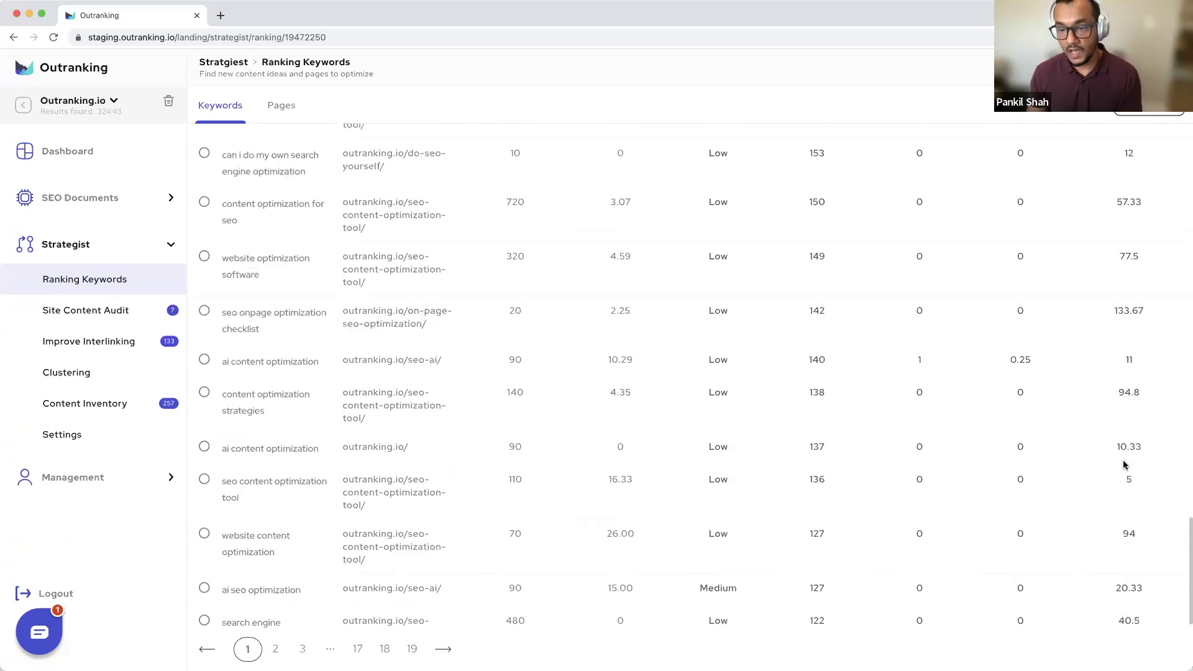
scroll(1128, 469, "up", 15)
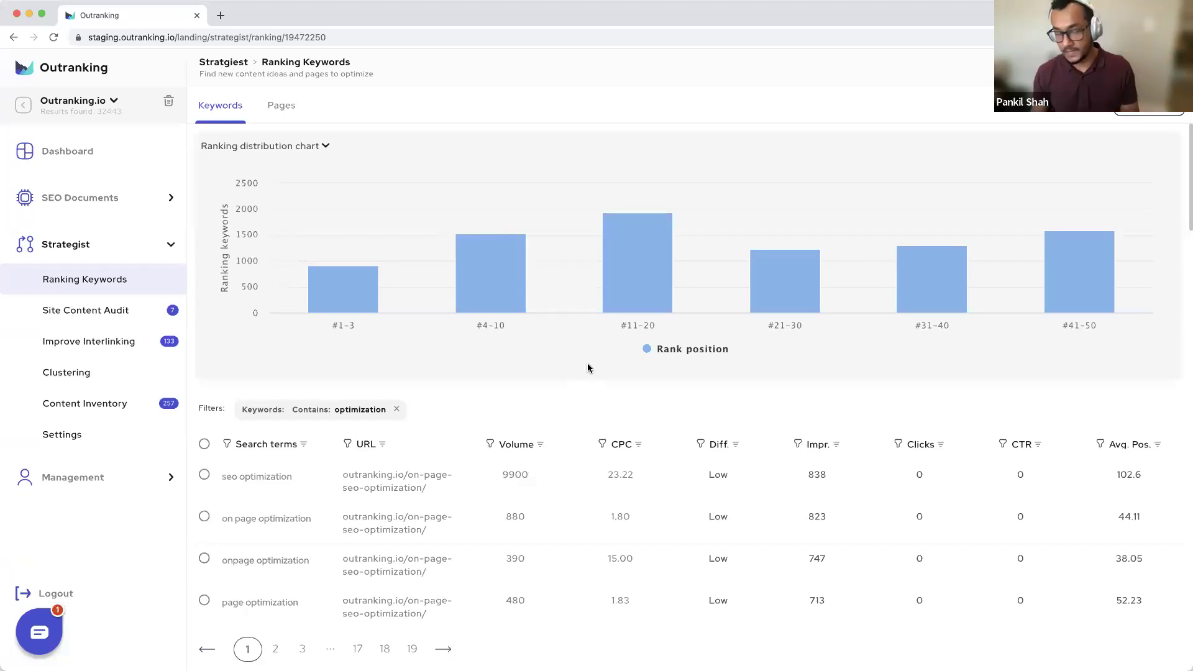
Select all keywords on the first result page and review the silo and new-cluster options offered for them, without choosing one.
left_click(204, 443)
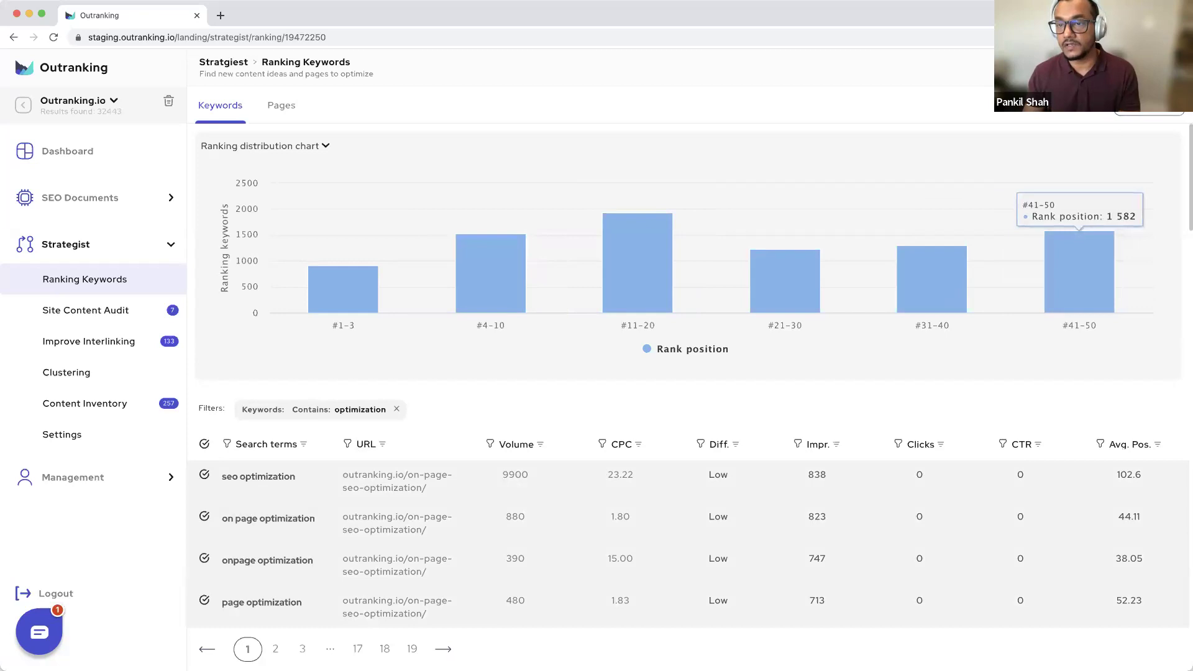
left_click(1149, 109)
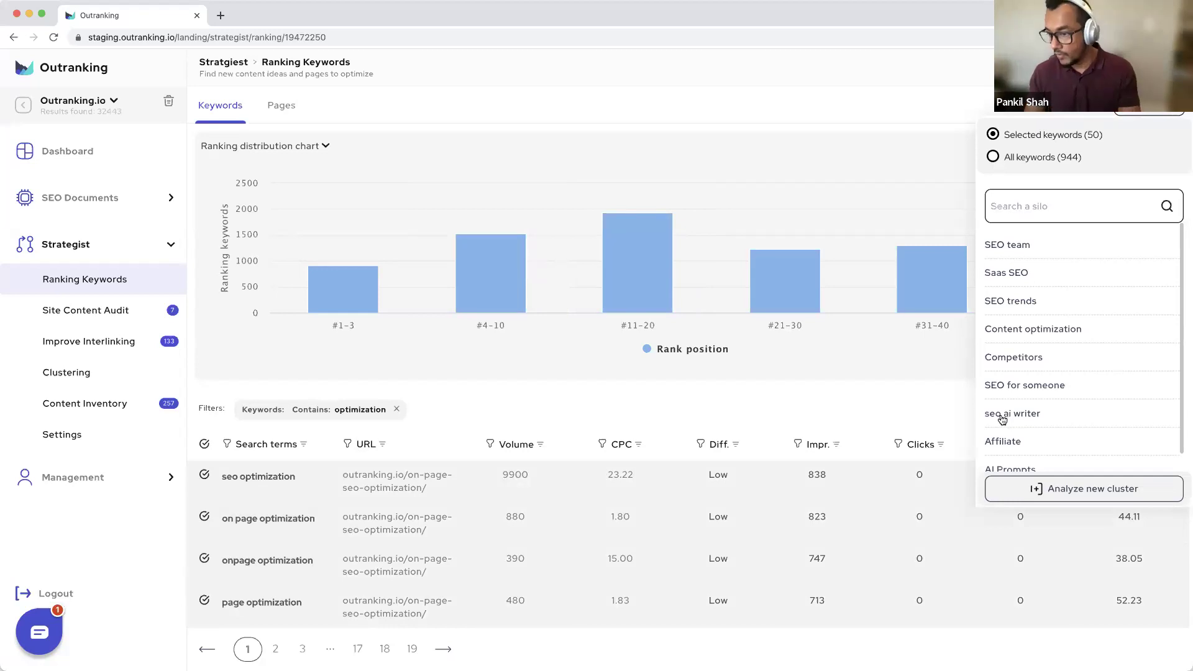
scroll(1001, 420, "down", 1)
scroll(1002, 419, "up", 1)
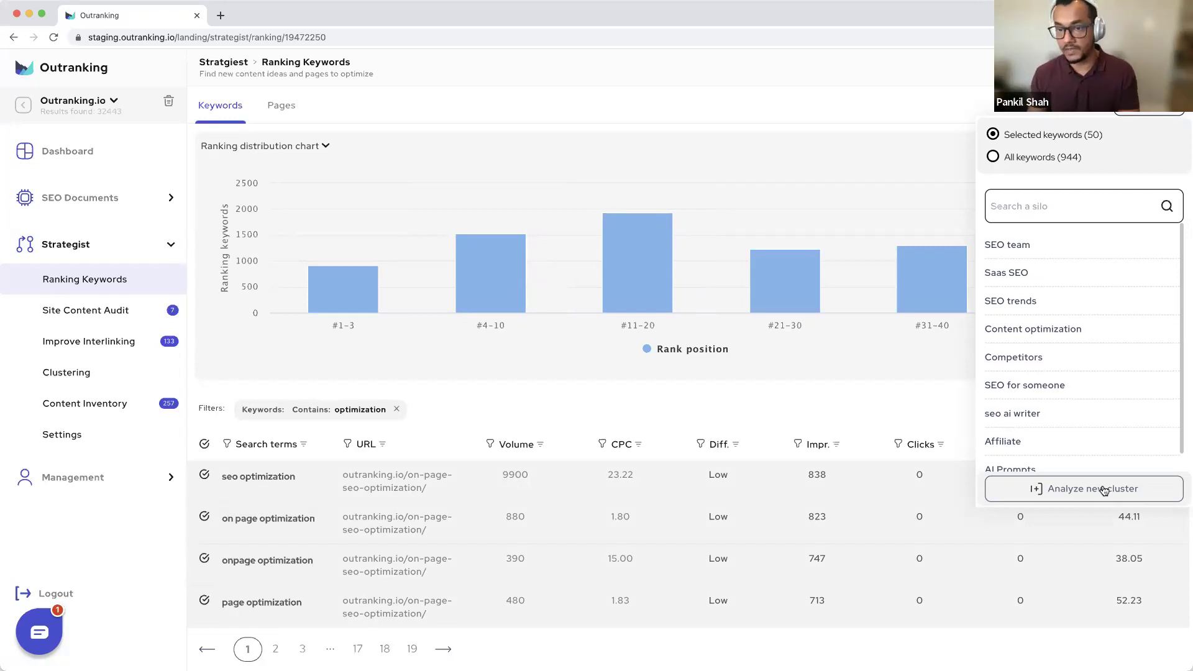
left_click(780, 119)
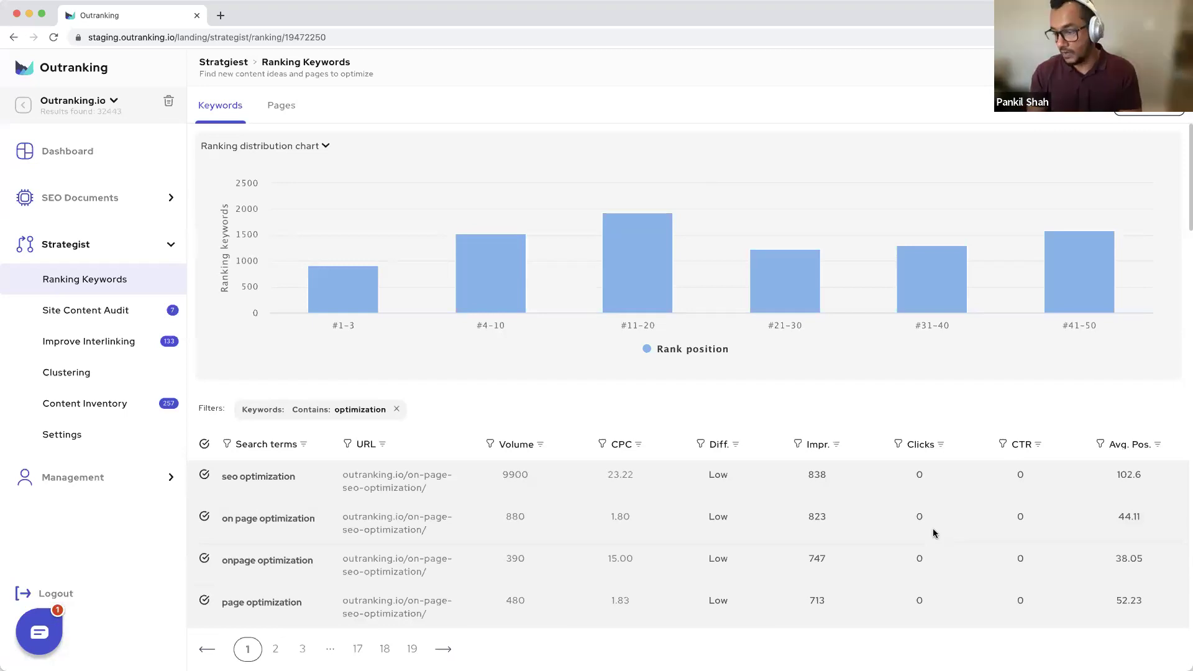
Collapse the ranking distribution chart and copy the URL of the "seo optimization" keyword.
mouse_move(404, 316)
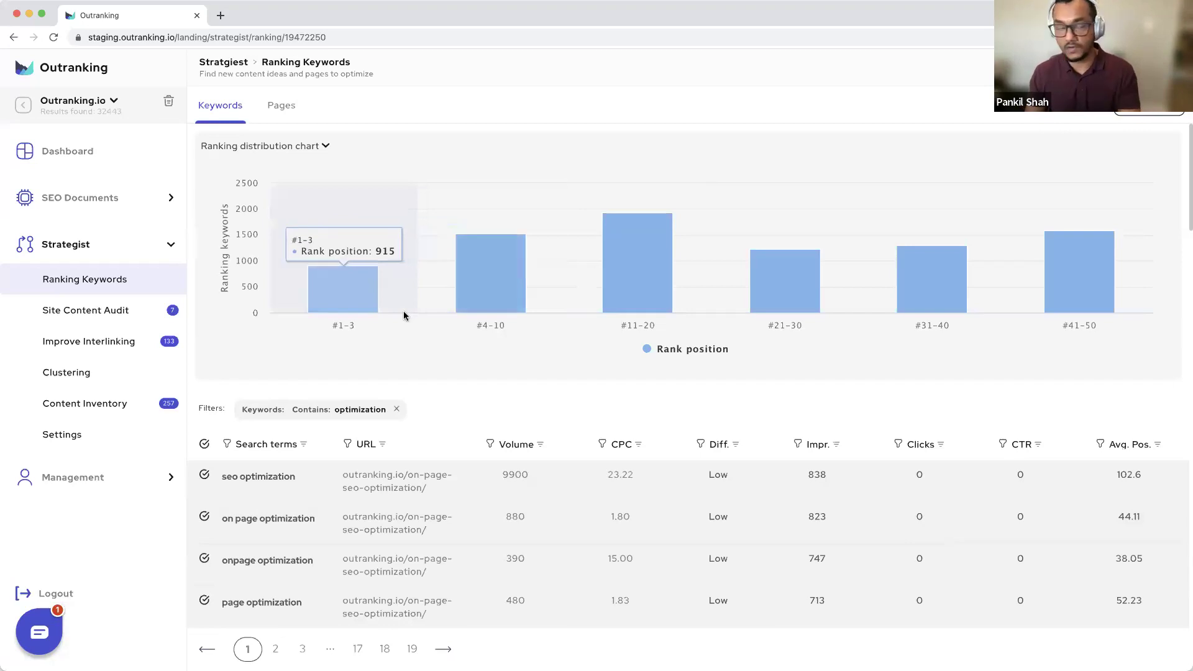
left_click(326, 146)
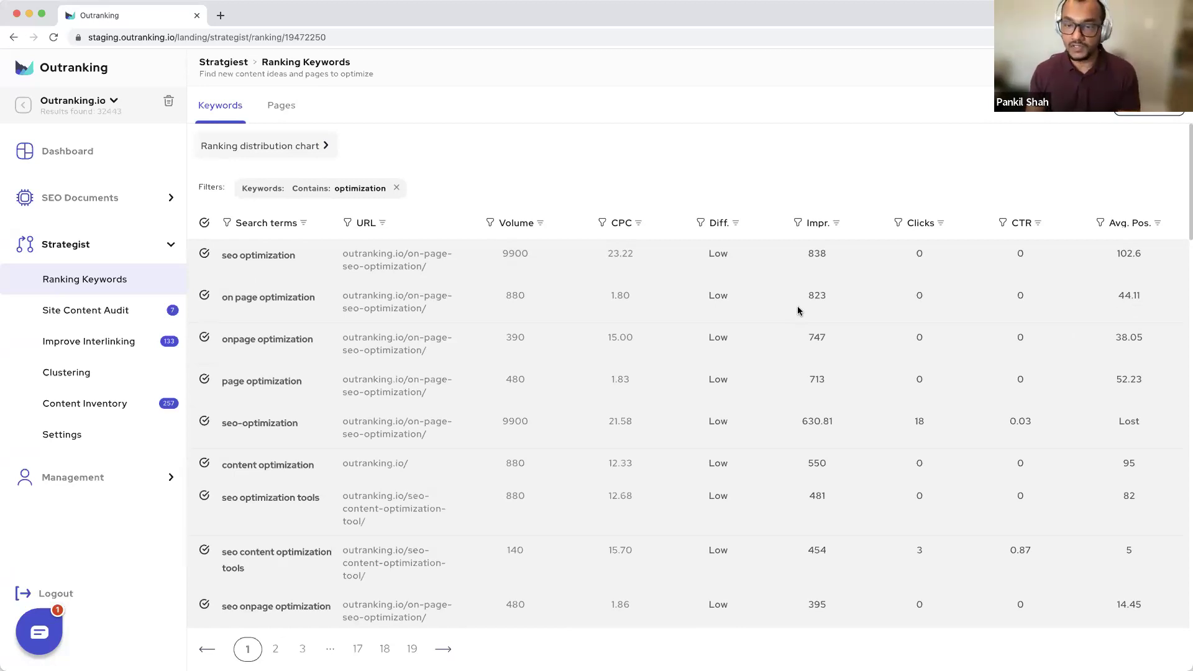
left_click_drag(460, 273, 341, 255)
key("super+c")
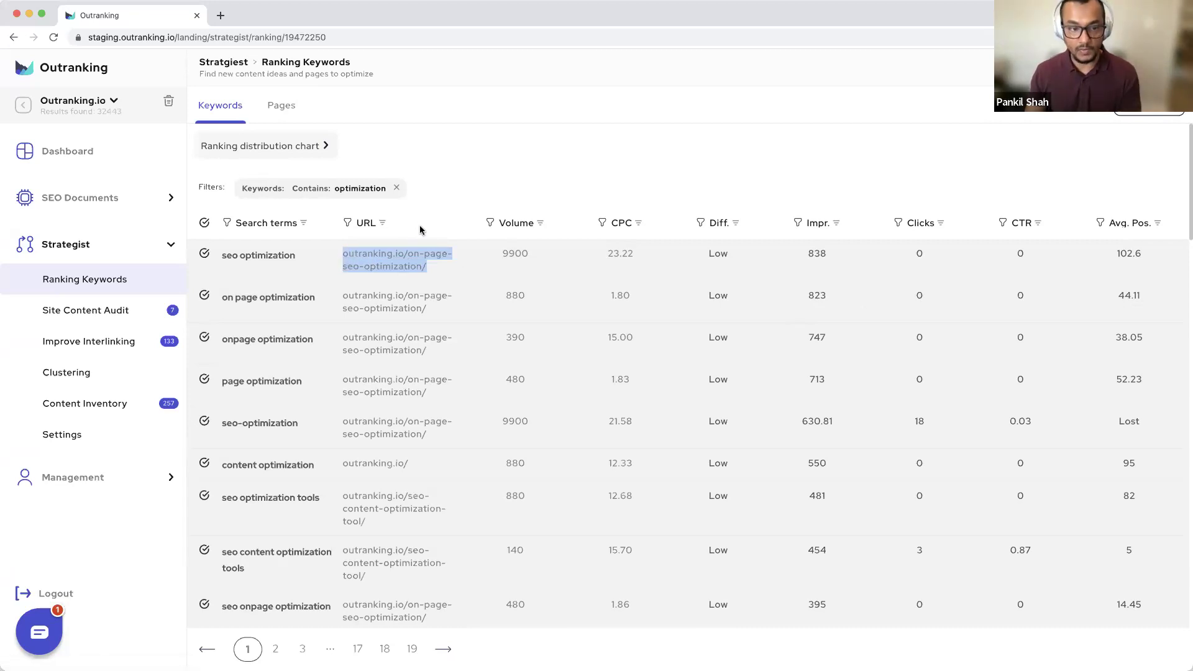
Filter to URLs containing outranking.io/on-page-seo-optimization/ in place of the "optimization" keyword filter, and review the matching rows.
left_click(347, 222)
key("super+v")
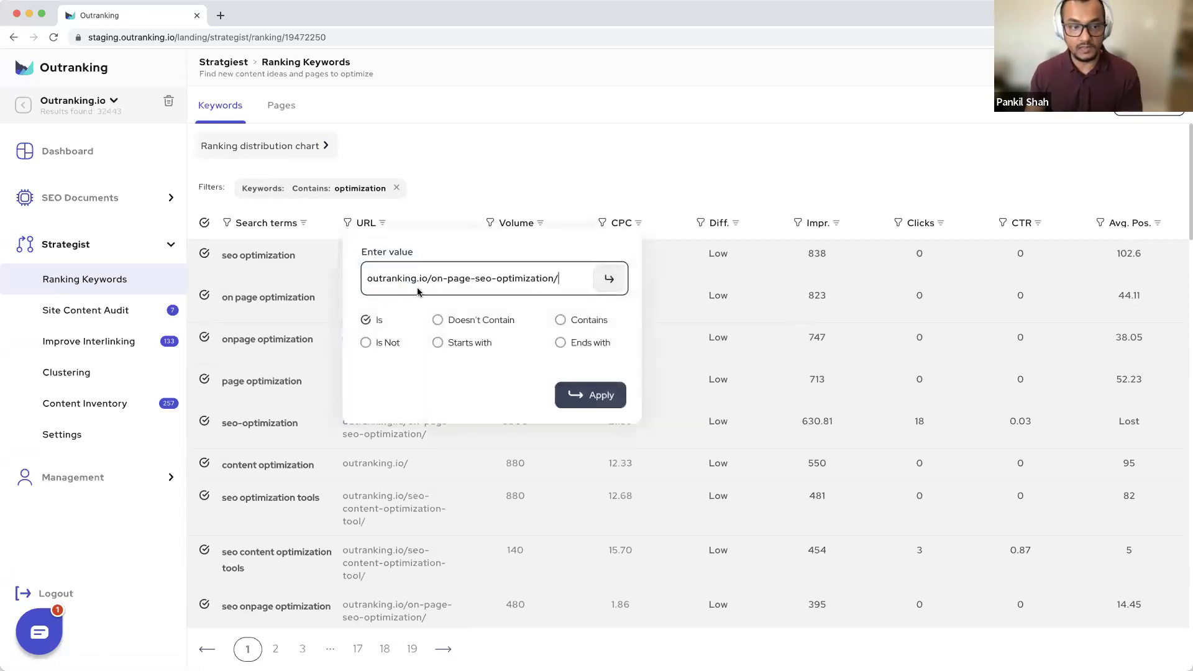
left_click(365, 320)
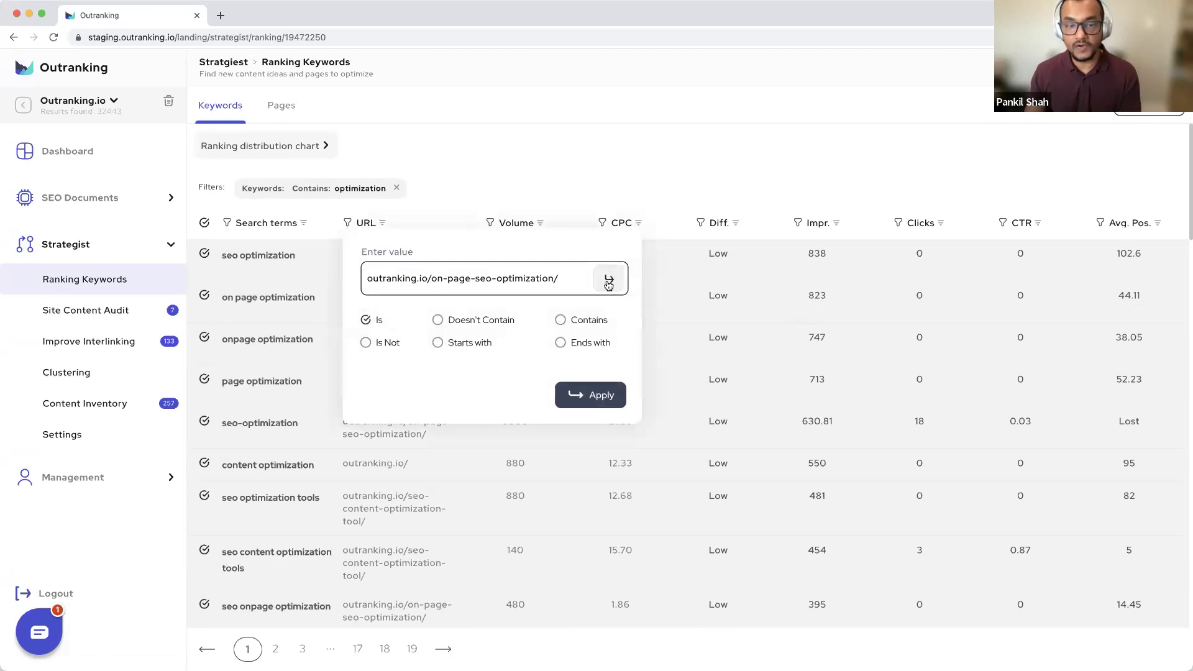
left_click(584, 321)
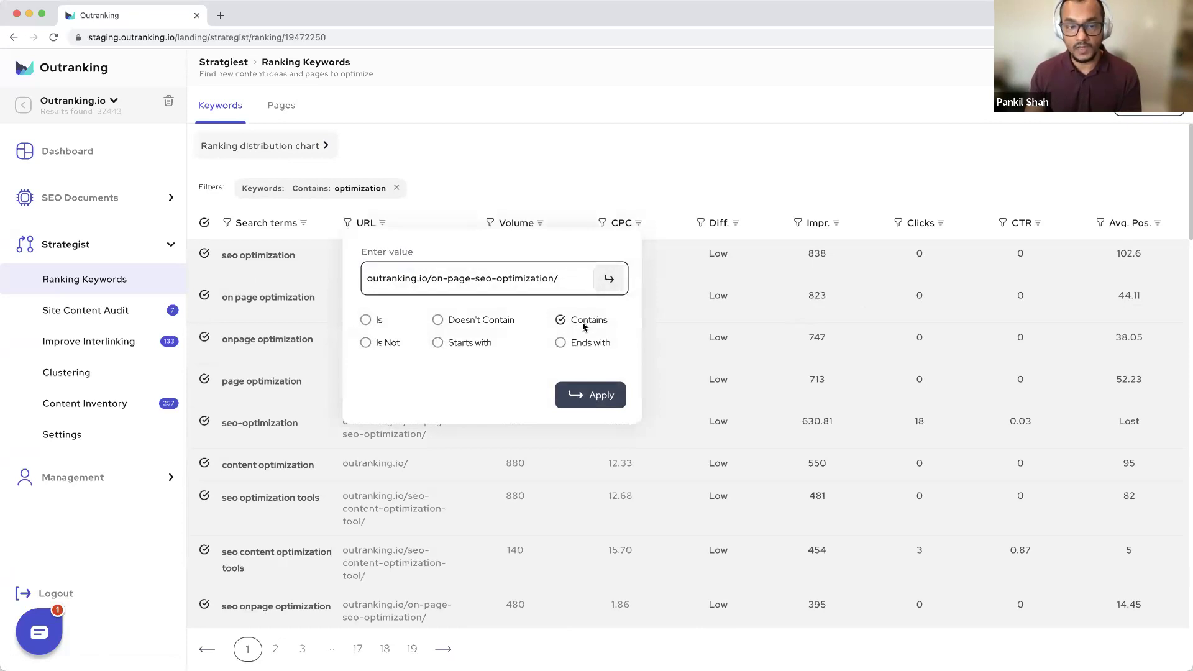
left_click(608, 278)
left_click(601, 398)
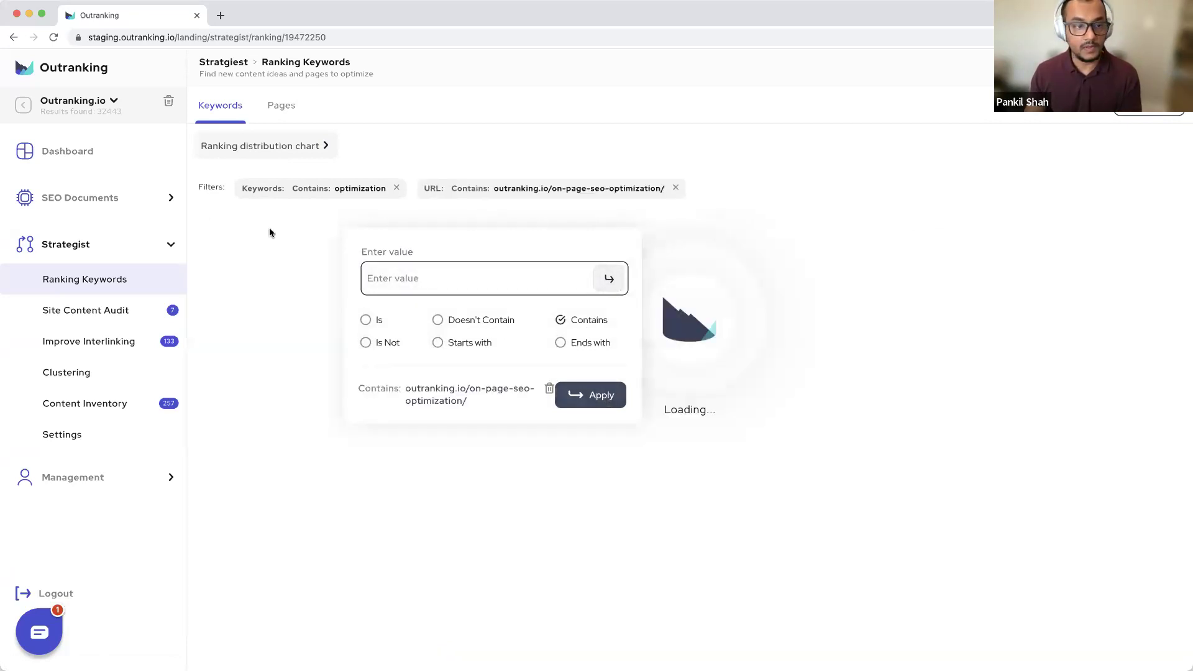
left_click(398, 188)
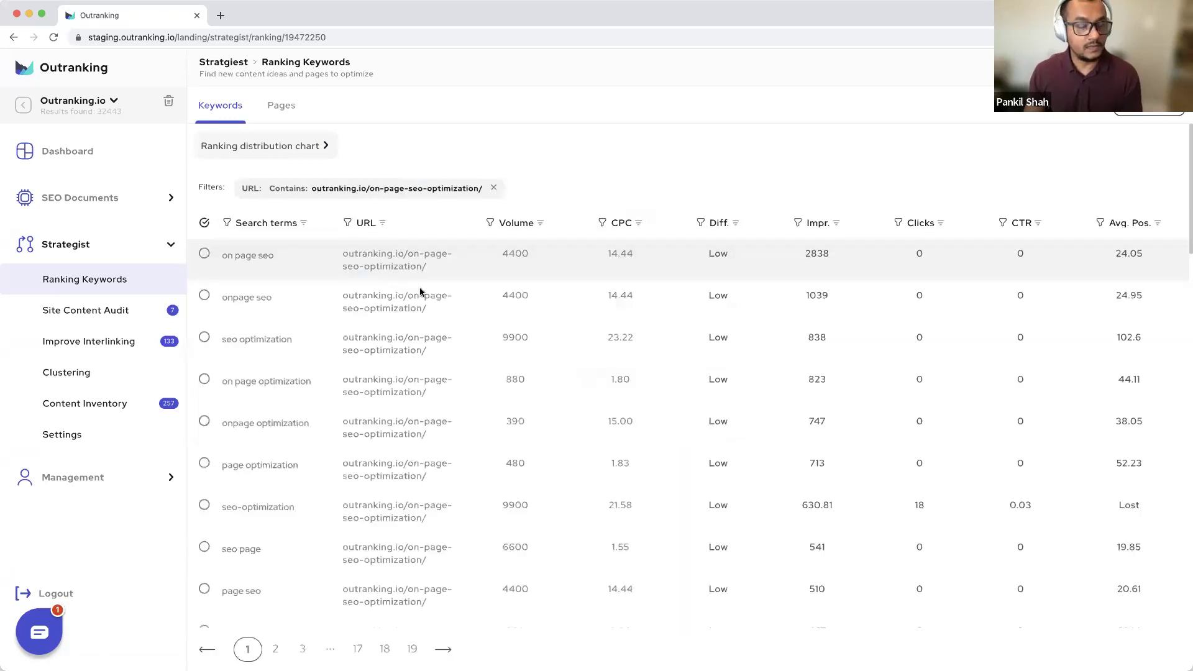
scroll(444, 382, "down", 4)
scroll(445, 382, "up", 5)
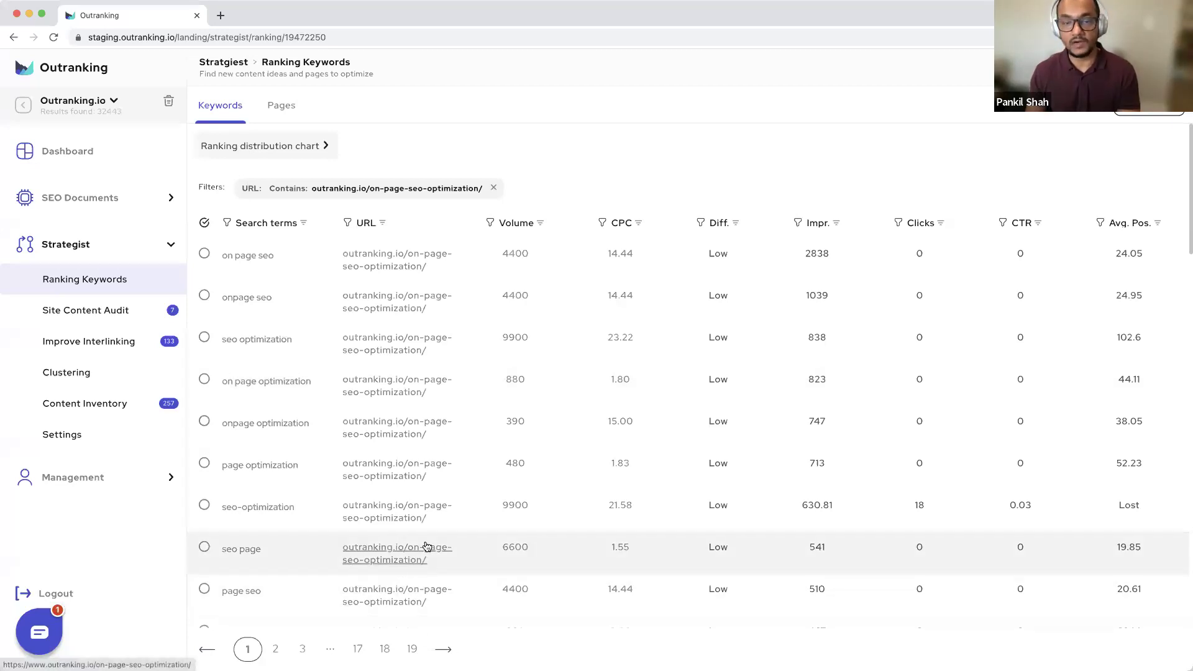
Limit the page's keywords to average positions from 20 to 100 and review the remaining rows.
left_click(1101, 223)
left_click(1087, 269)
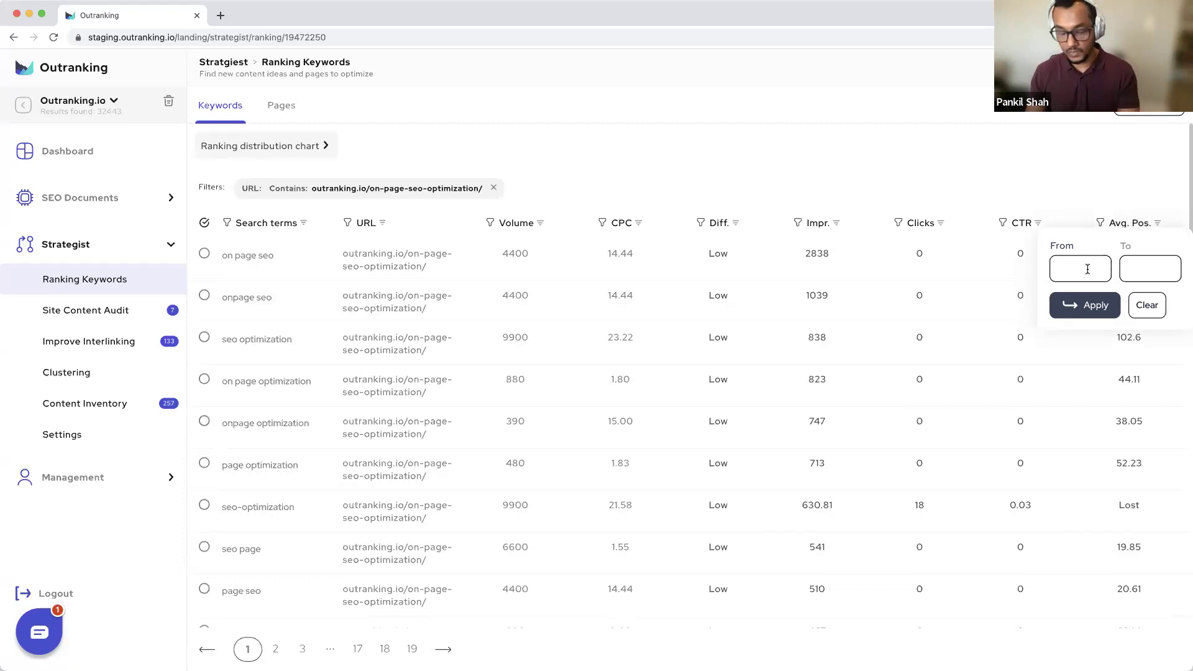
type("20")
left_click(1141, 266)
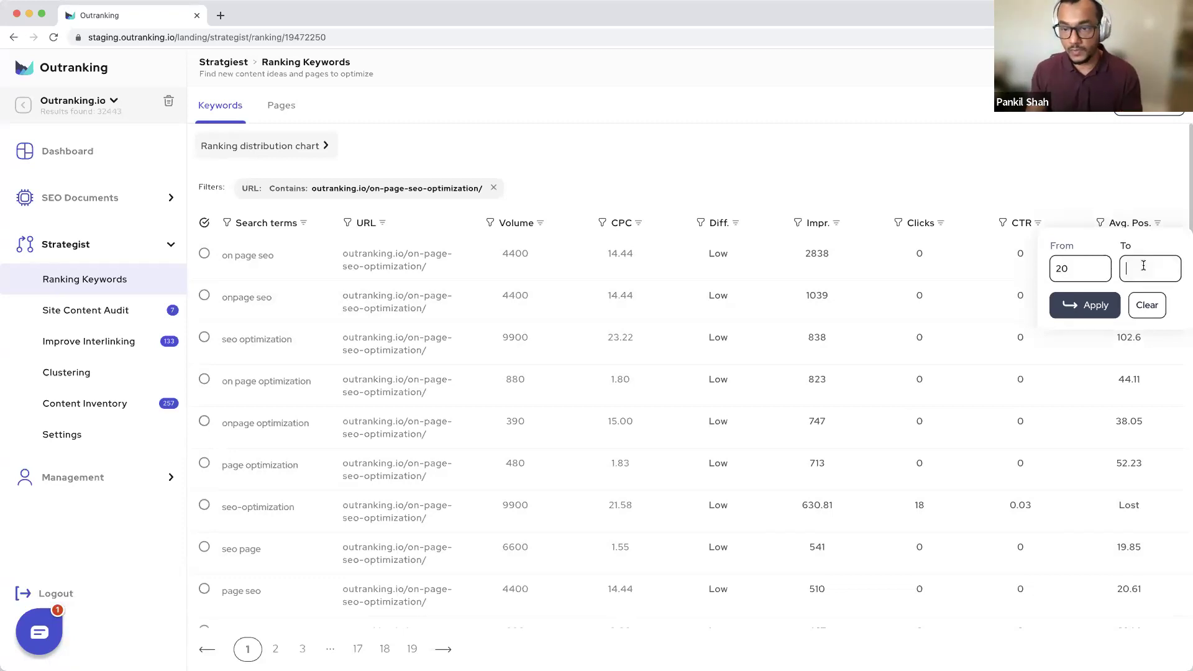
type("100")
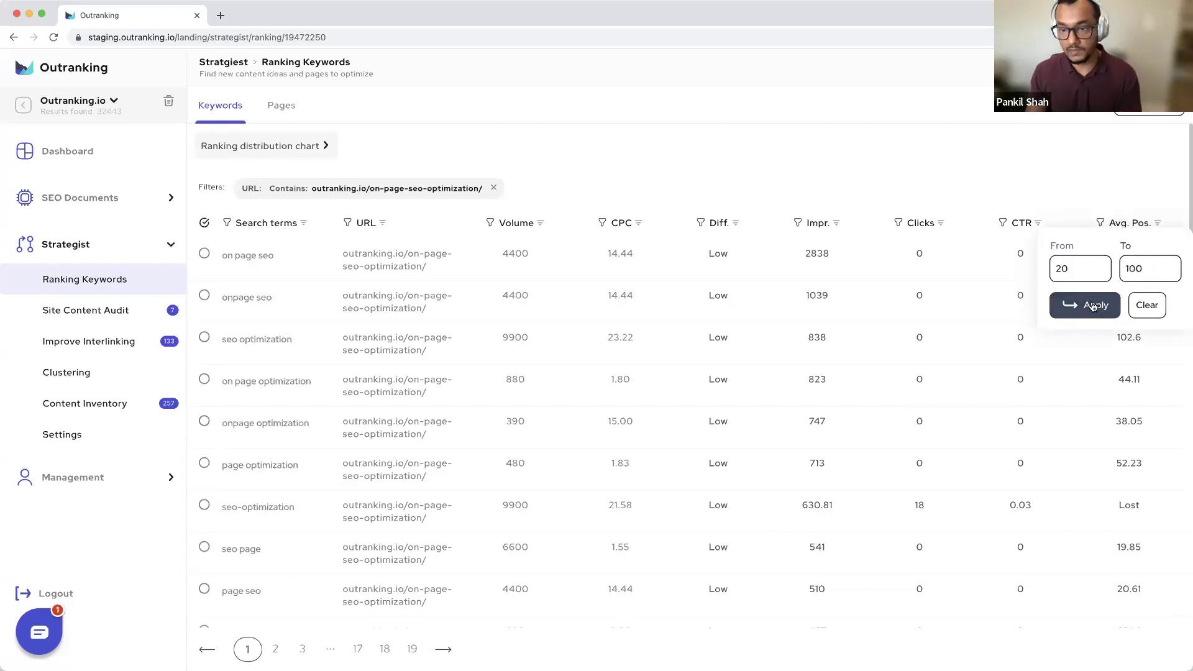
left_click(1093, 307)
left_click(1009, 187)
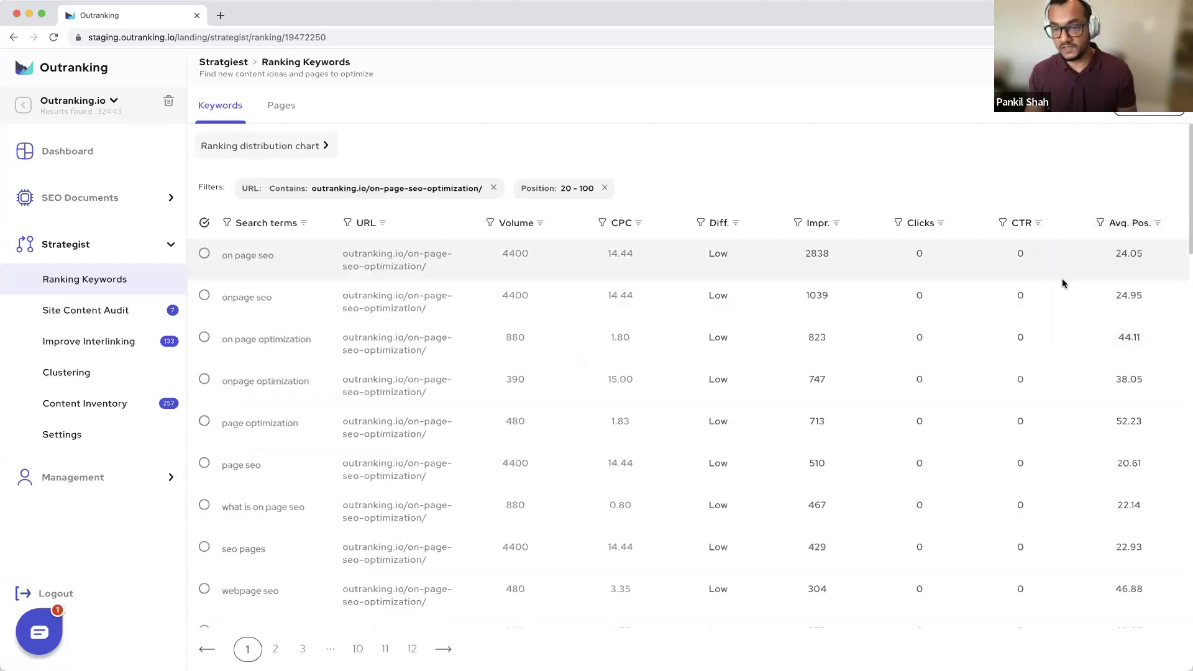
scroll(1153, 378, "down", 2)
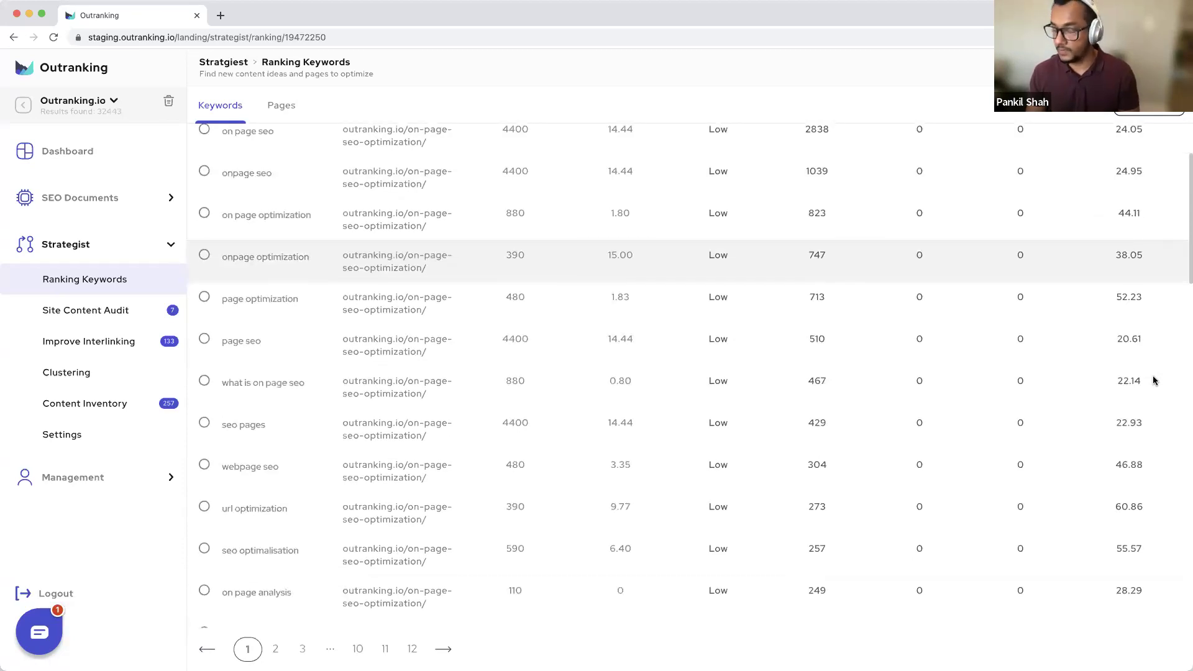
scroll(1153, 381, "up", 2)
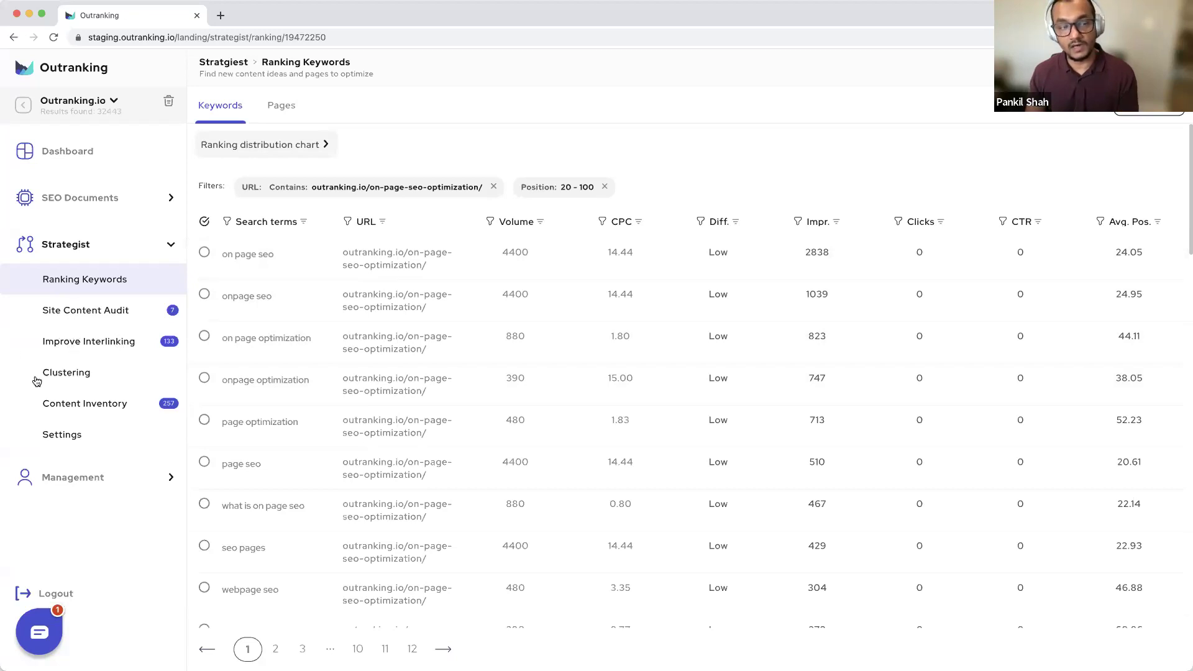
Look at the list of clustering projects and return to the ranking keywords.
left_click(67, 372)
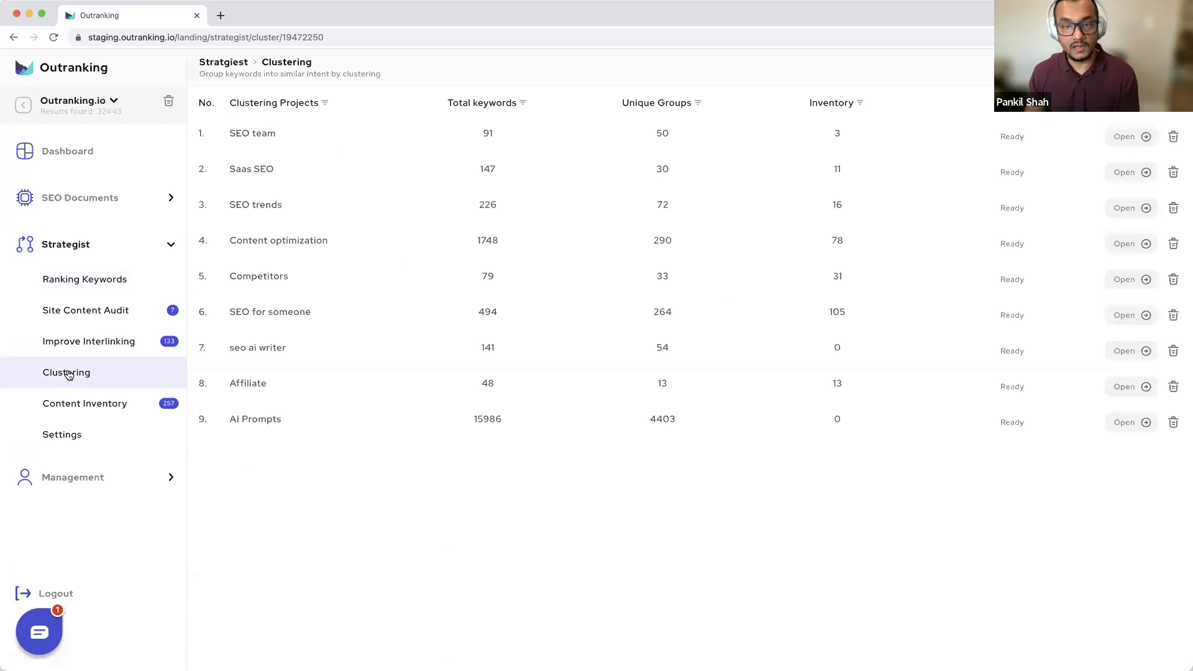
left_click(103, 279)
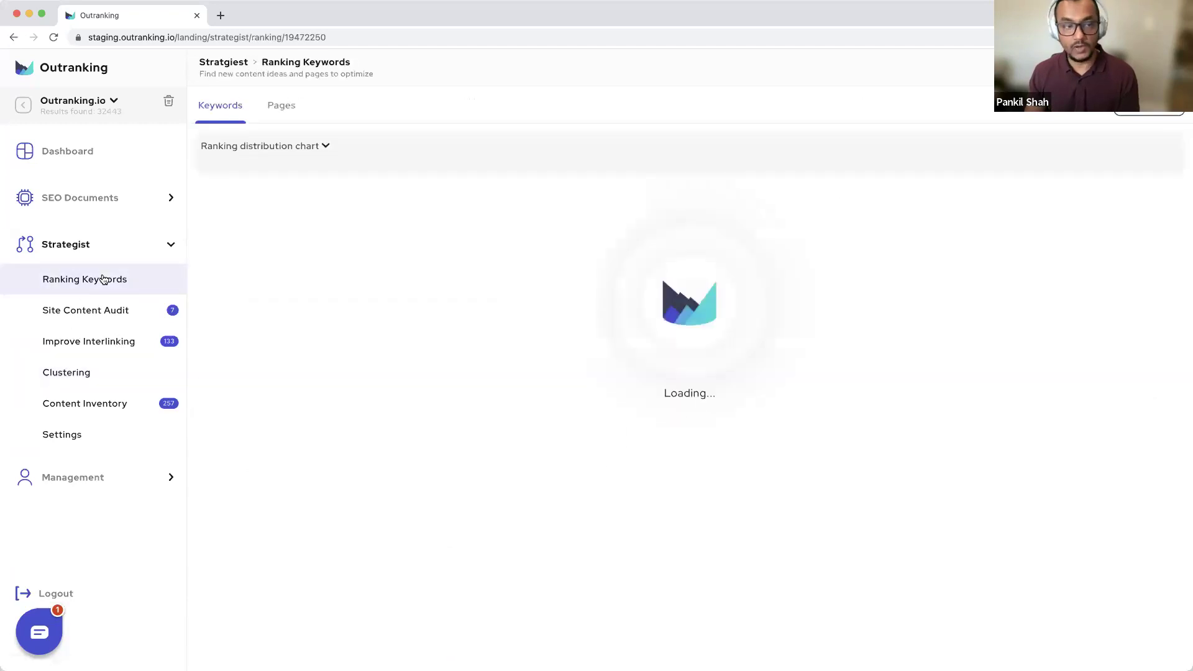
Switch the ranking data to the per-page view and examine each page's keyword count and position distribution.
left_click(280, 113)
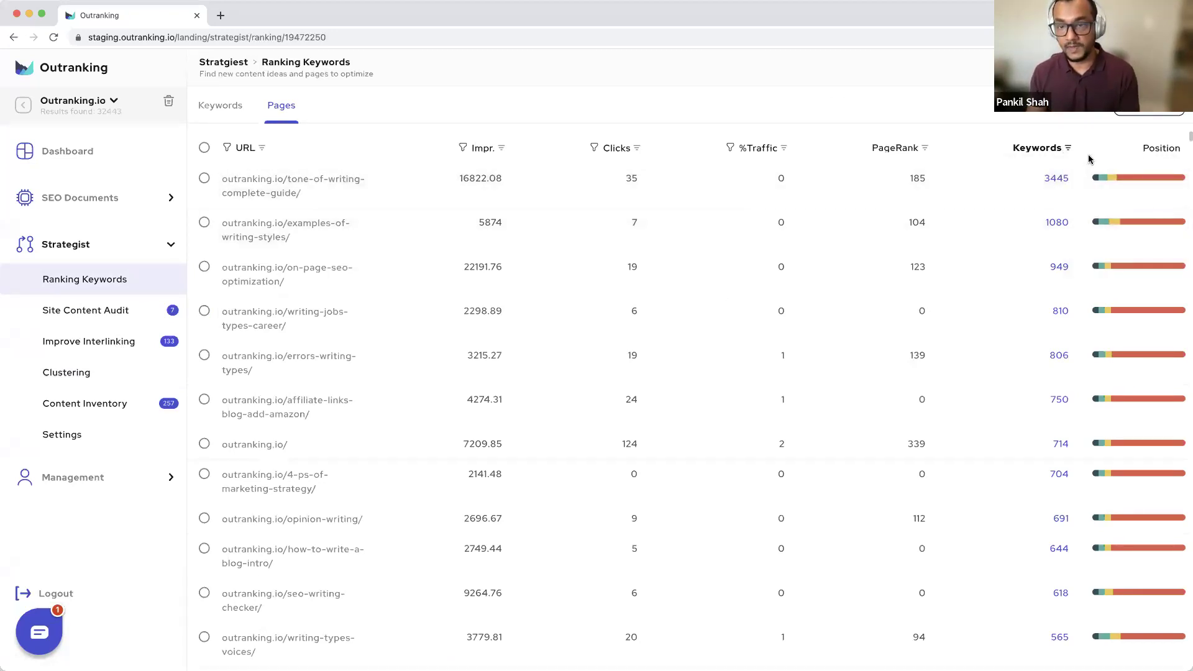
scroll(1096, 179, "down", 1)
mouse_move(1097, 180)
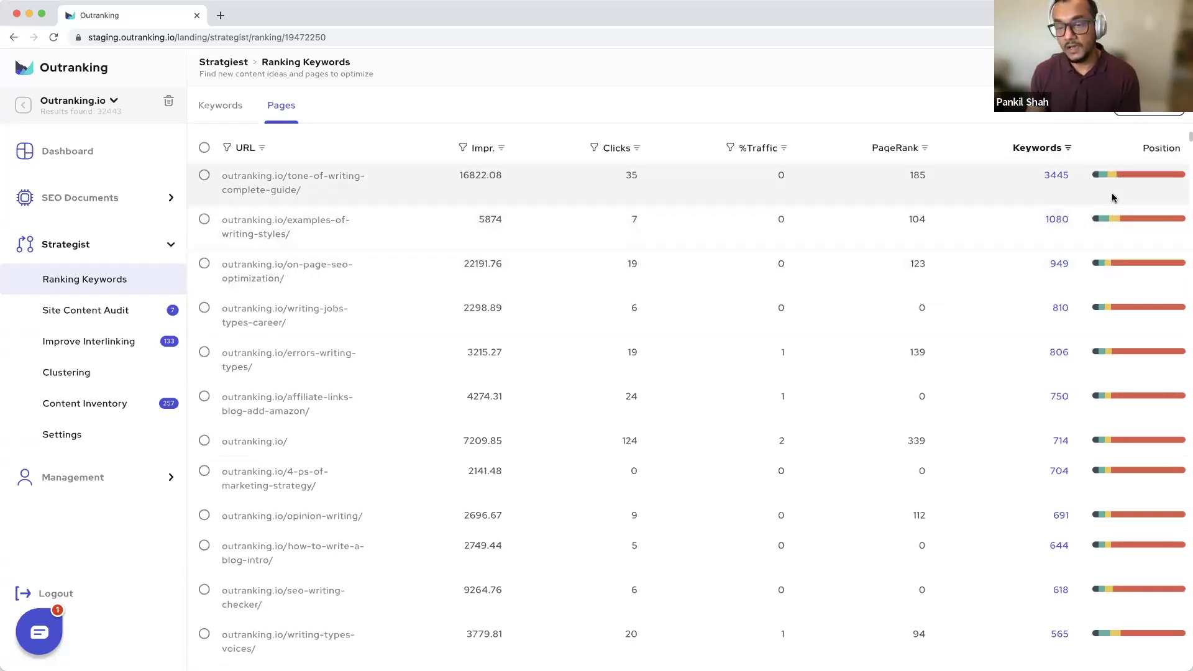
scroll(1143, 304, "down", 10)
scroll(1146, 309, "down", 20)
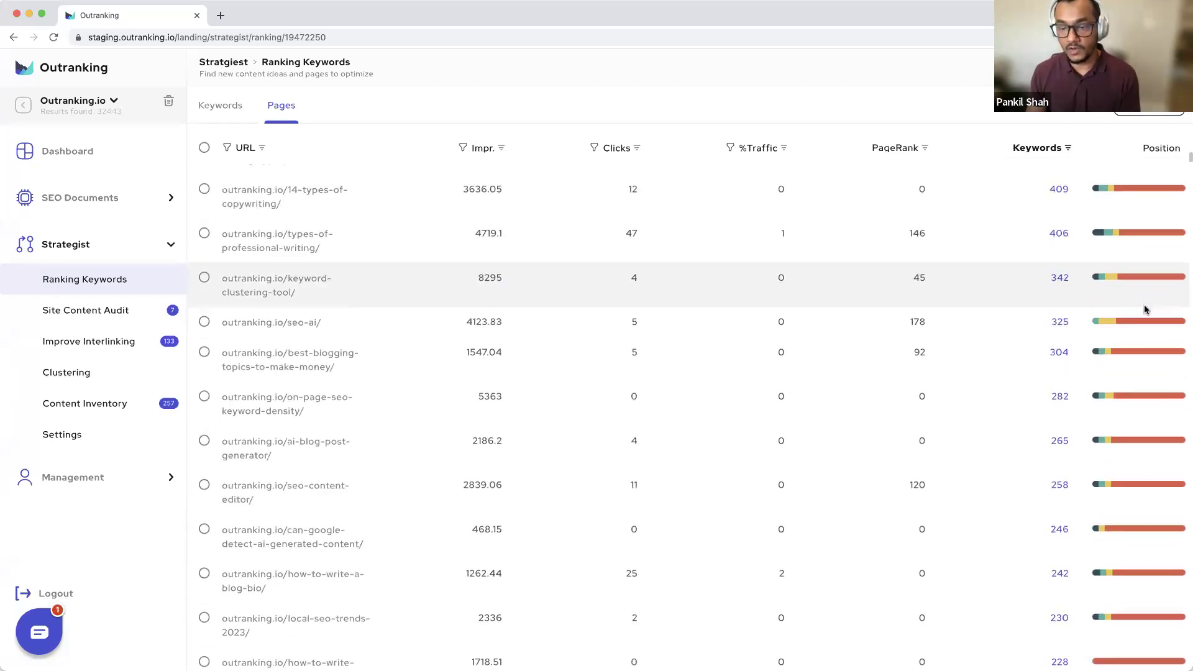
scroll(1146, 309, "down", 15)
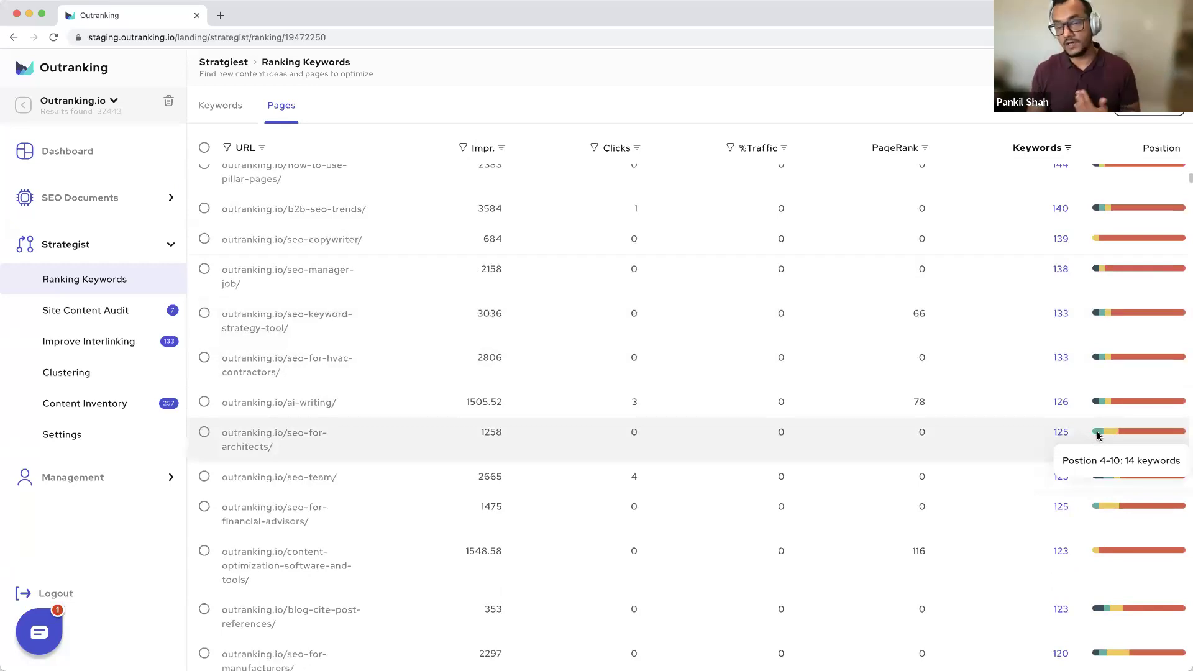
scroll(1097, 437, "down", 1)
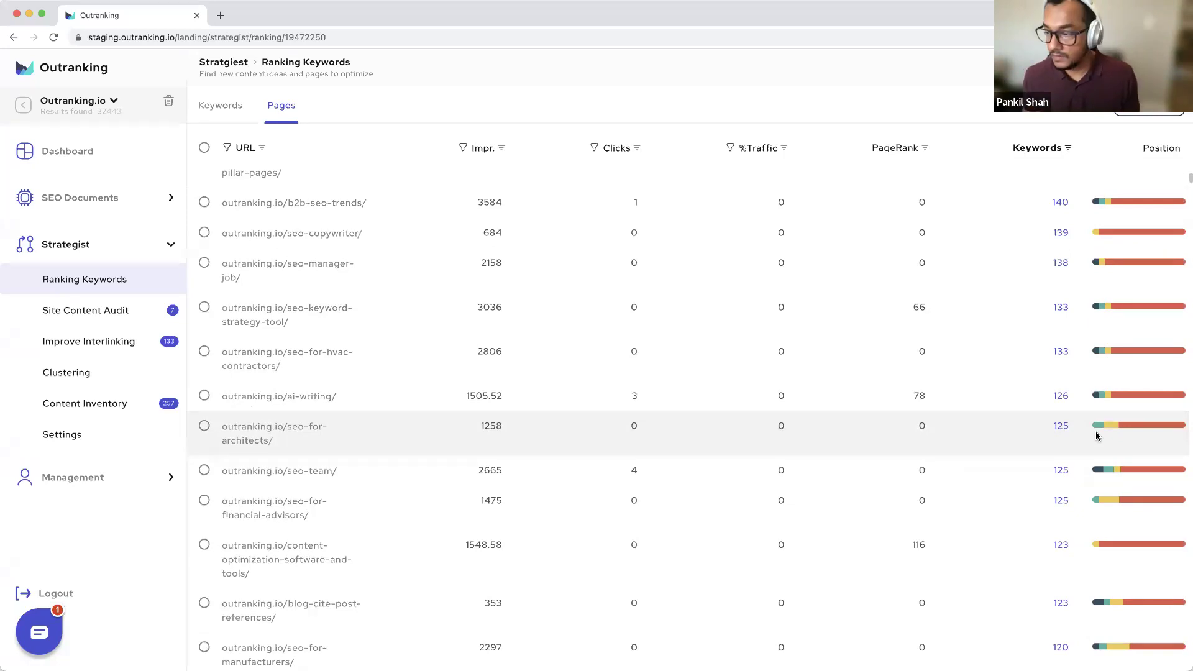
scroll(993, 542, "up", 3)
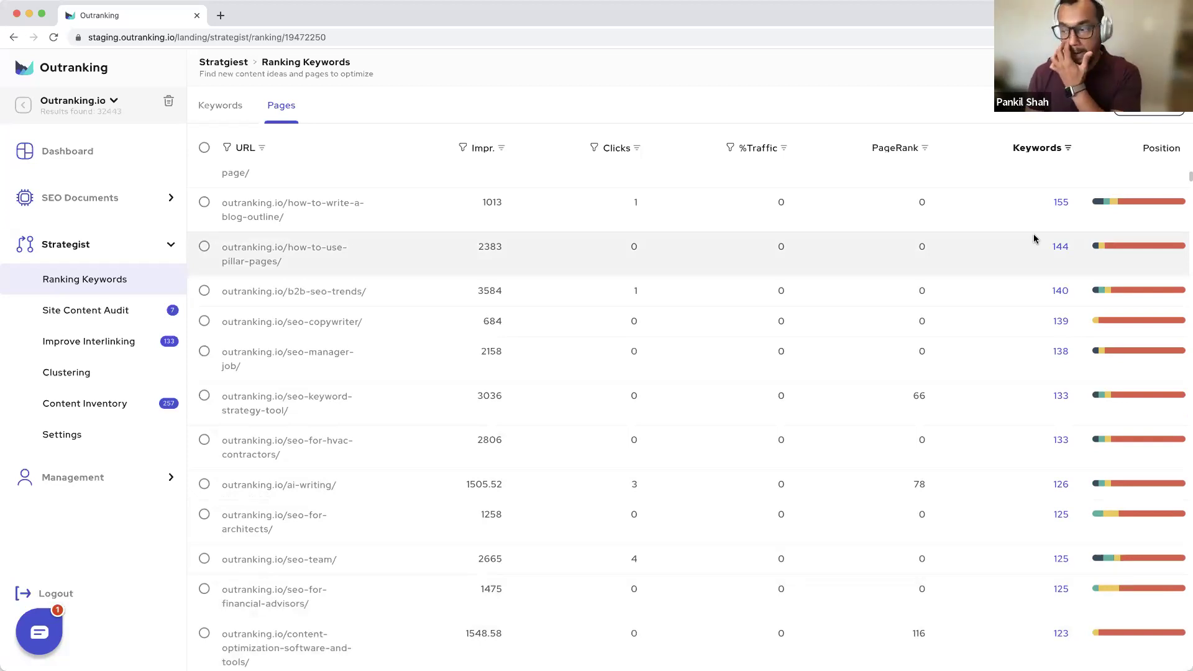
scroll(1034, 238, "down", 1)
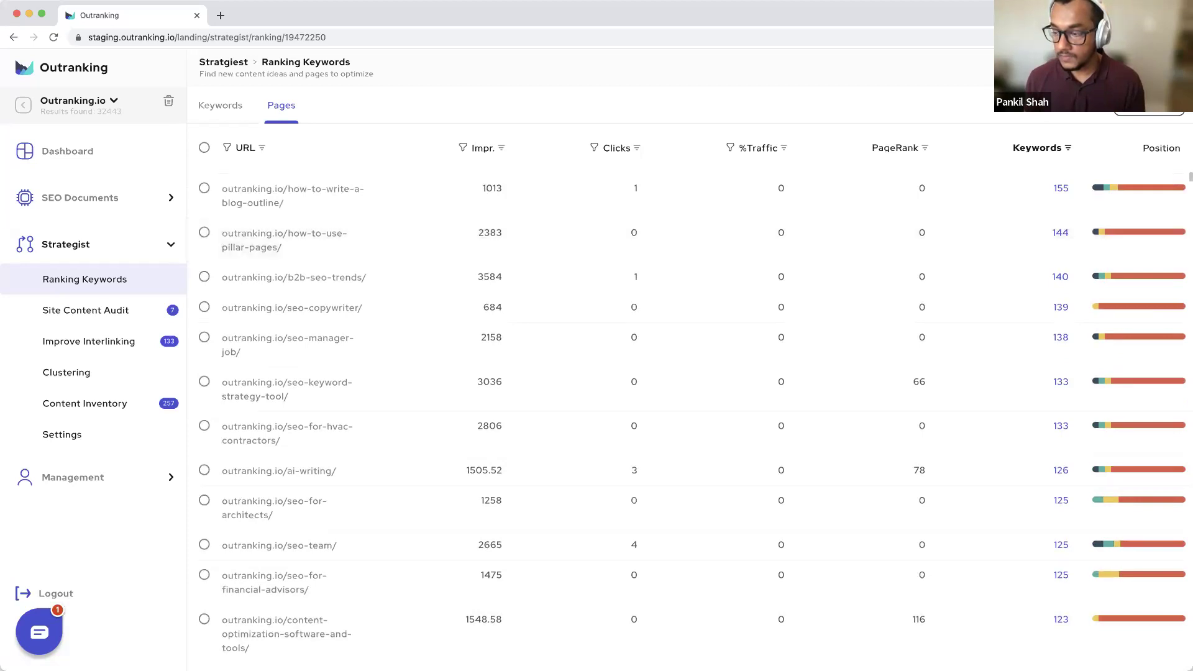
Open the keywords of the tone-of-writing-complete-guide page, sort them by average position, review the rows and close the list.
scroll(1001, 273, "down", 1)
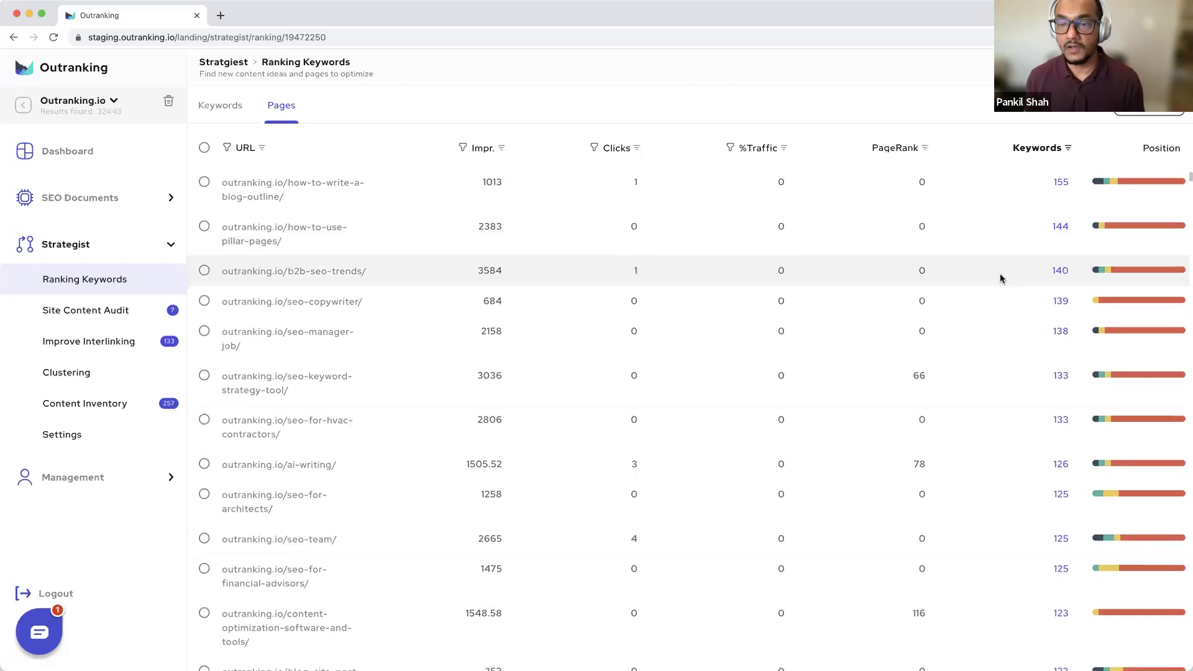
scroll(1001, 273, "up", 15)
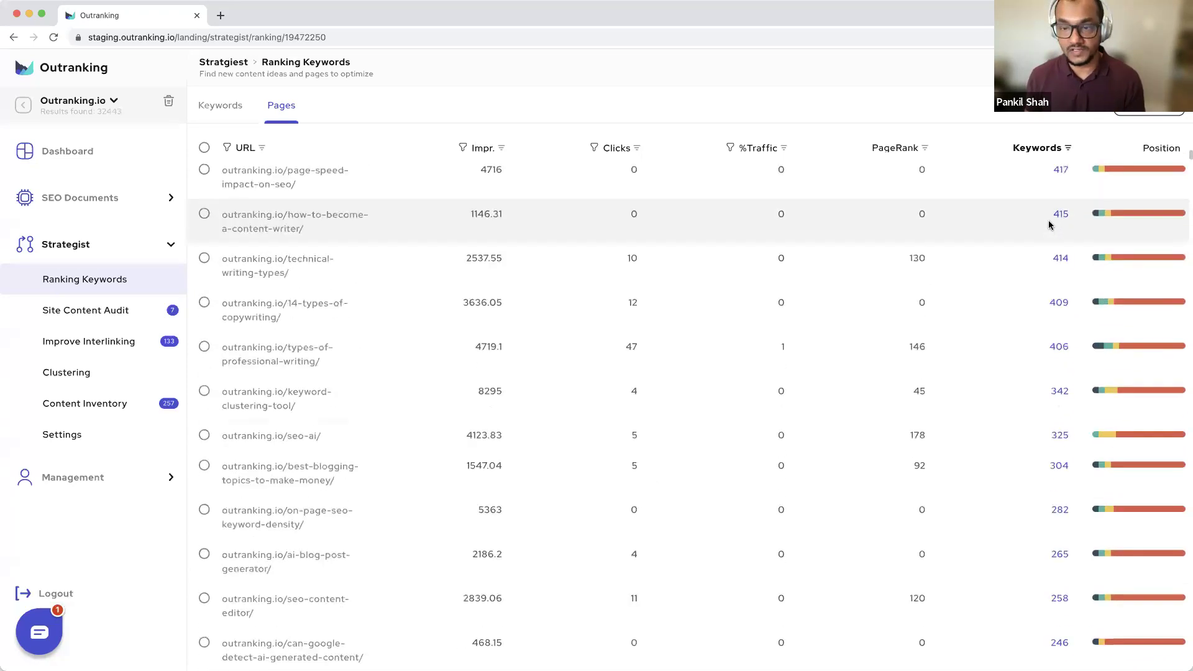
left_click(1053, 176)
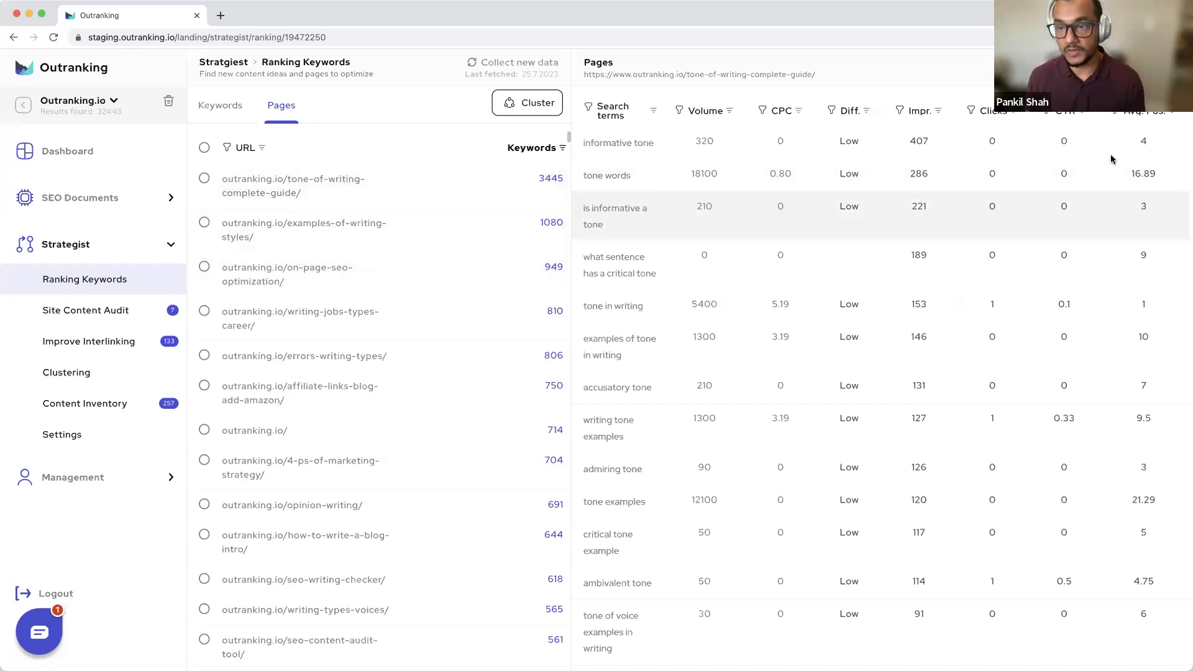
left_click(1171, 111)
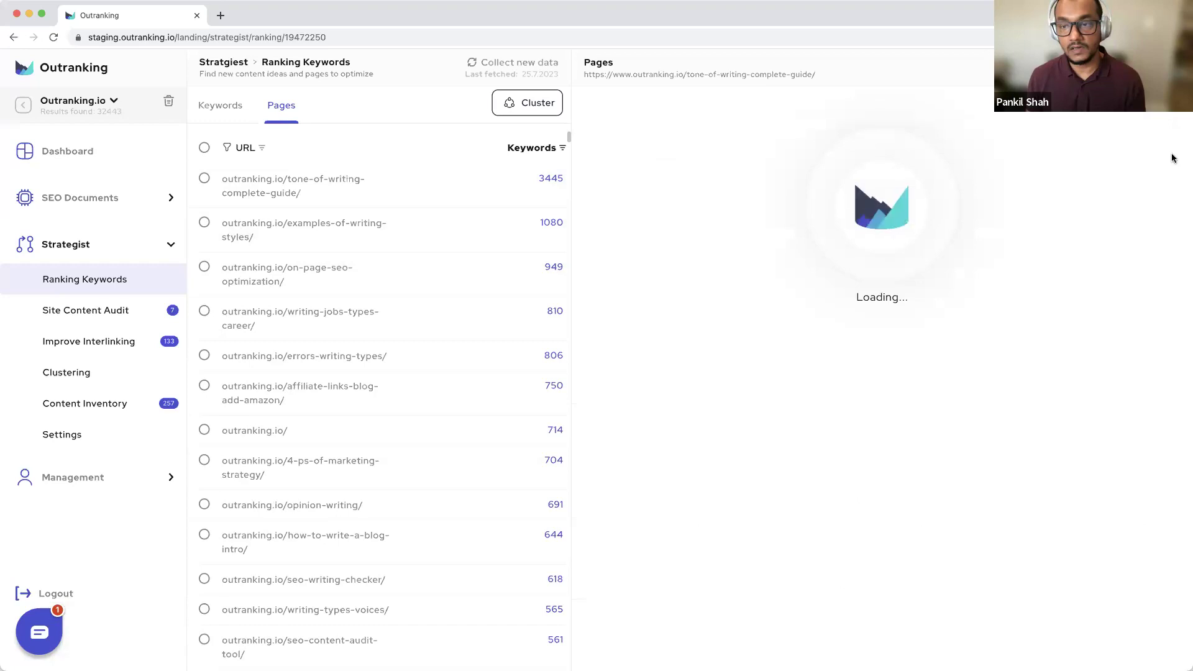
scroll(1148, 262, "down", 10)
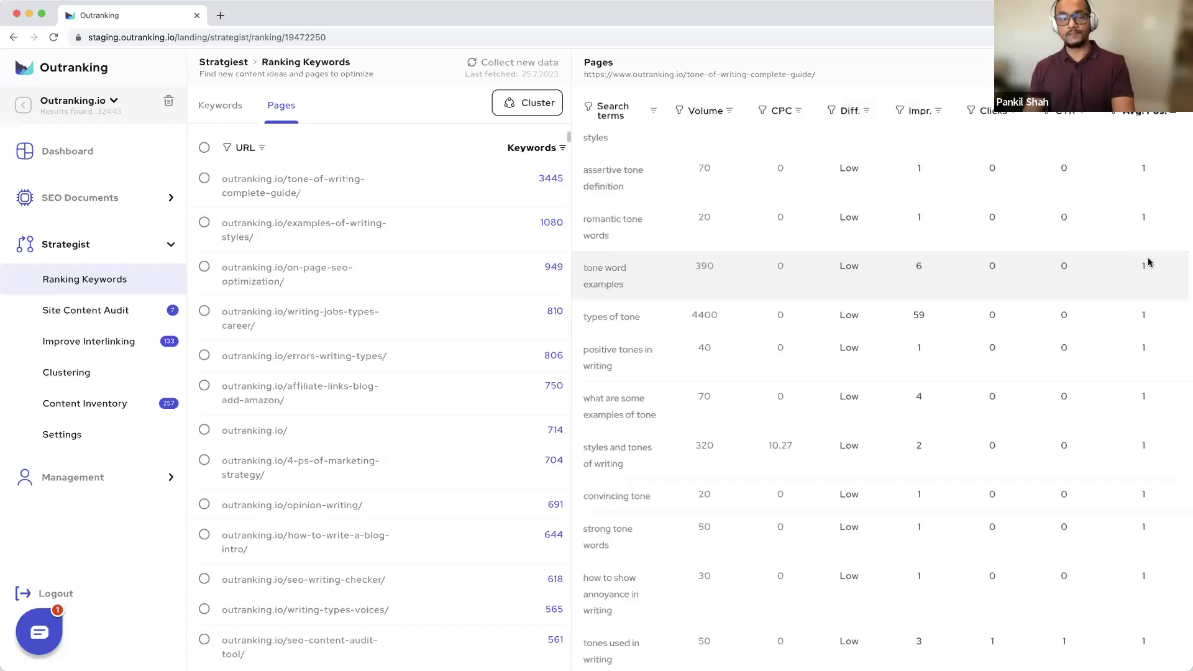
scroll(1148, 266, "down", 10)
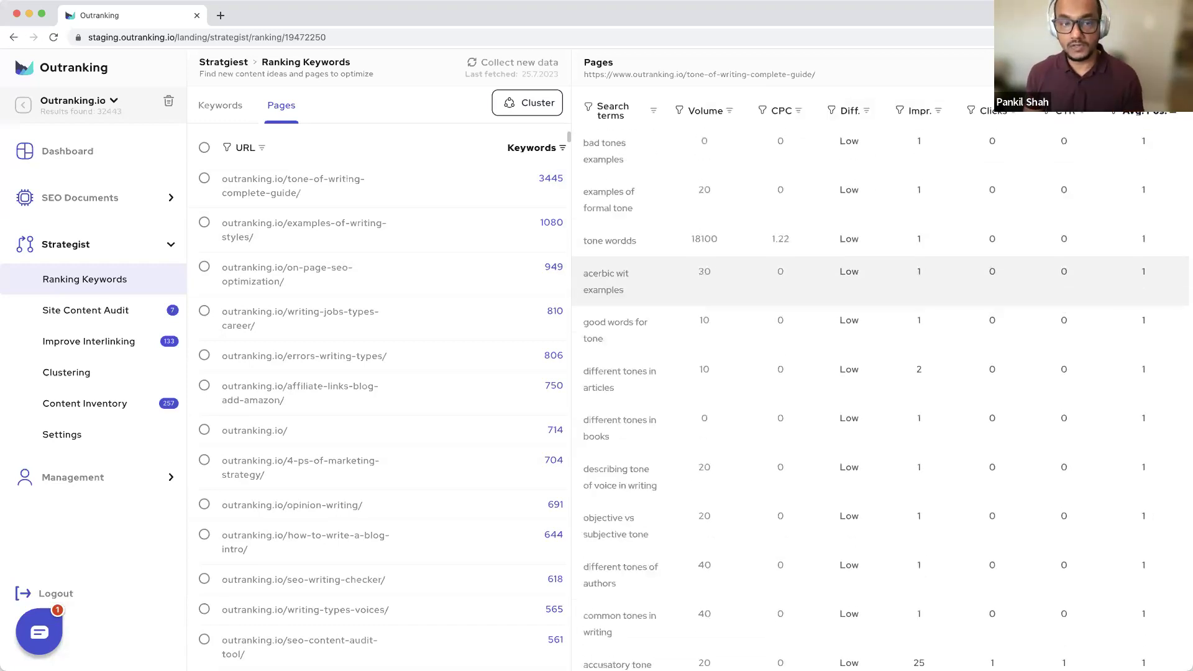
left_click(474, 216)
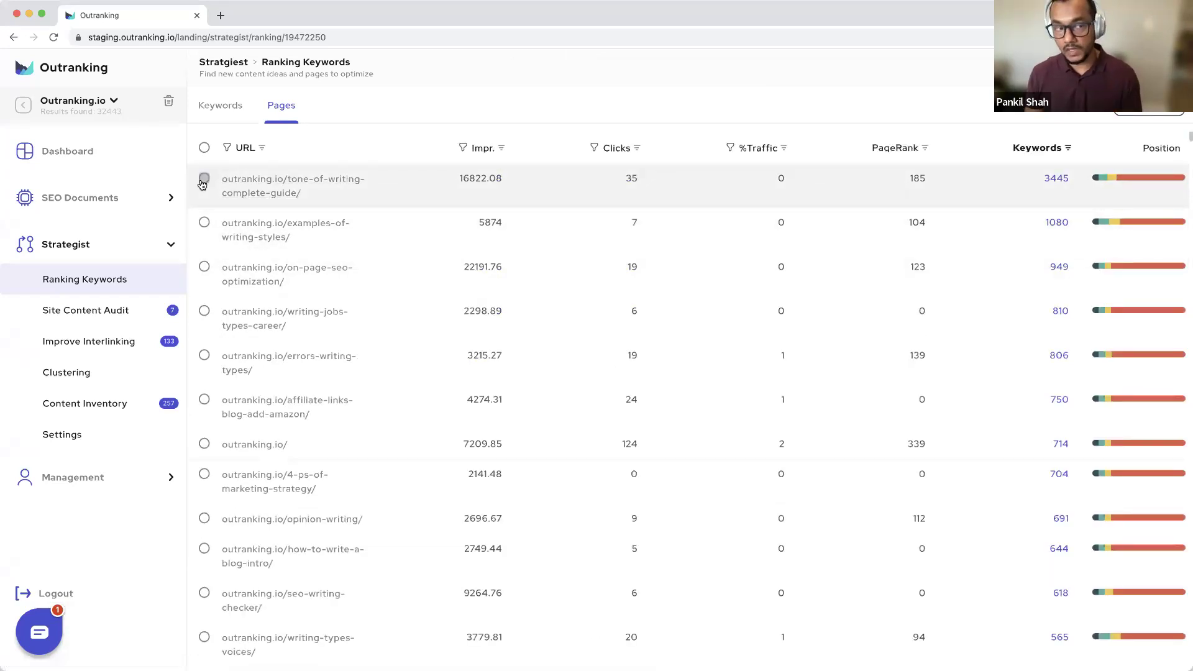
Try filtering the pages to URLs containing "writing", and remove that filter.
left_click(227, 147)
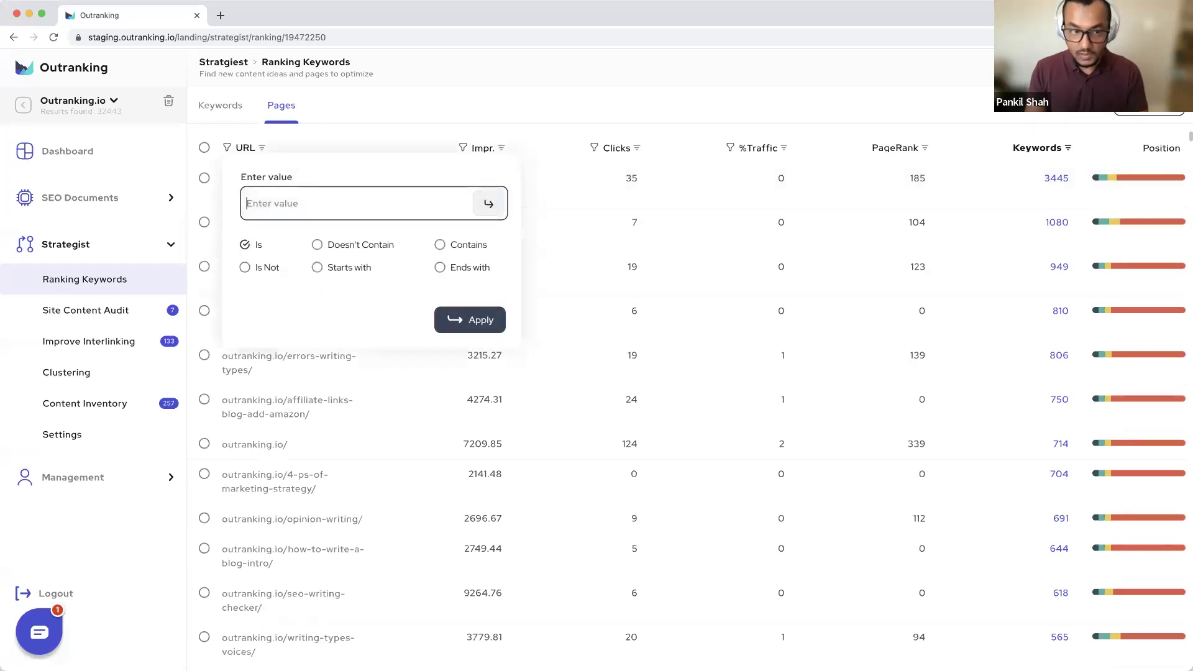
type("writing")
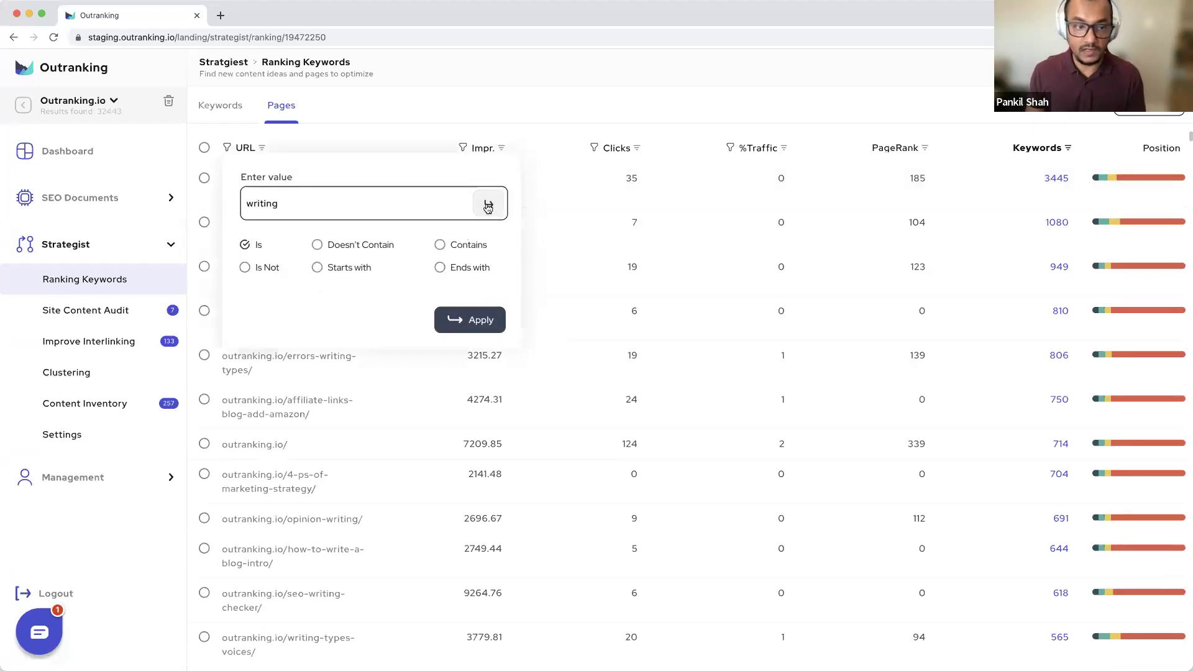
left_click(489, 207)
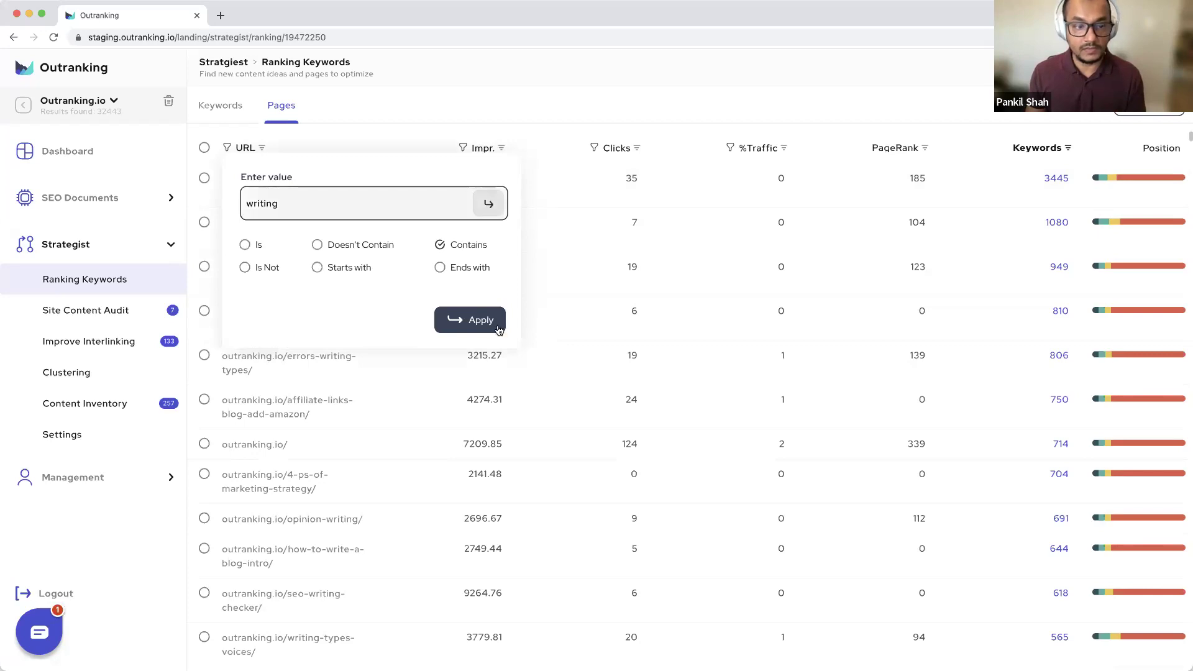
left_click(489, 205)
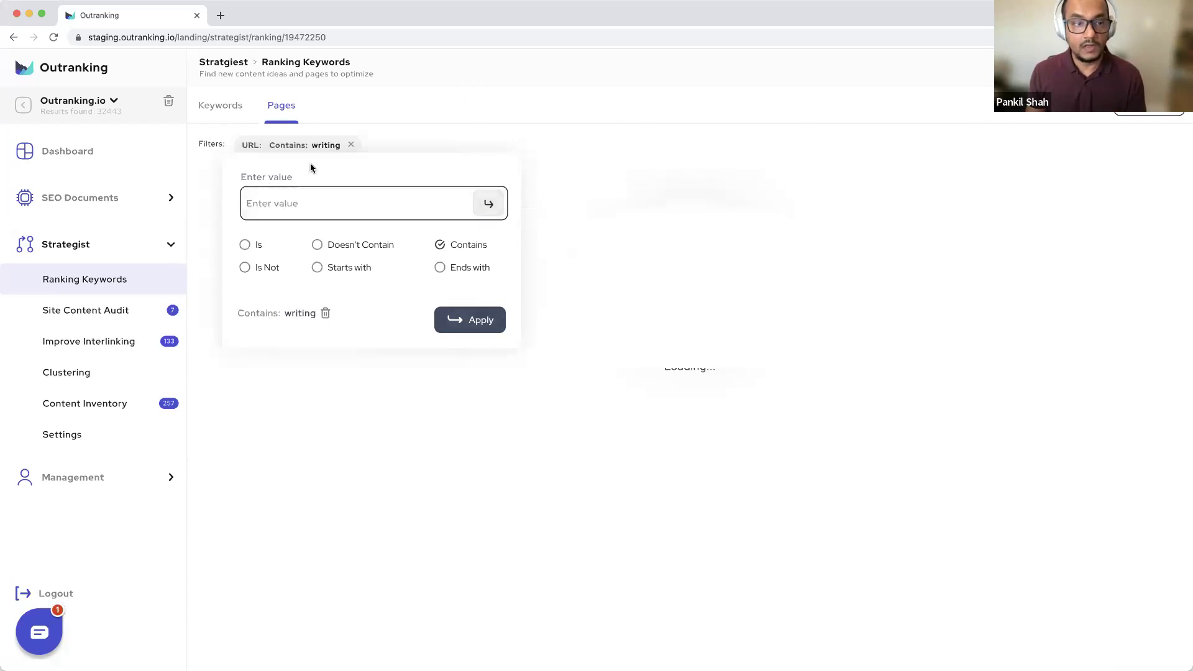
left_click(349, 147)
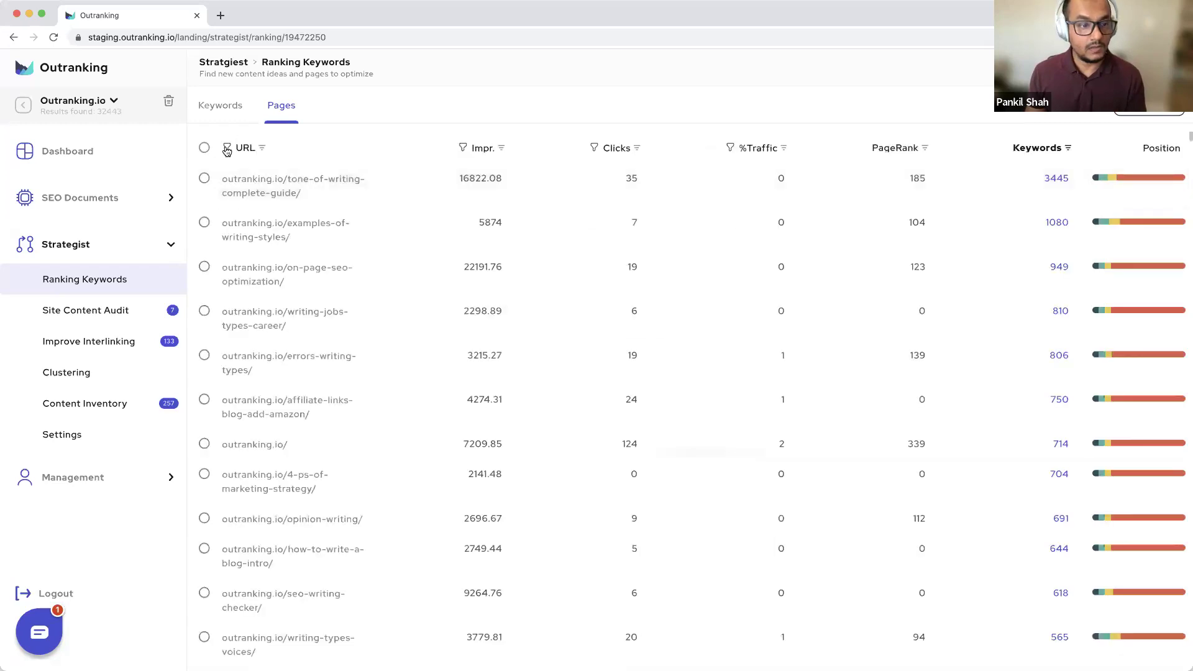
Try filtering the pages to URLs containing "write", and reset the page list to its unfiltered state.
left_click(227, 149)
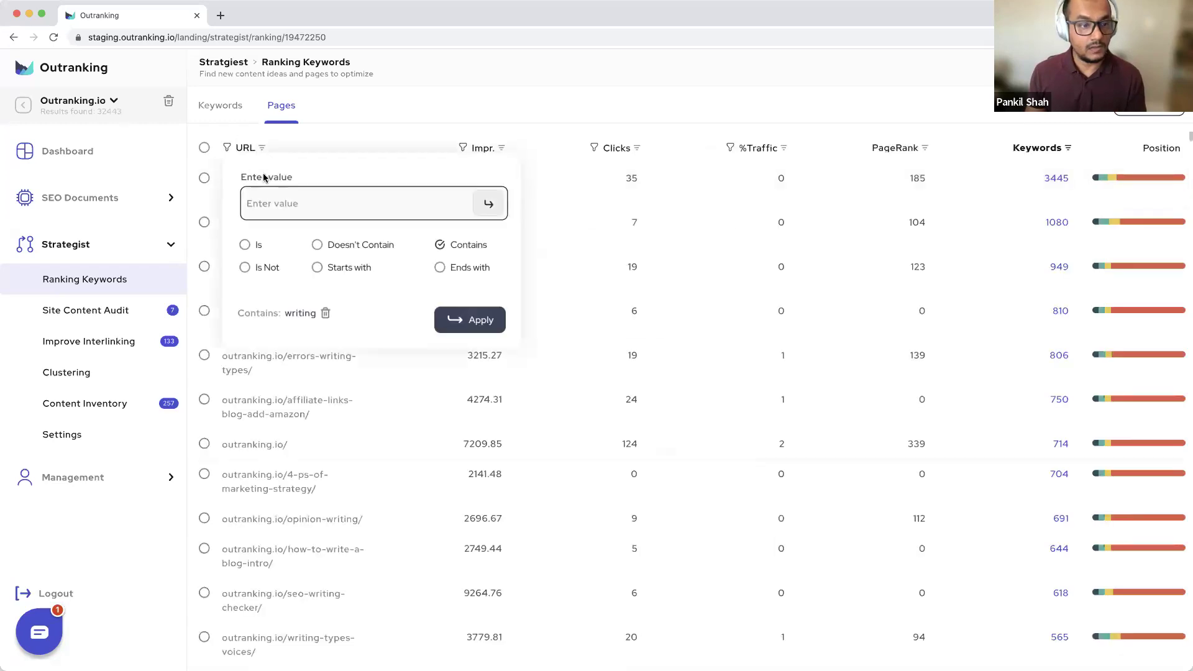
type("write")
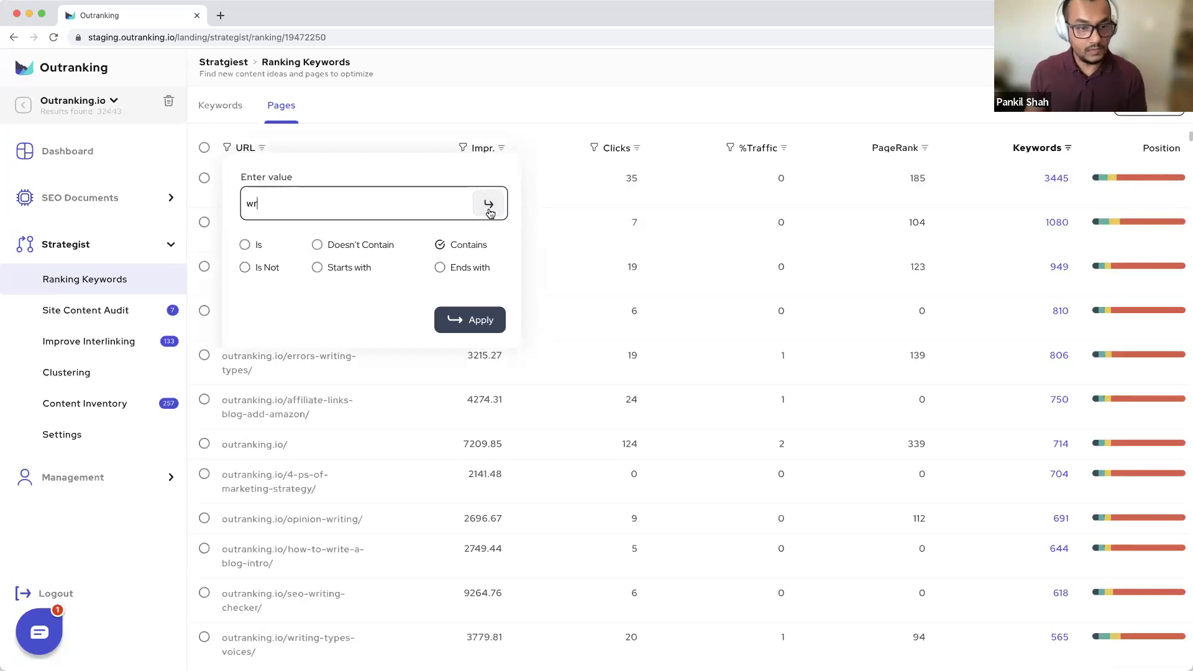
left_click(496, 323)
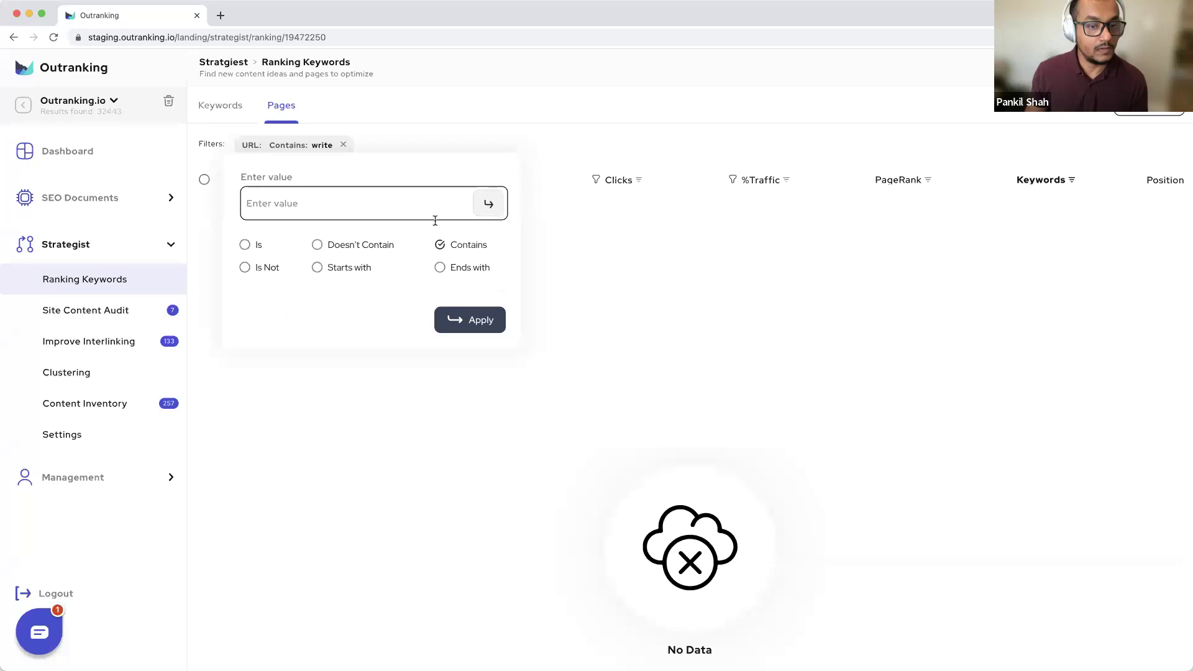
left_click(481, 320)
left_click(113, 41)
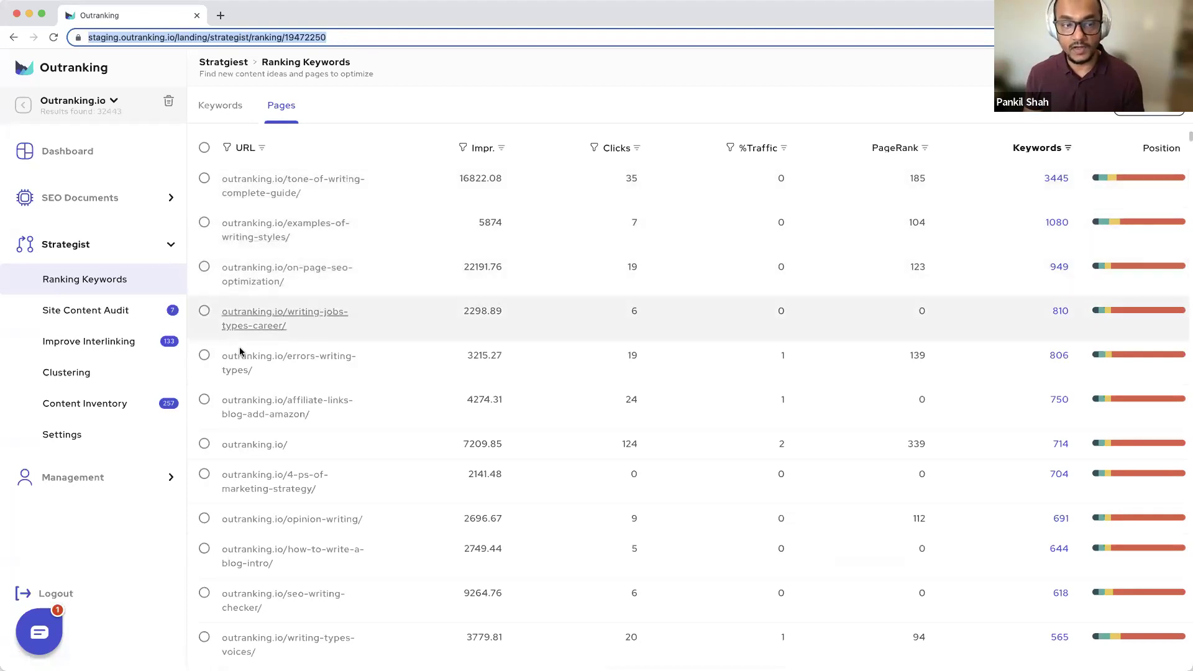
Review the unfiltered page list, comparing the pages' impressions, clicks, PageRank, keyword counts and position distribution.
scroll(240, 348, "down", 1)
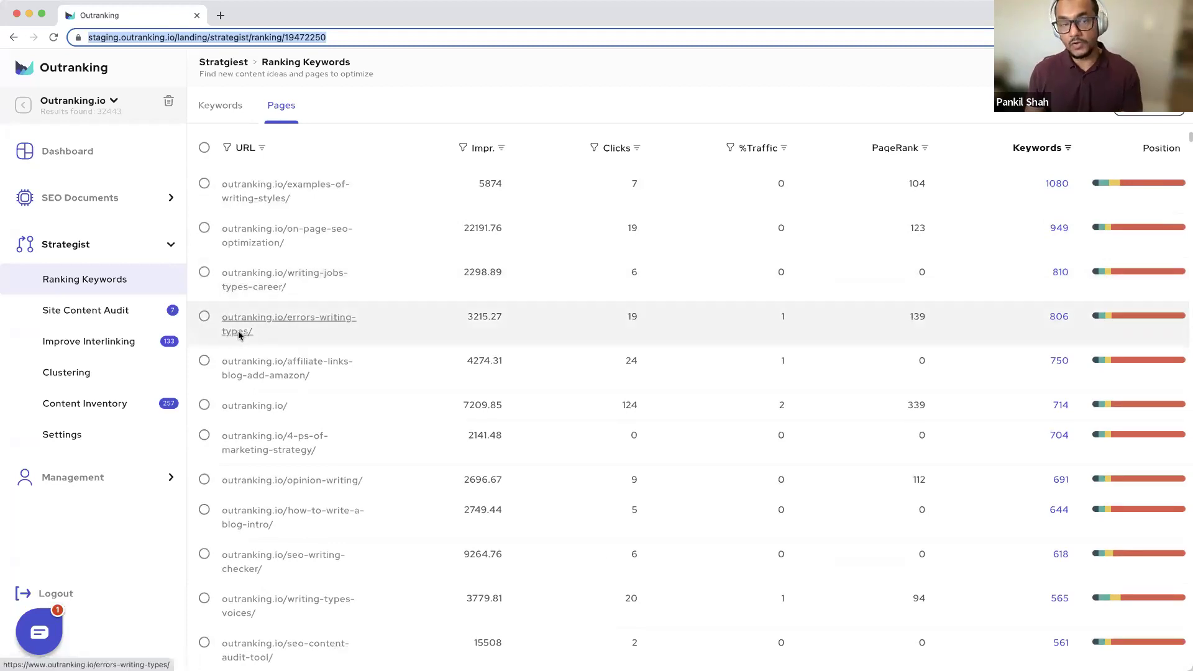
scroll(258, 318, "down", 1)
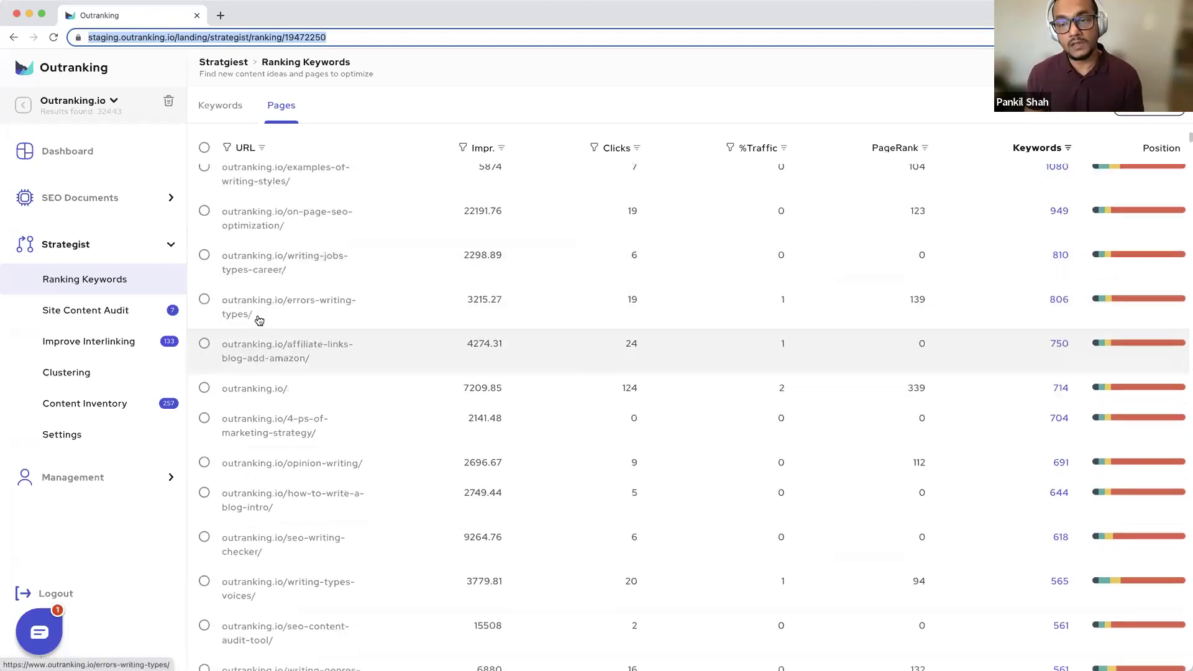
scroll(259, 320, "up", 3)
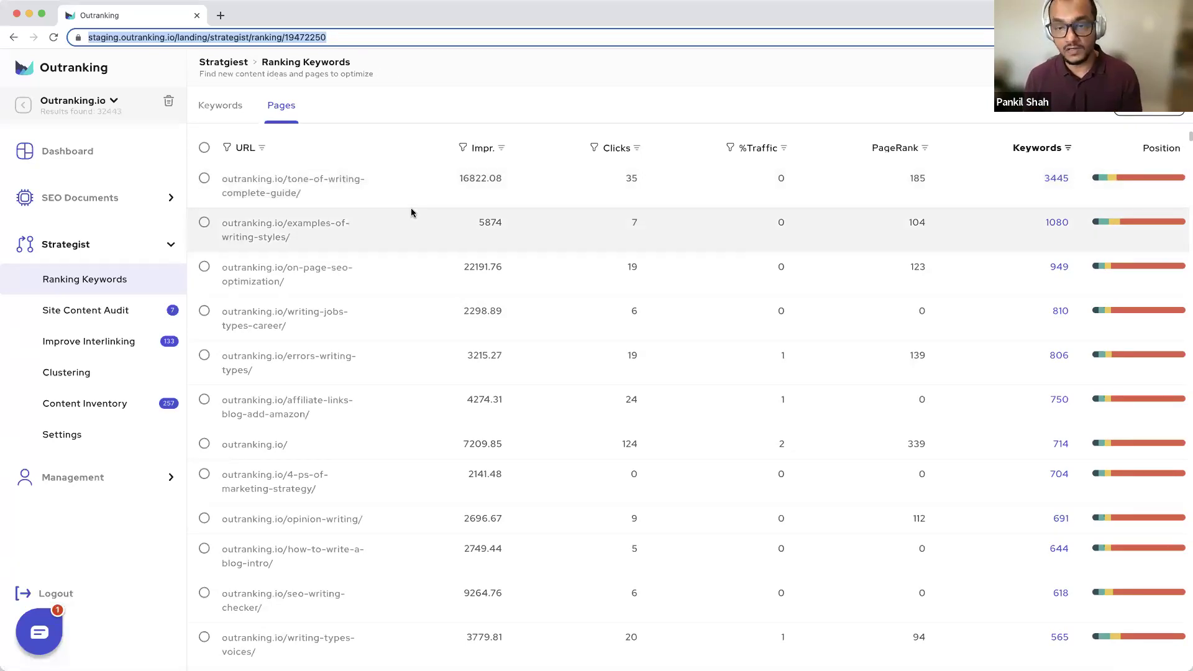
scroll(416, 208, "down", 1)
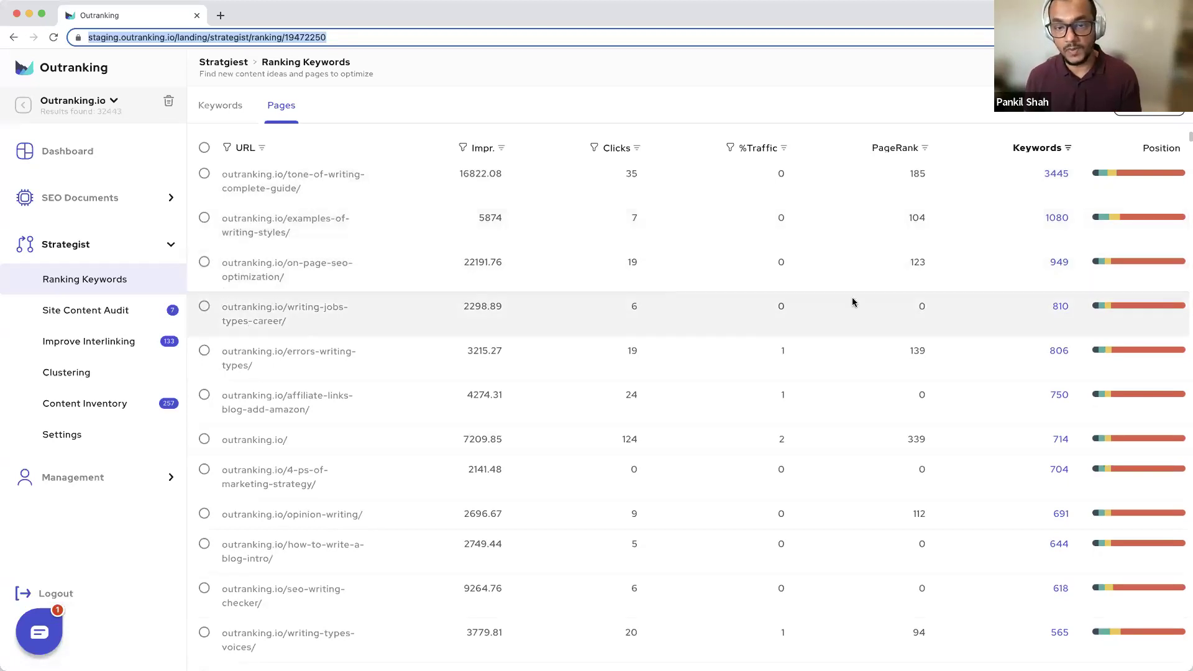
scroll(1010, 333, "down", 1)
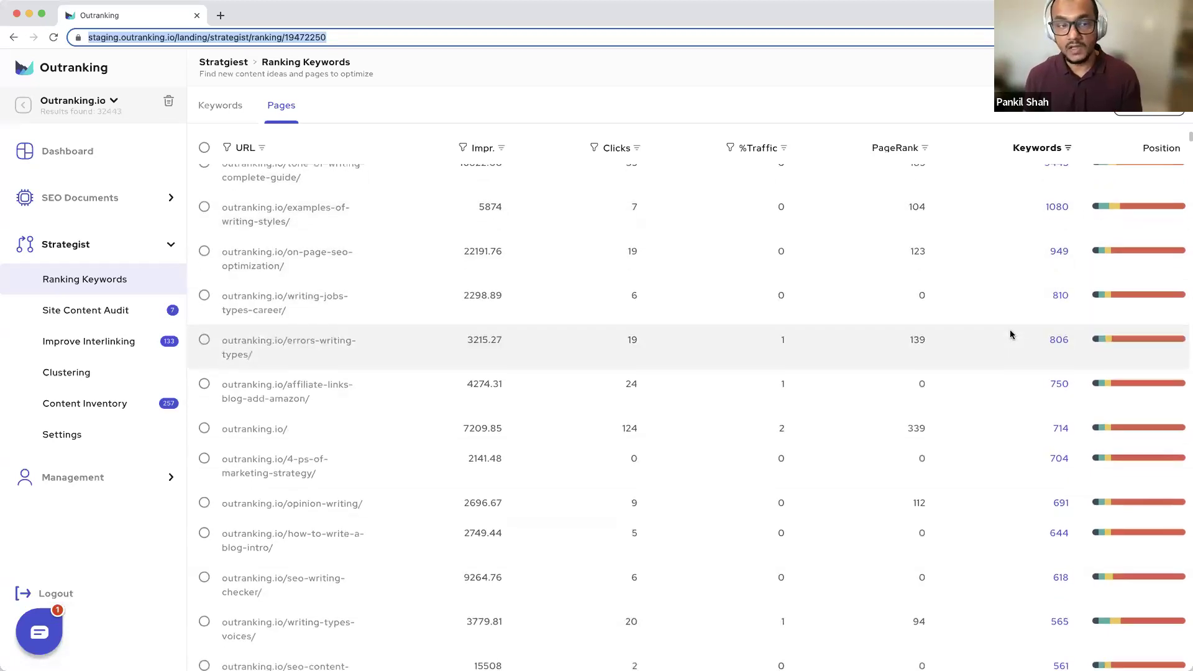
scroll(1010, 334, "up", 2)
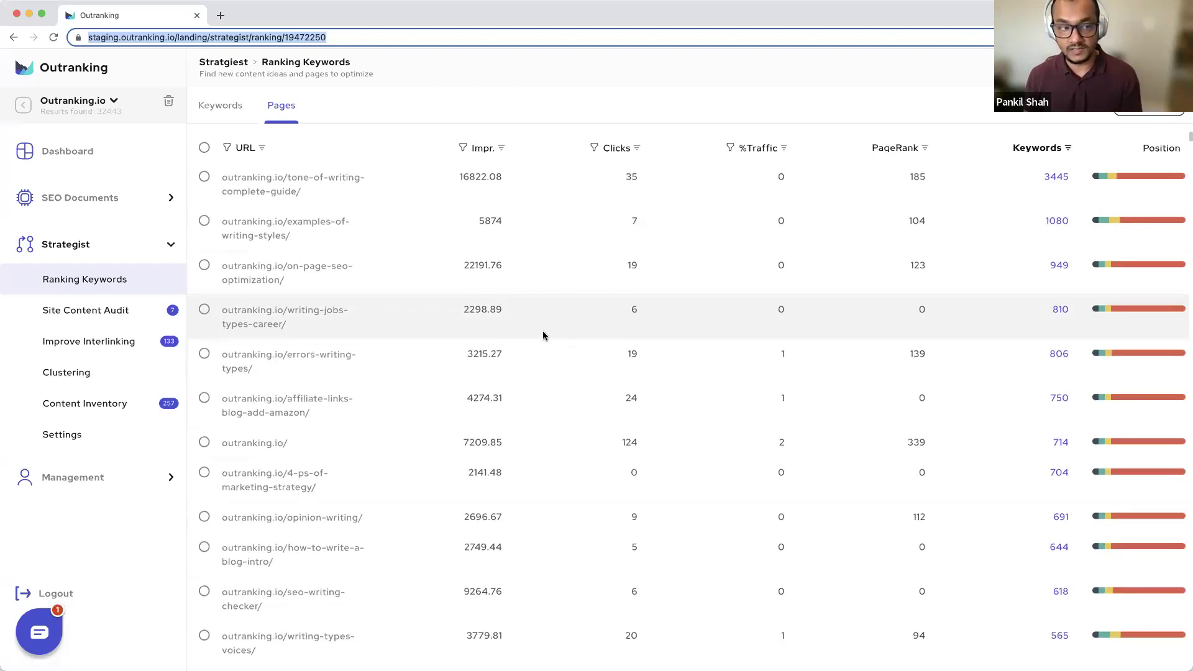
Go to the clustering projects and look at the form for analyzing a new set of keywords.
left_click(68, 374)
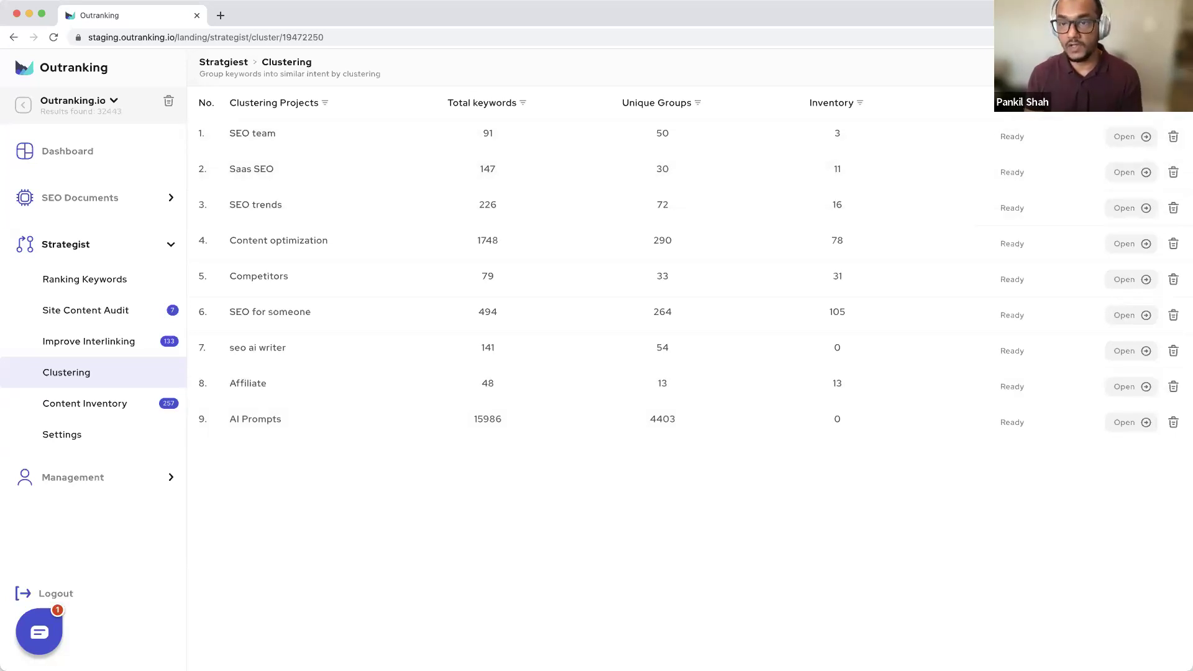
left_click(1124, 68)
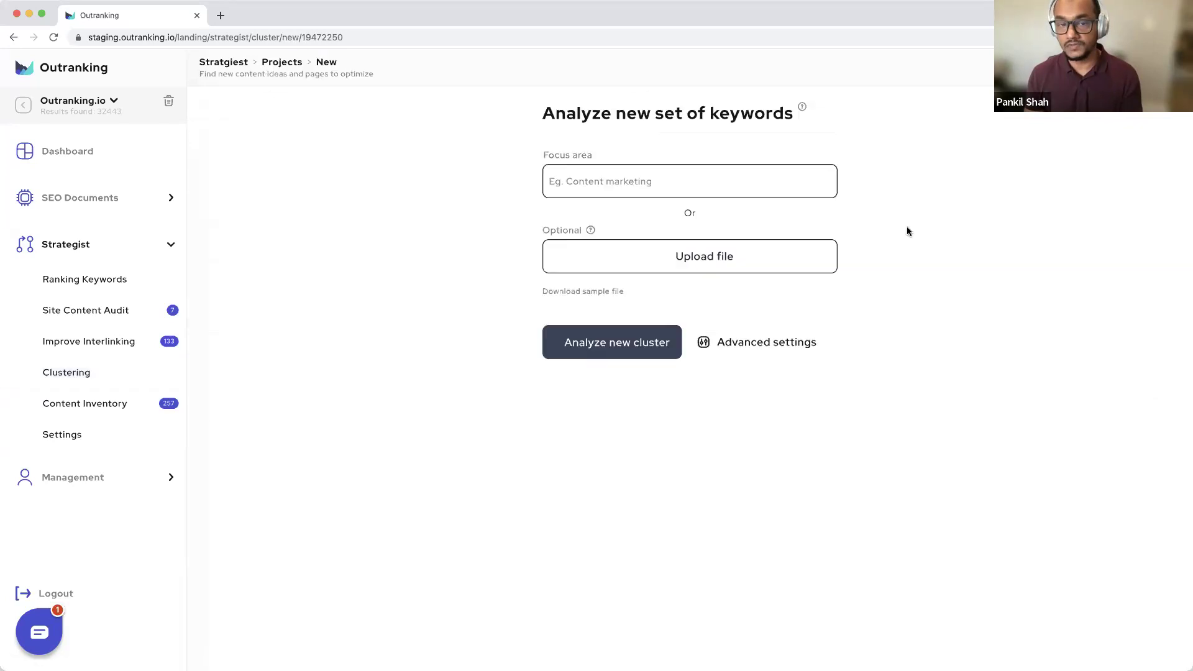
left_click(602, 187)
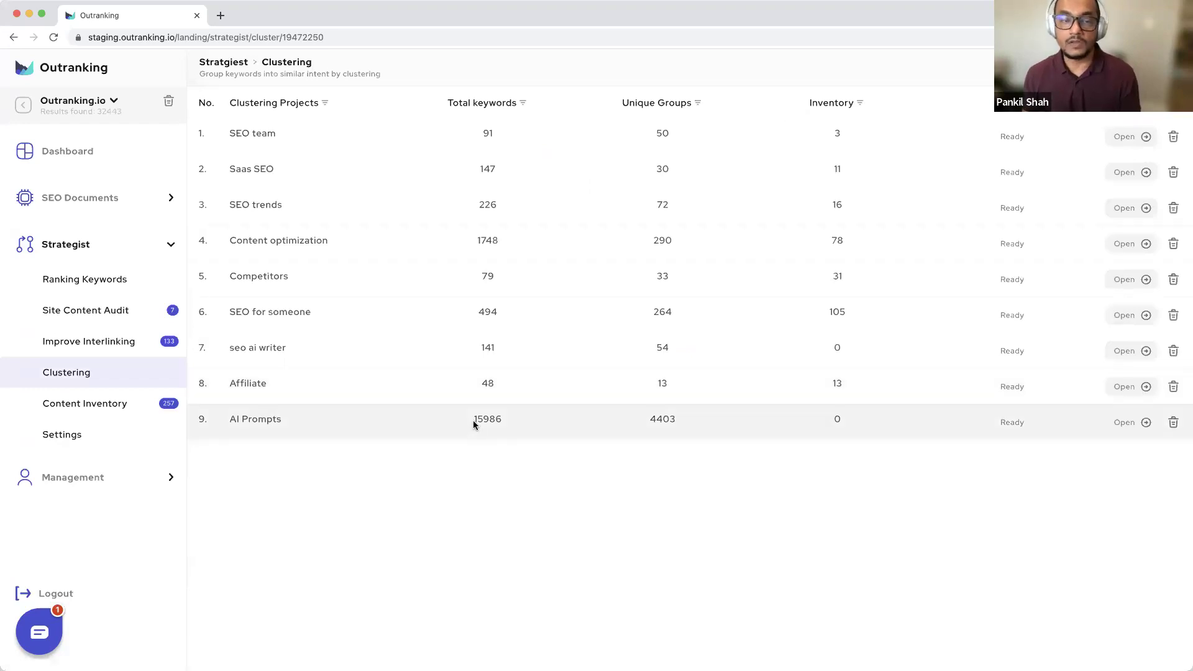
Open the AI Prompts clustering project, look at its form for adding more keywords, and return to the project's clusters.
double_click(430, 425)
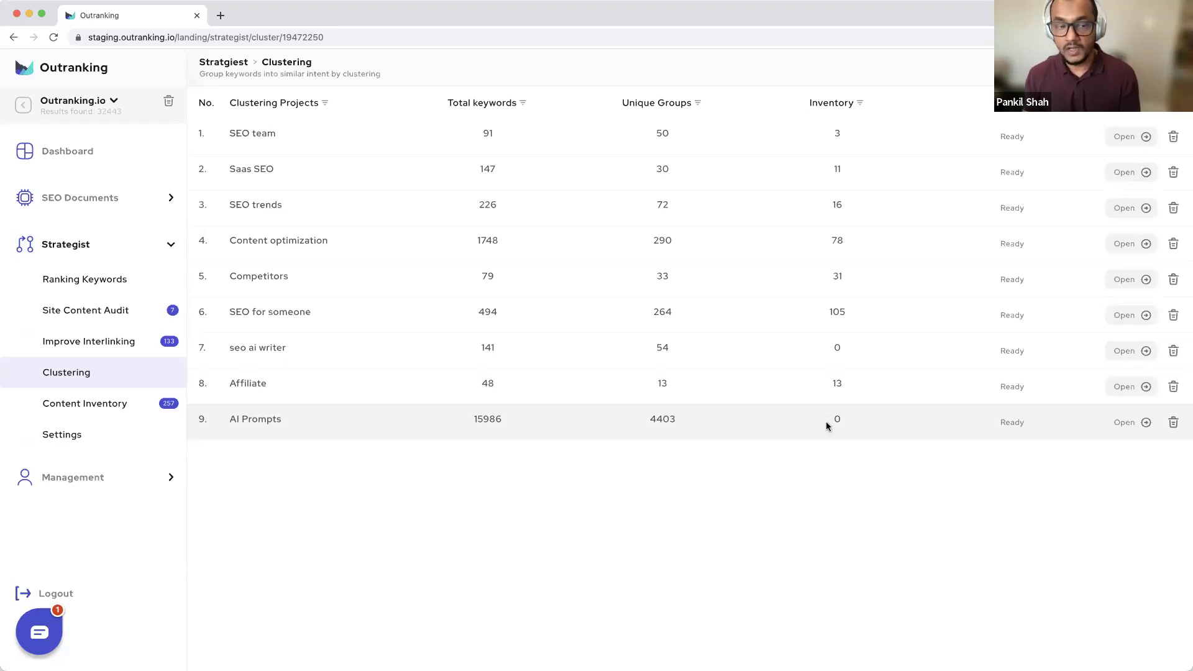
left_click(1109, 429)
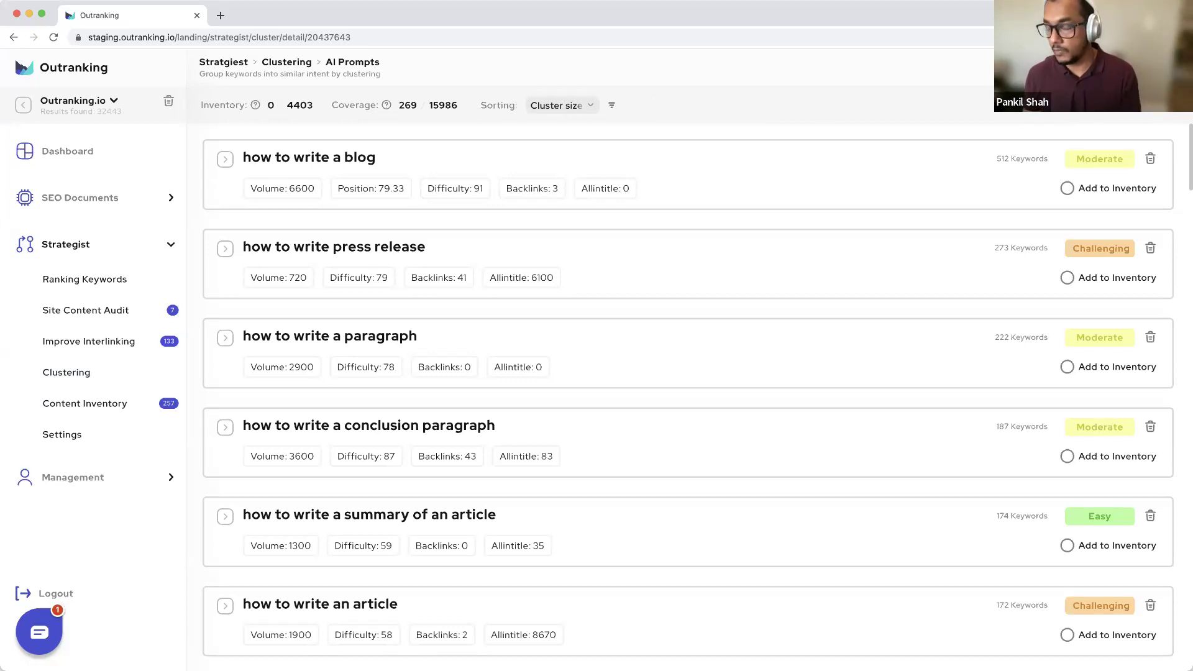
left_click(1062, 105)
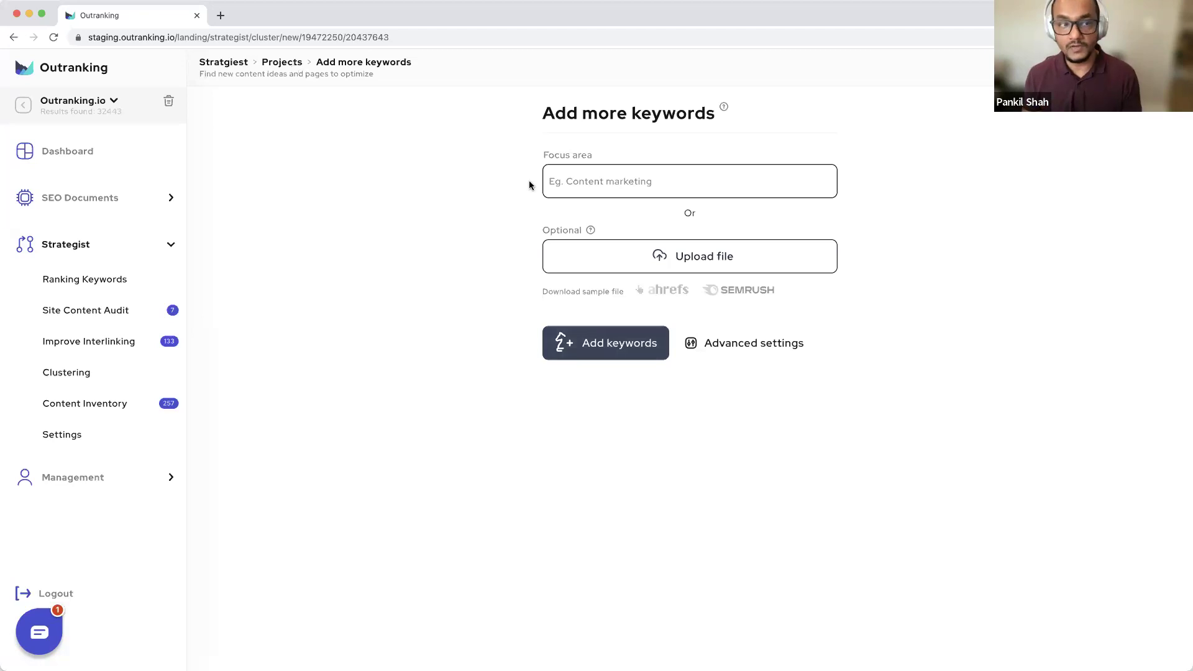
left_click(281, 62)
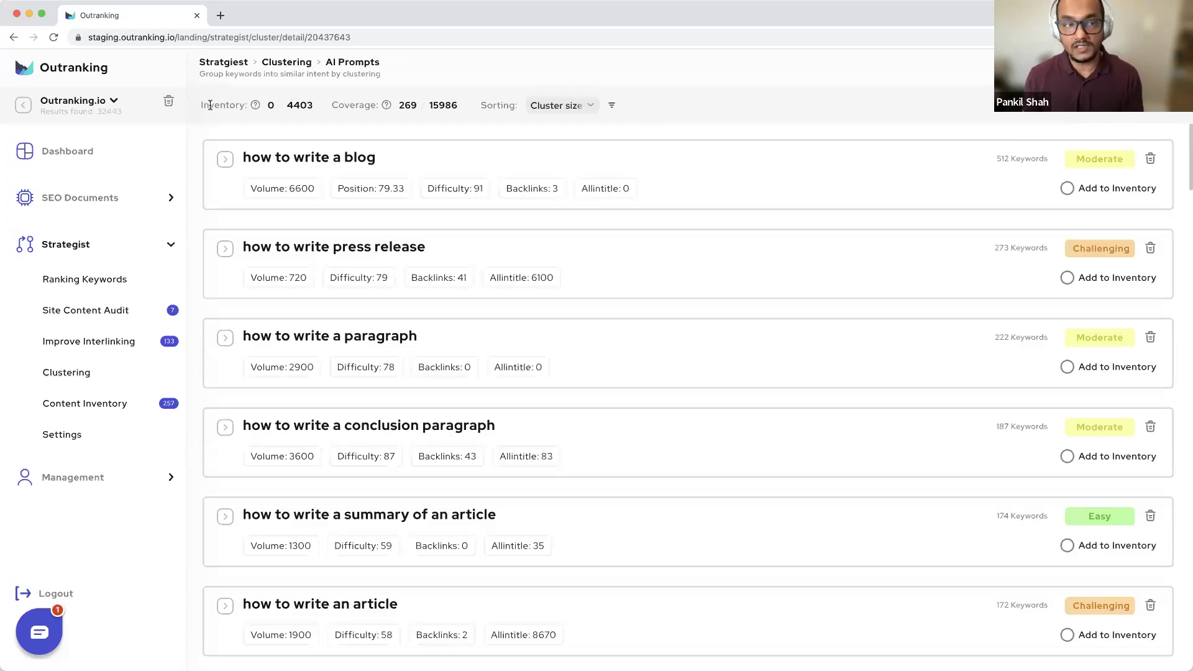
Examine the inventory and coverage figures of the AI Prompts project.
double_click(269, 105)
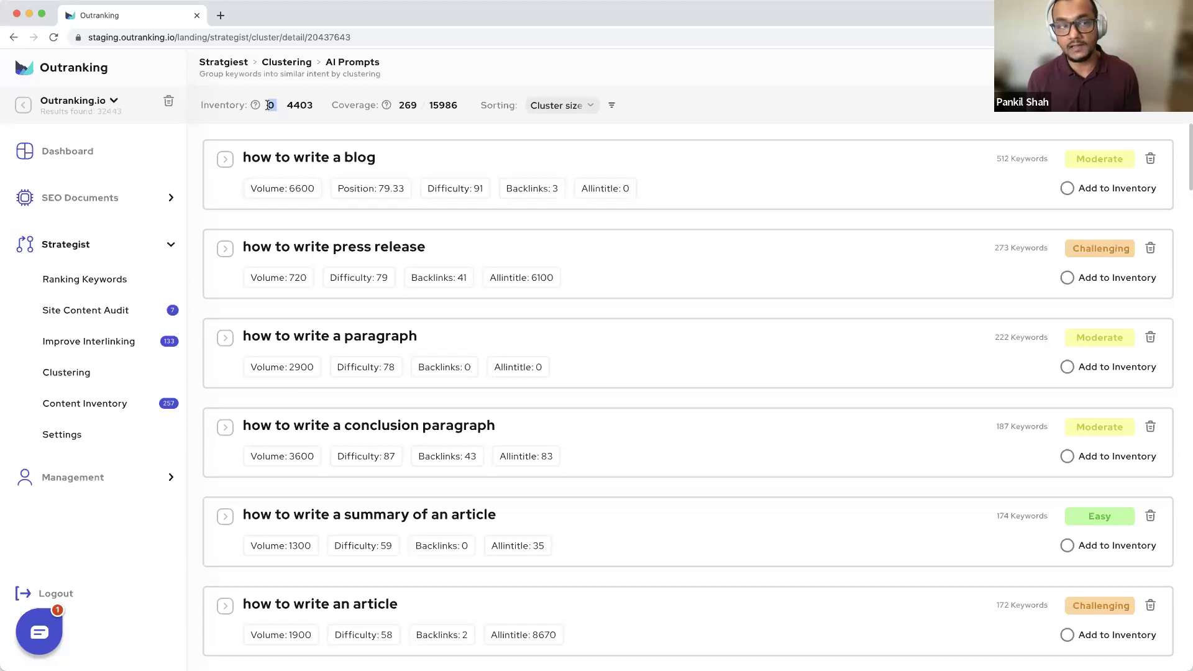
left_click(409, 106)
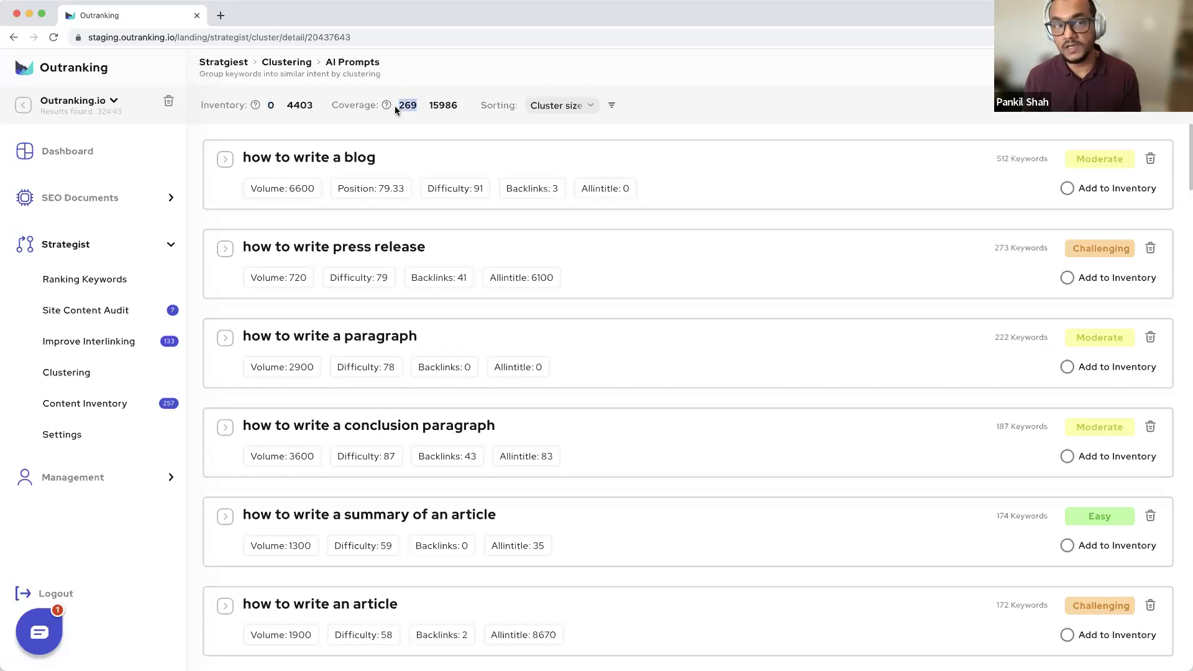
mouse_move(385, 104)
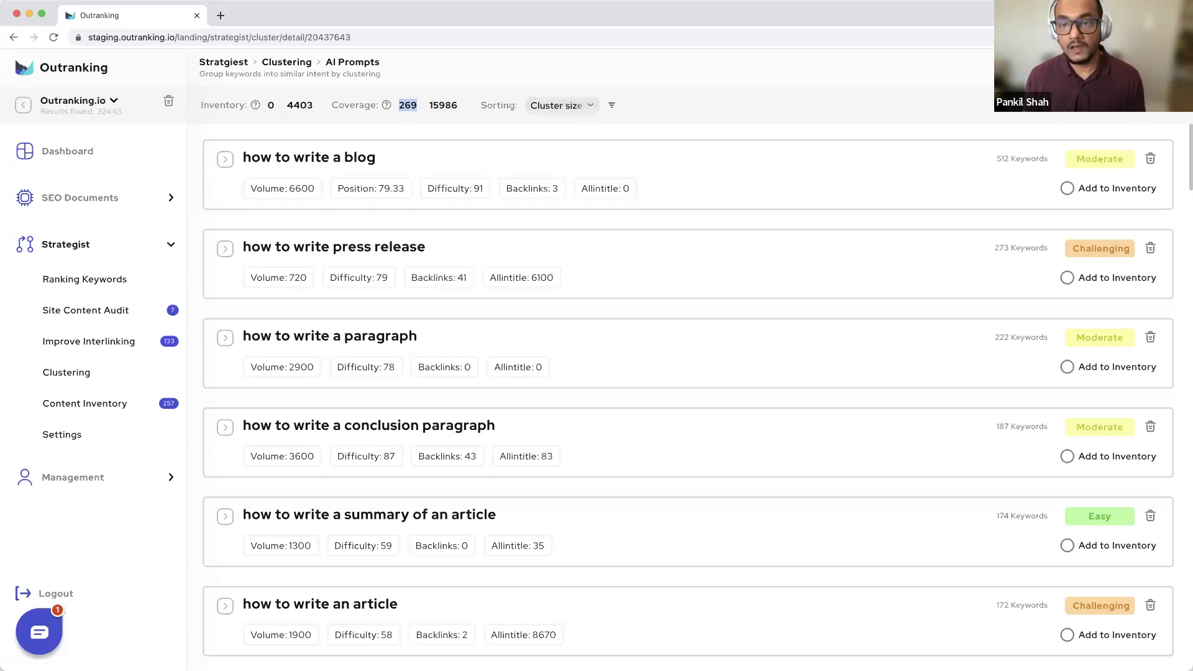
Examine the charts of top competitors' keyword coverage and average backlinks for pages ranking in positions 1–3 and 4–7.
scroll(683, 373, "up", 4)
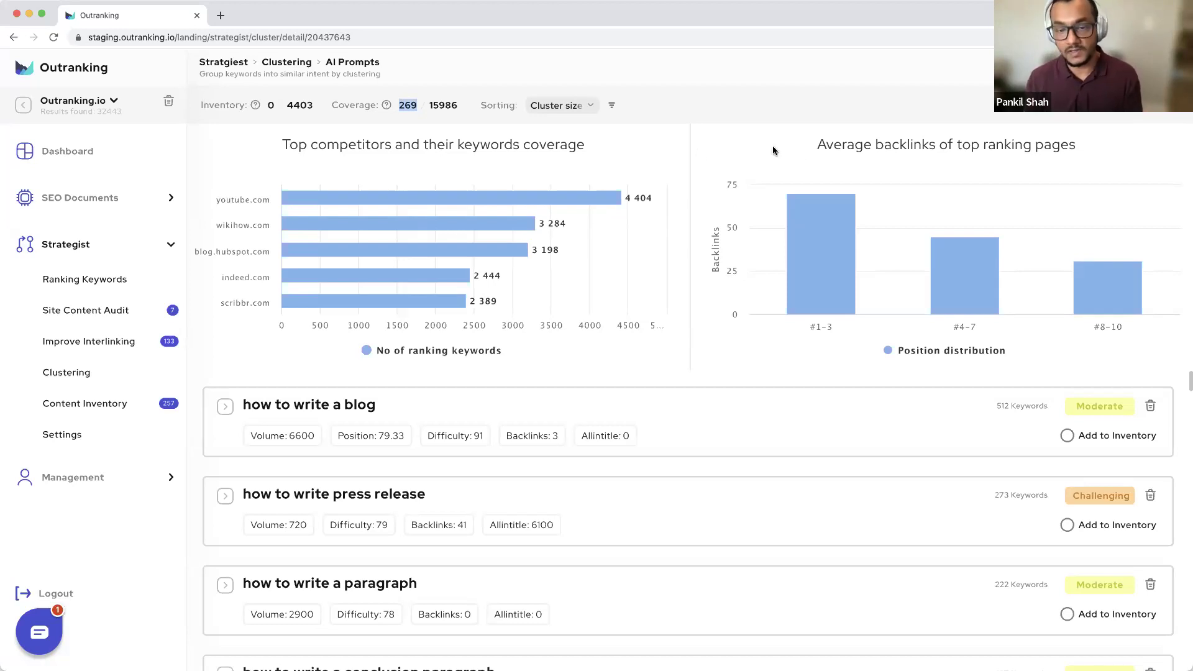
mouse_move(797, 255)
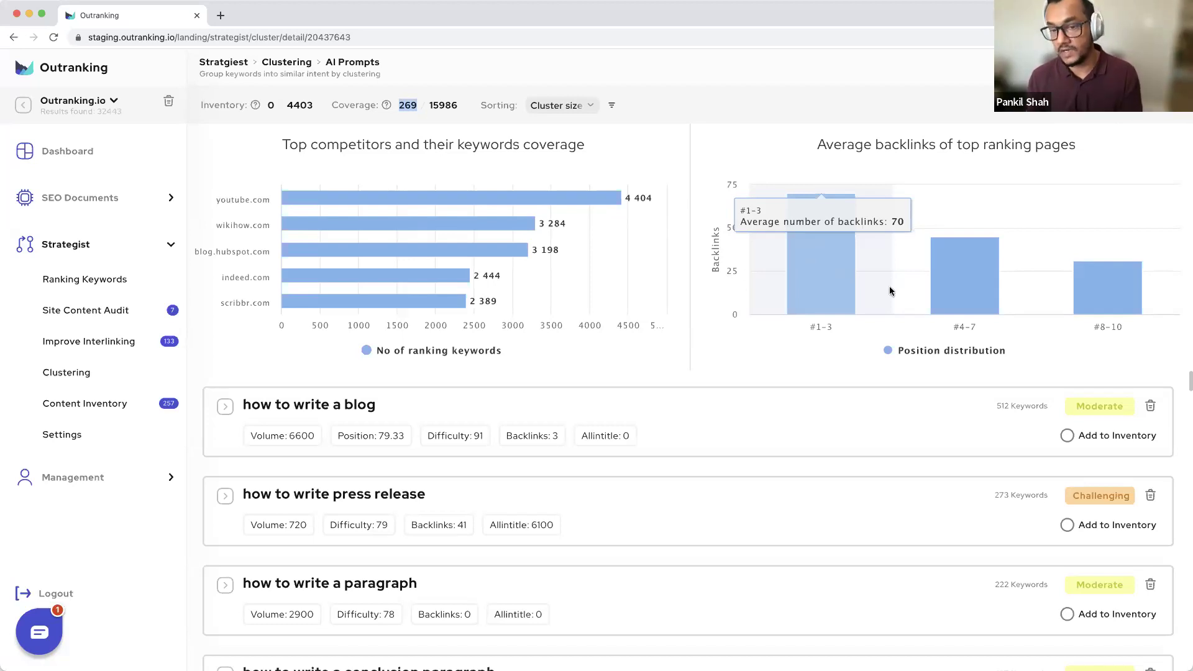
mouse_move(942, 291)
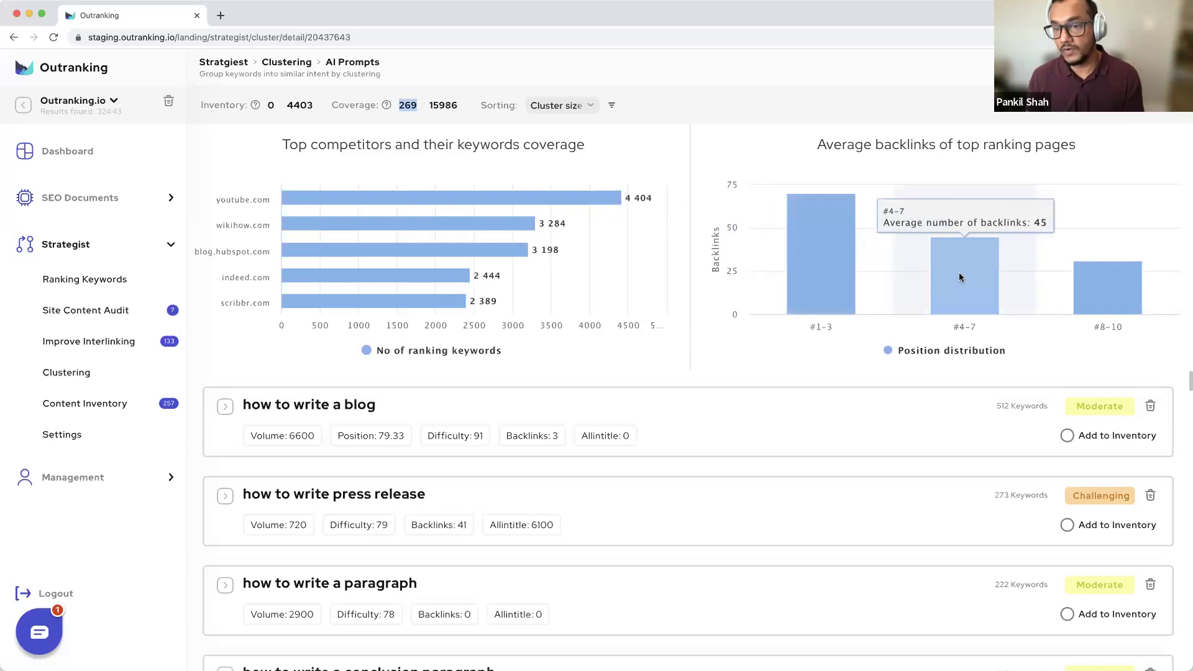
Check the average backlinks for positions 8–10 and expand the "how to write a blog" cluster to show its keywords.
mouse_move(1120, 288)
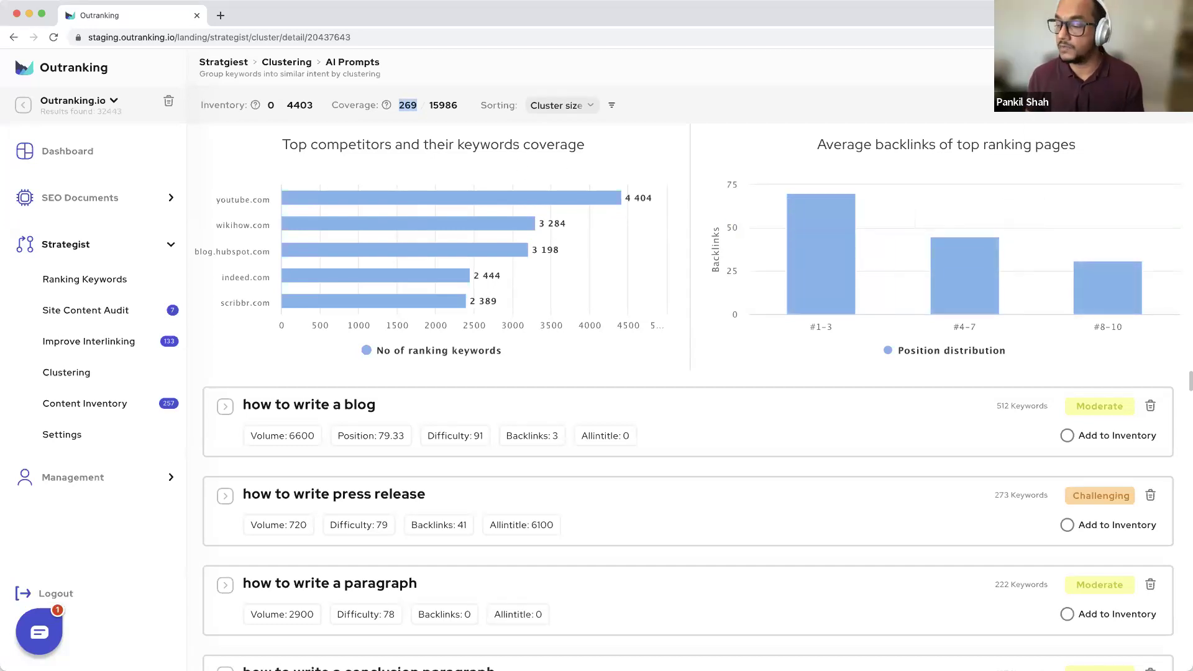
scroll(427, 176, "down", 4)
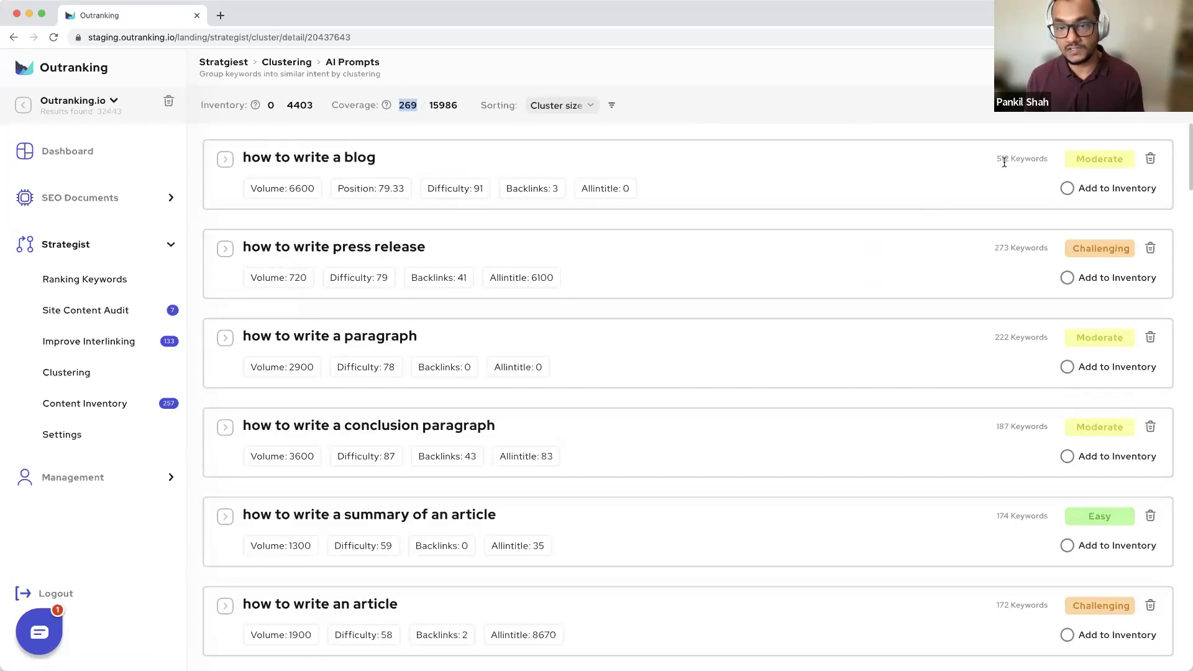
left_click(225, 162)
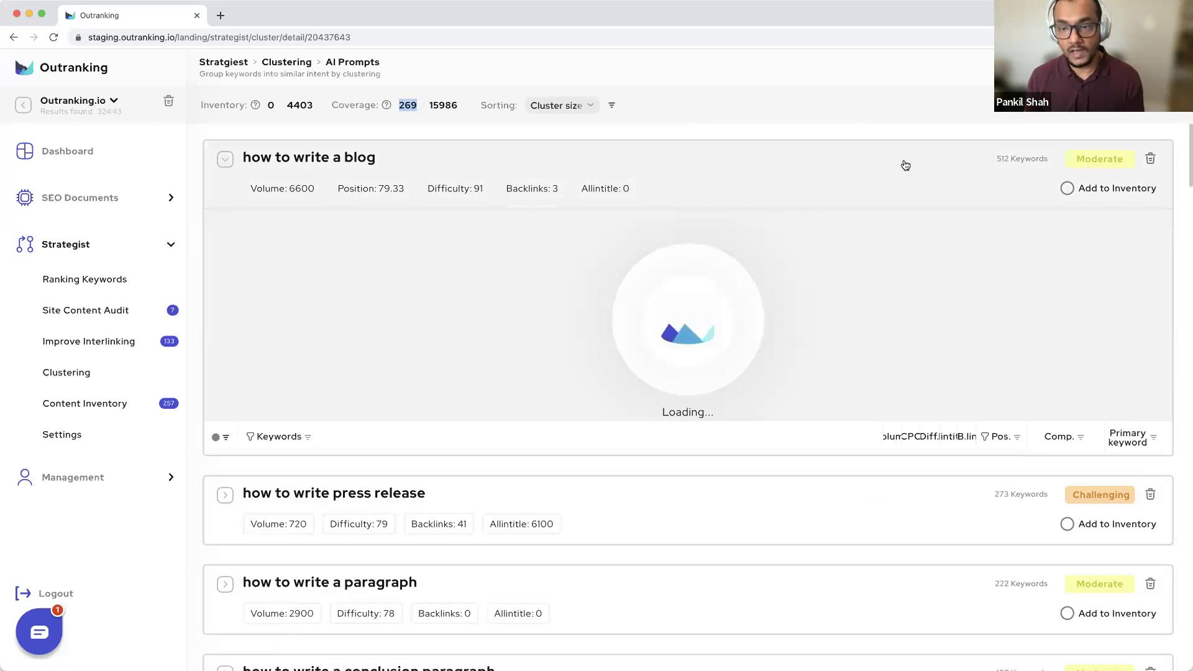
scroll(905, 165, "down", 1)
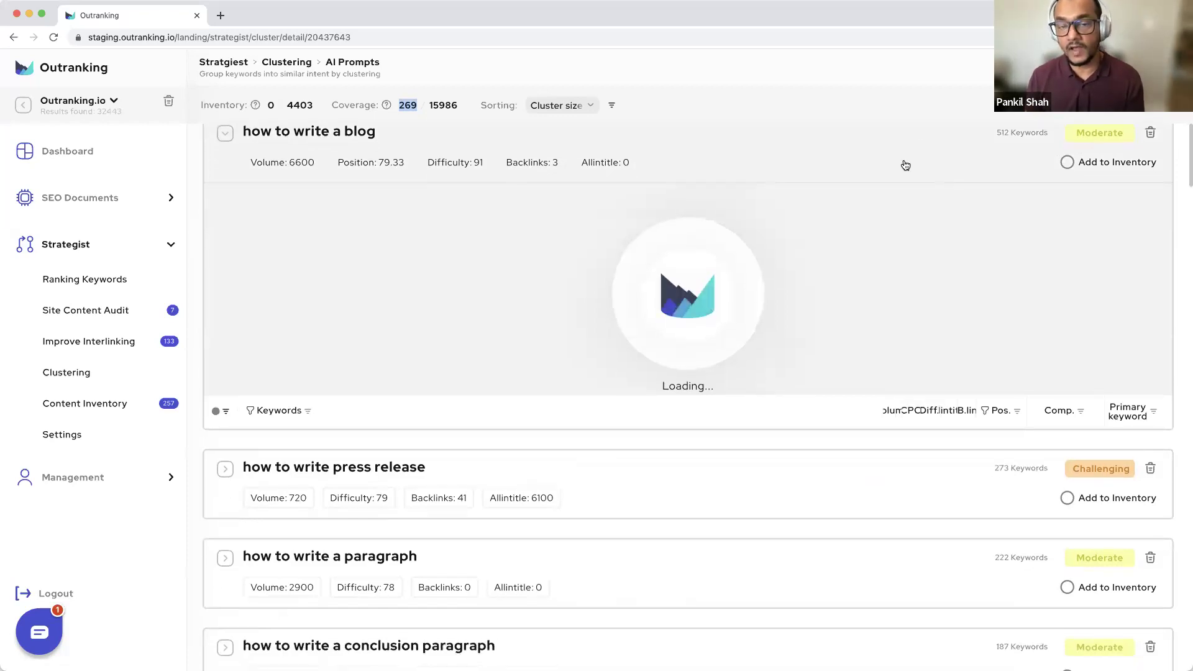
scroll(906, 165, "up", 1)
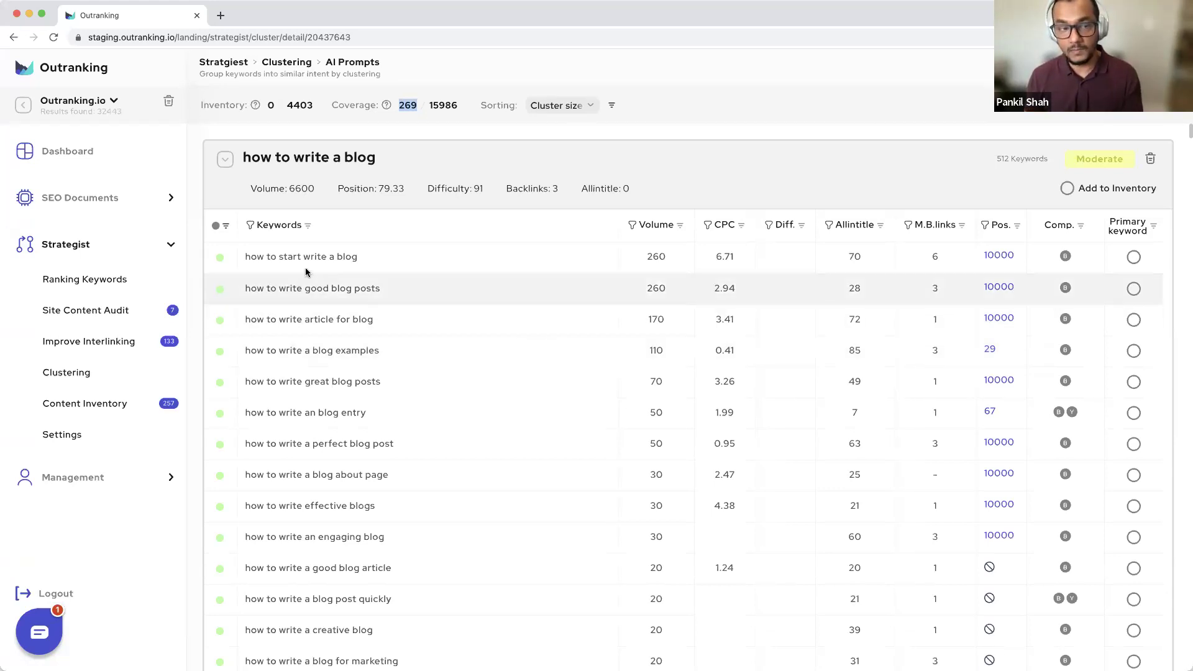
mouse_move(220, 262)
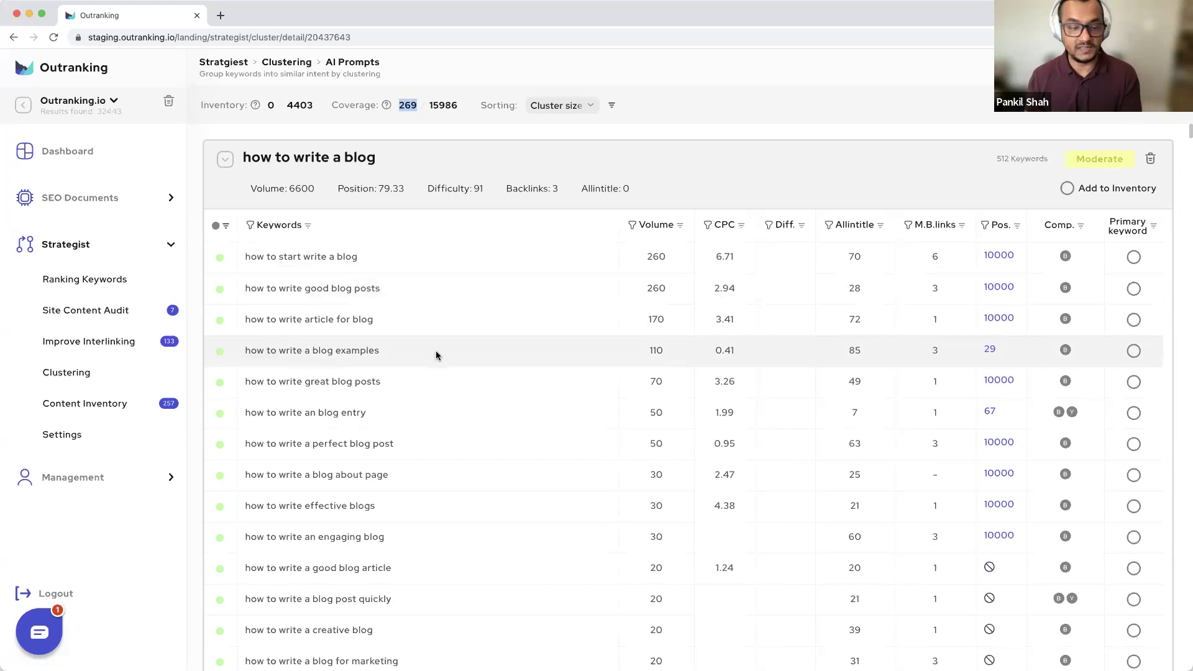
Examine the easy keywords grouped in the "how to write a blog" cluster.
scroll(419, 435, "down", 2)
scroll(421, 439, "down", 15)
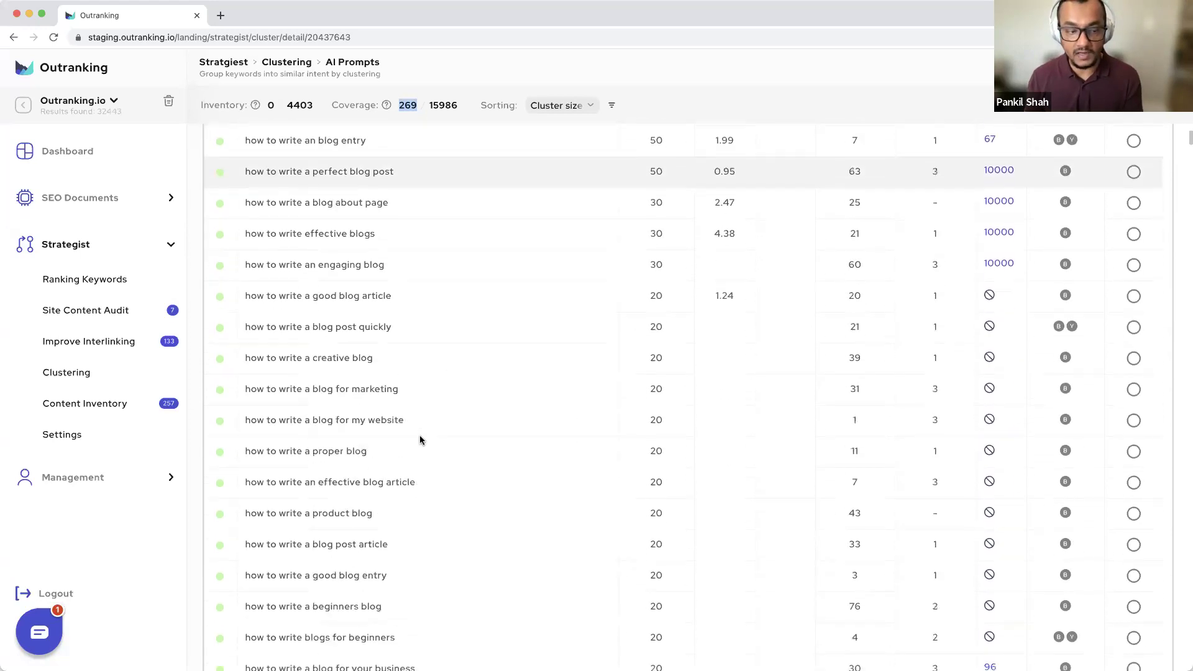
scroll(419, 440, "down", 15)
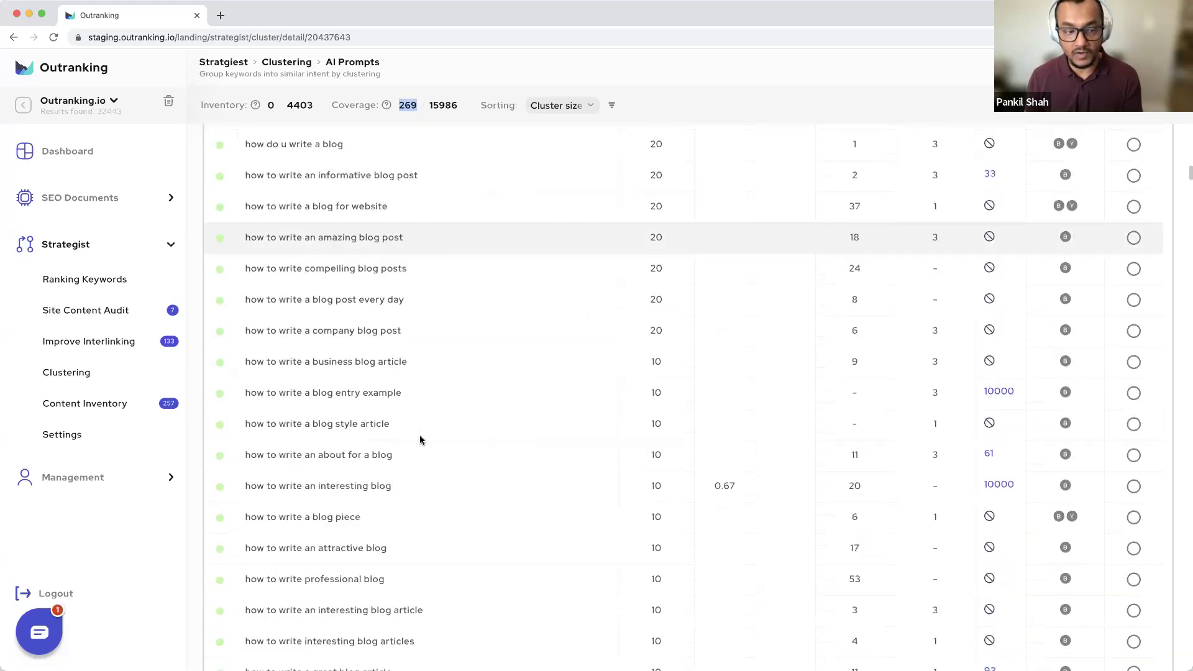
scroll(419, 439, "down", 15)
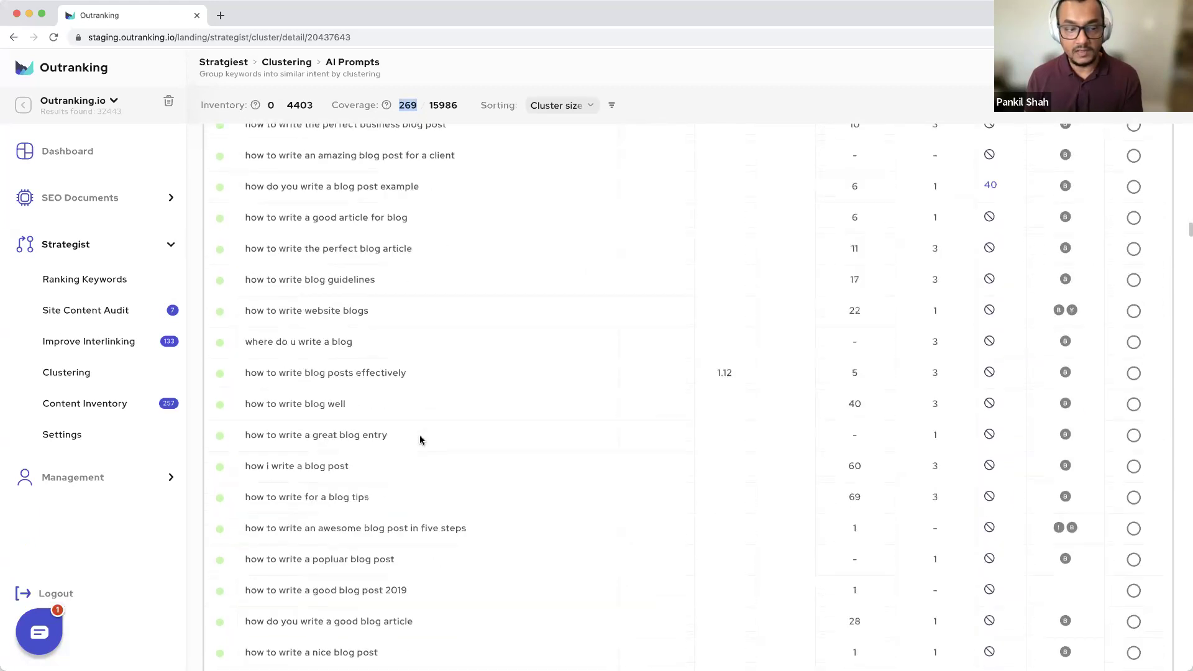
scroll(419, 440, "down", 10)
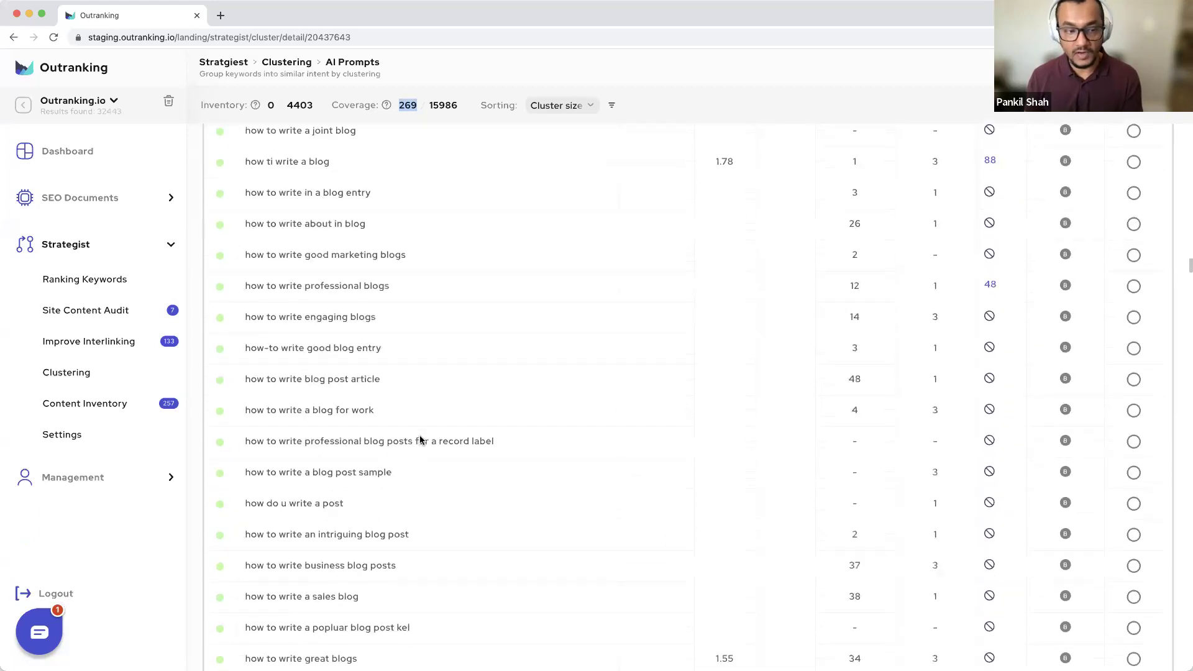
scroll(419, 440, "down", 15)
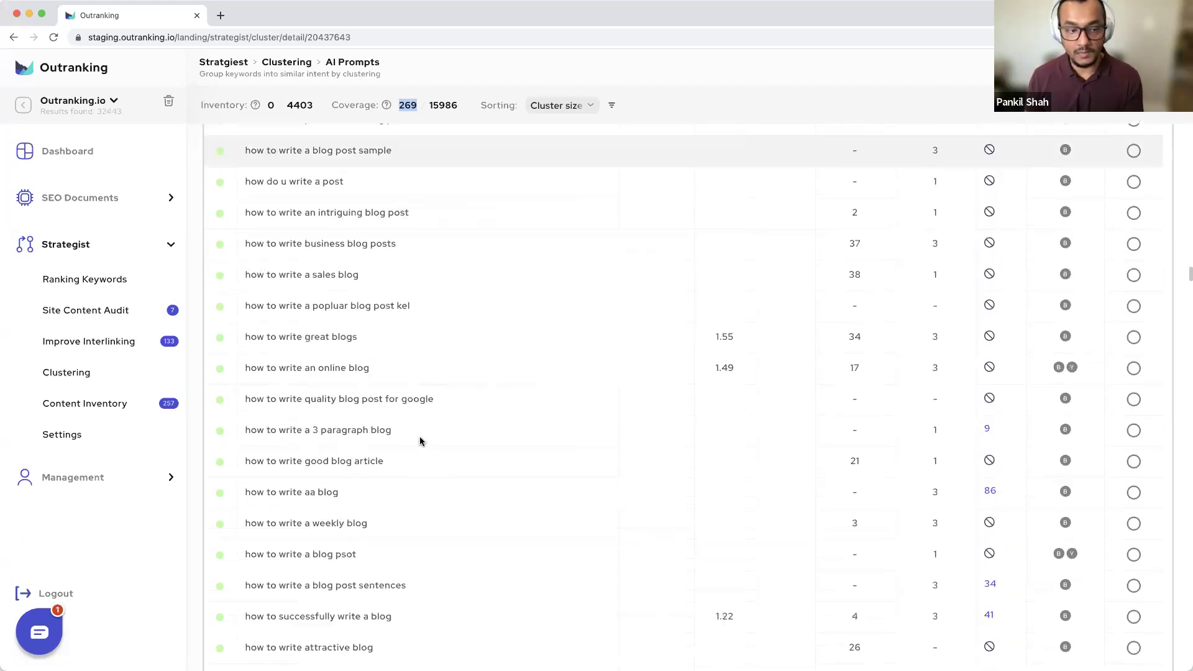
scroll(420, 441, "down", 15)
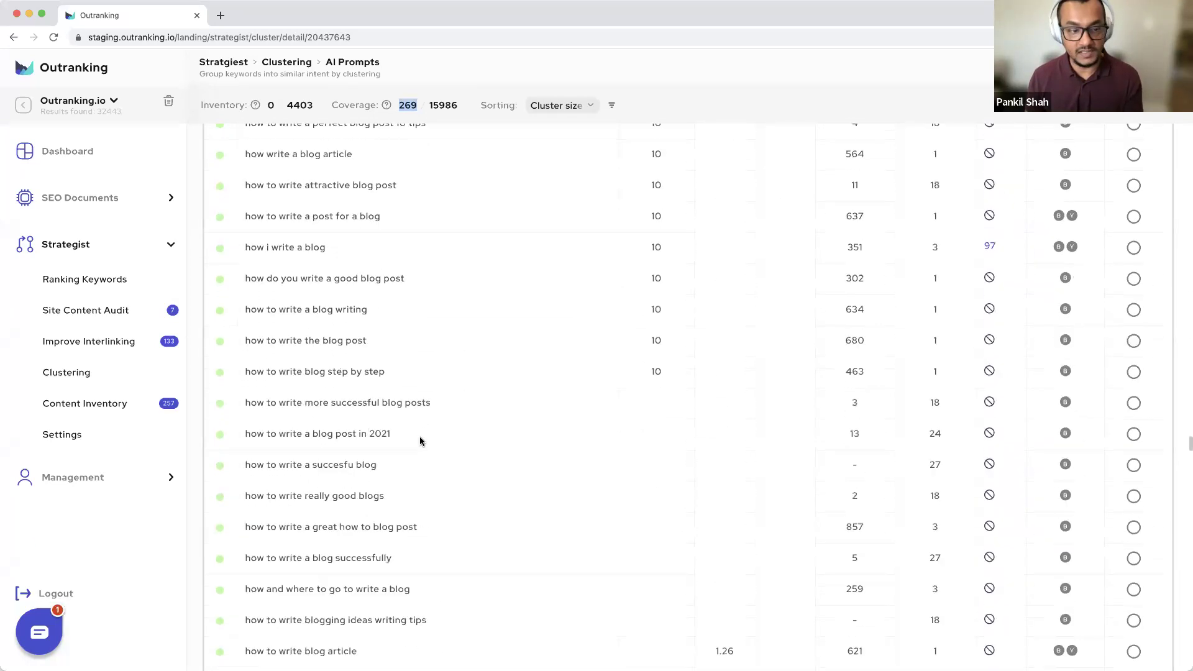
Examine the ranking positions of the cluster's moderate and challenging keywords and return to the start of its list.
scroll(420, 440, "up", 8)
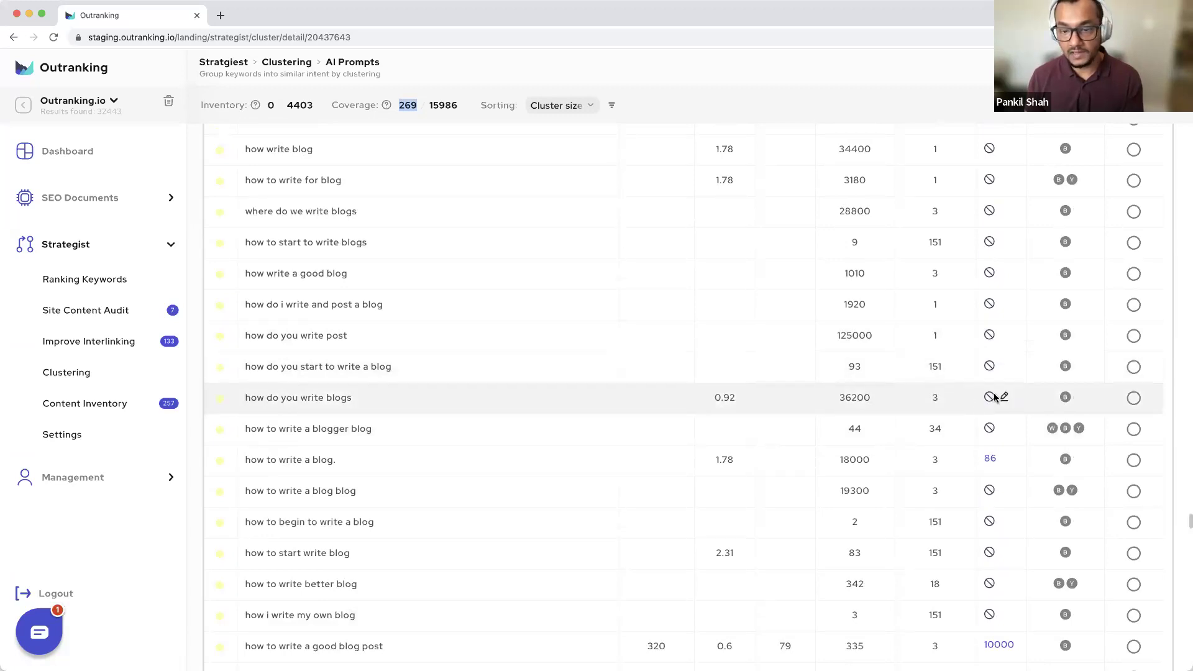
scroll(994, 396, "up", 4)
scroll(994, 396, "up", 3)
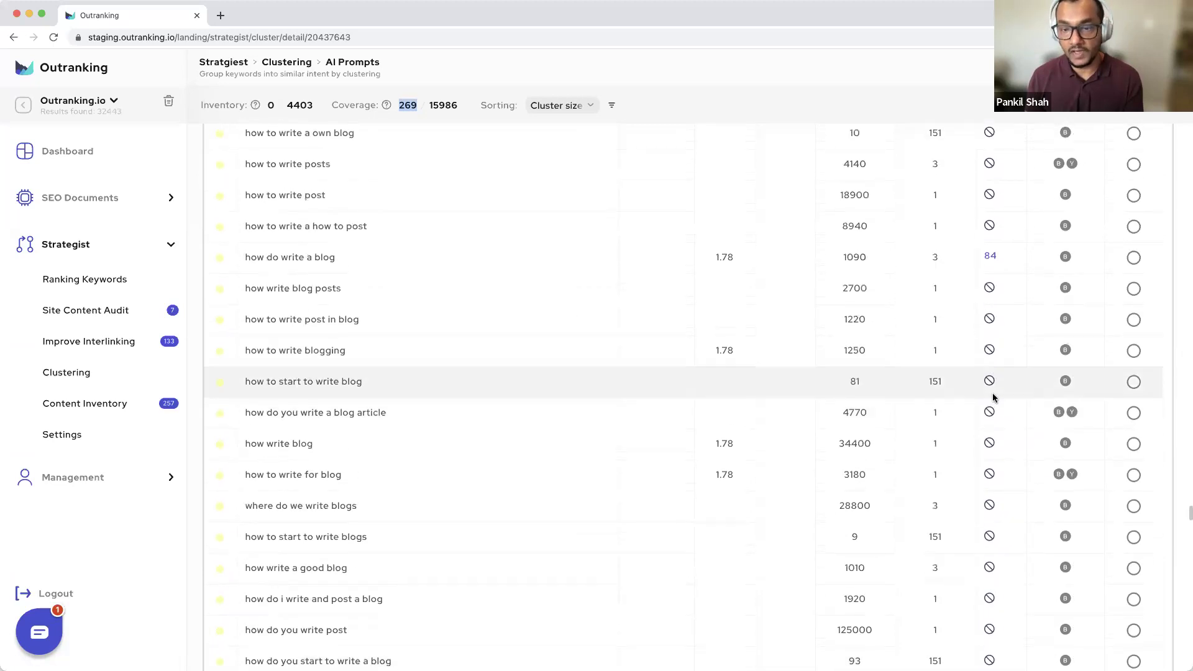
scroll(993, 398, "up", 10)
scroll(992, 398, "down", 7)
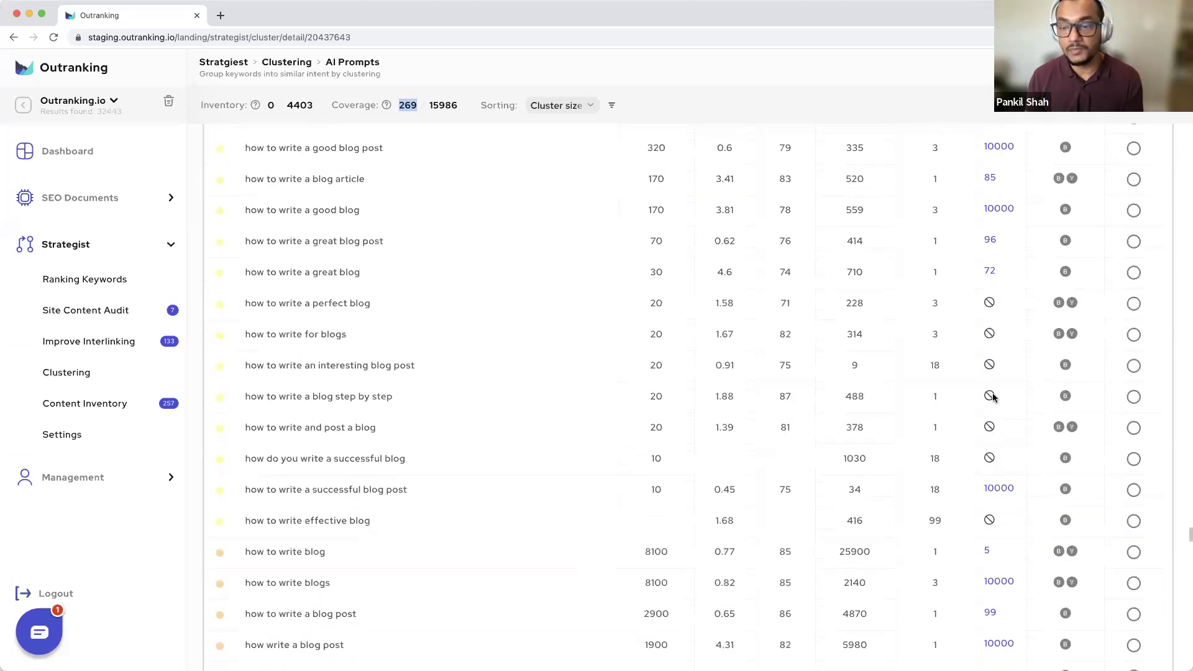
scroll(993, 398, "down", 5)
scroll(992, 398, "up", 13)
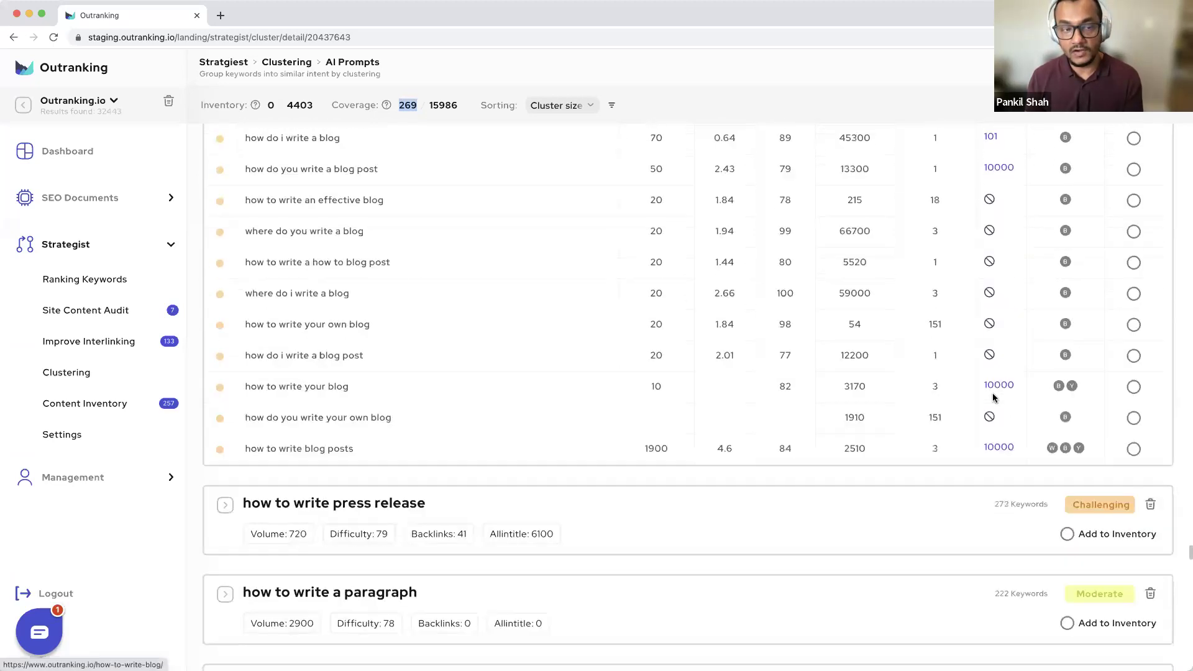
scroll(992, 397, "up", 5)
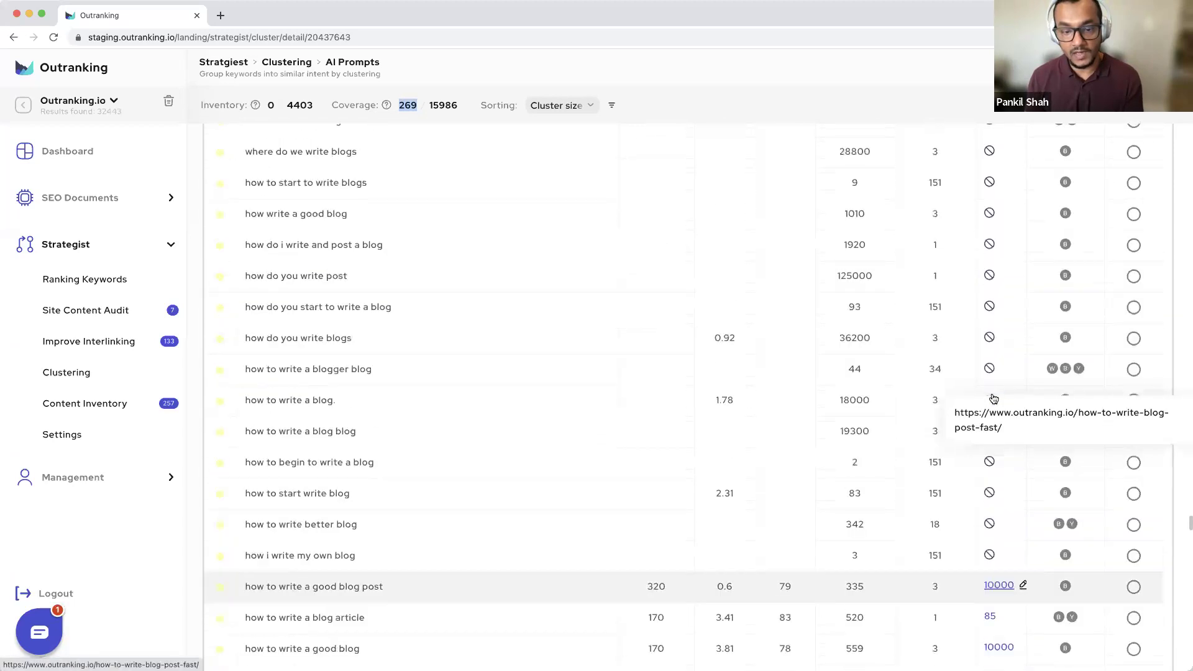
scroll(653, 410, "up", 15)
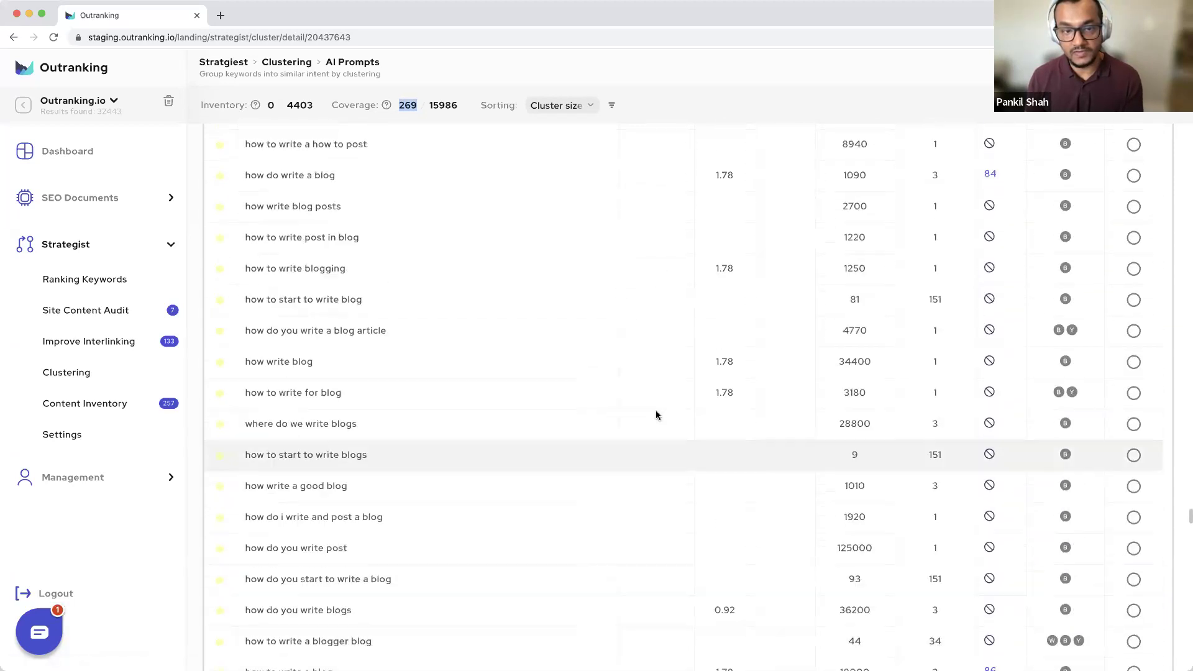
scroll(655, 415, "up", 20)
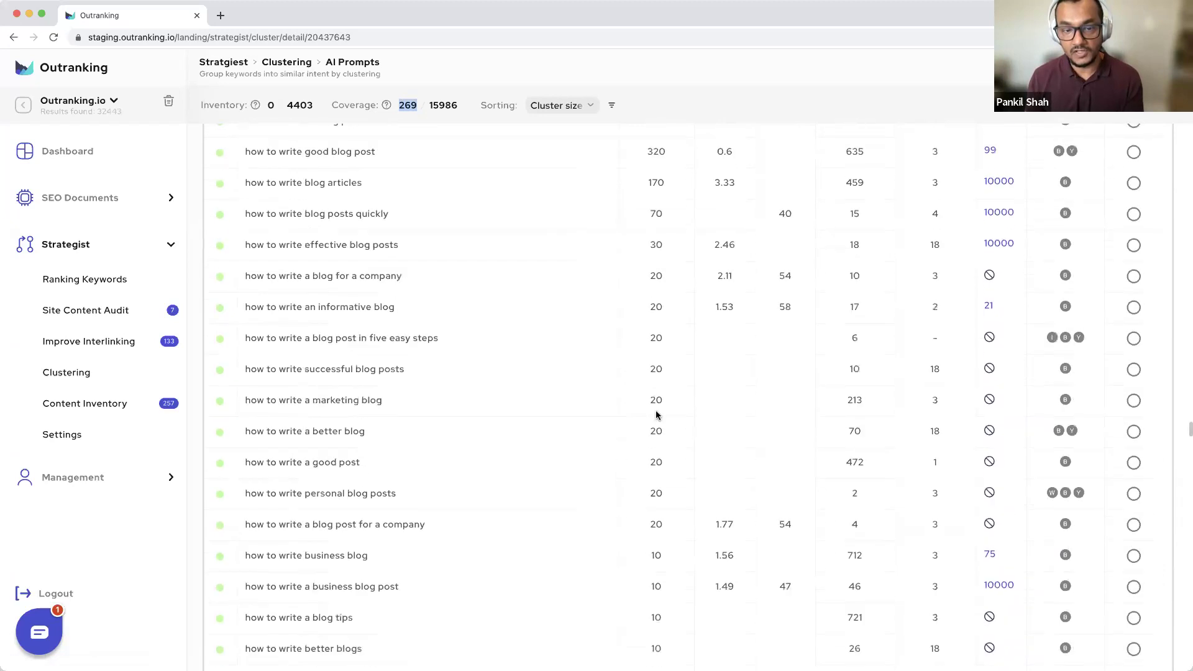
scroll(656, 415, "up", 20)
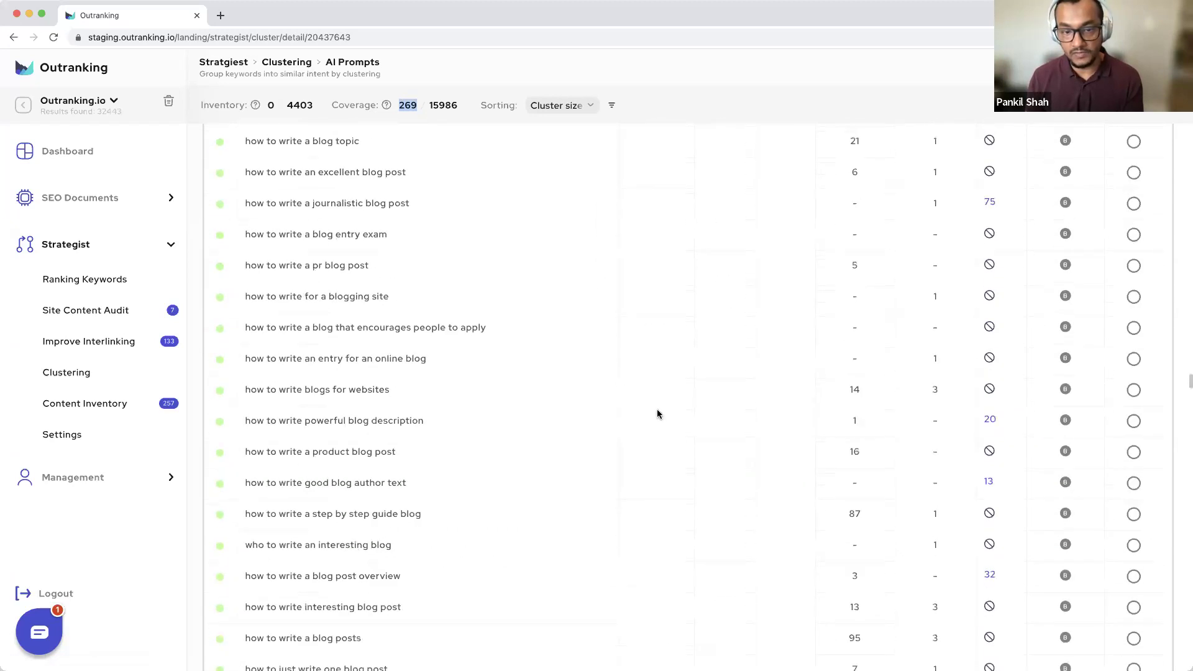
scroll(657, 413, "up", 20)
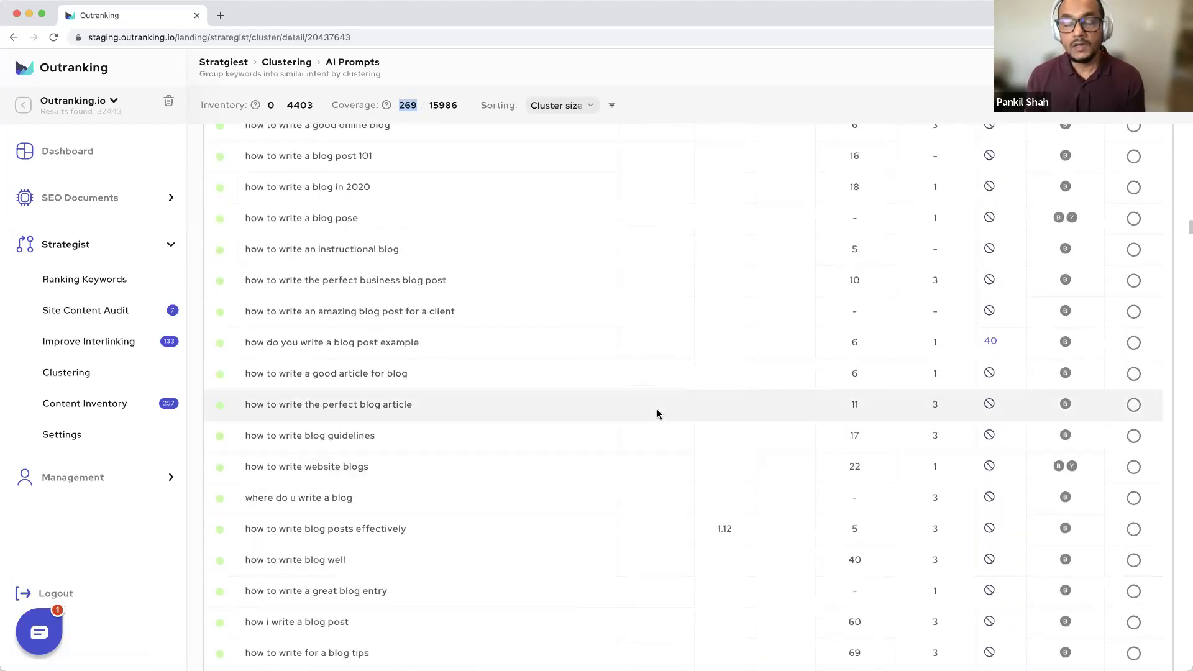
scroll(657, 413, "up", 20)
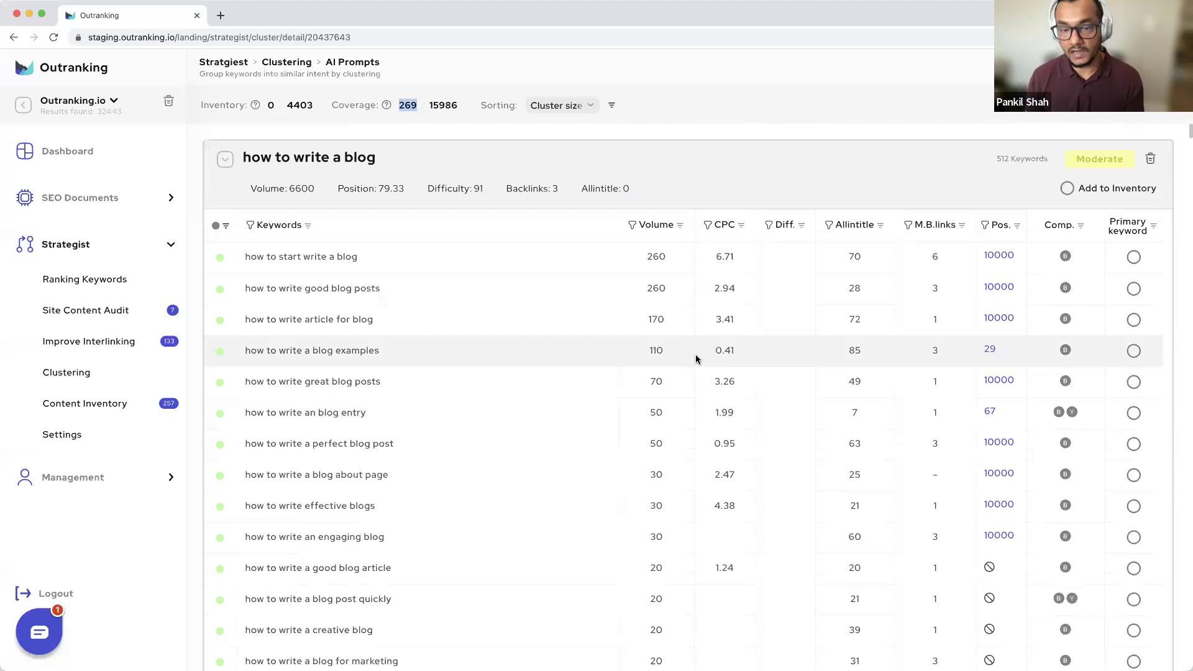
Set "how to write an blog entry" as the cluster's primary keyword, adding it to the inventory, and highlight the new cluster title.
scroll(517, 411, "down", 1)
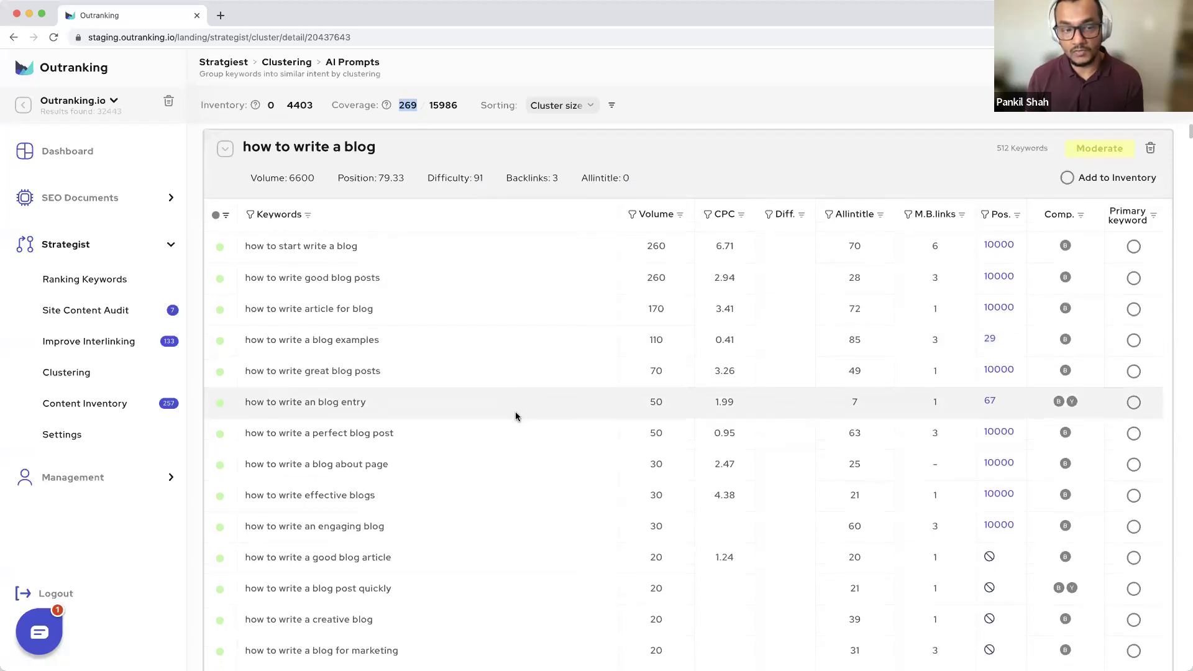
left_click(1133, 405)
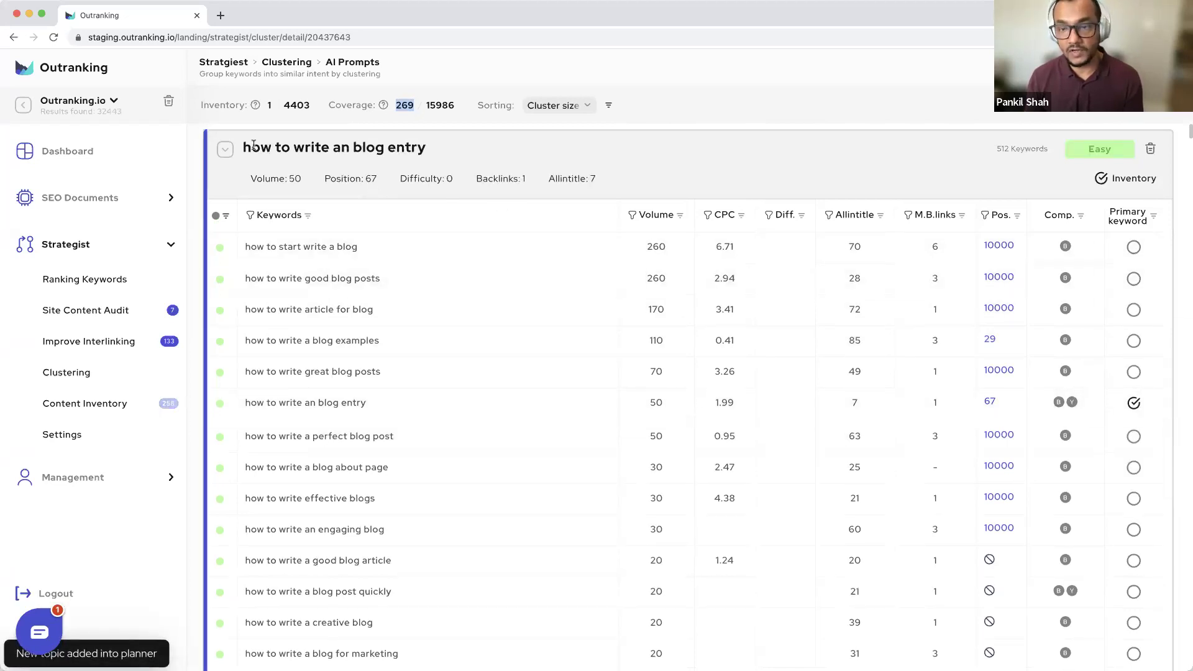
left_click_drag(994, 149, 1047, 148)
left_click_drag(427, 148, 243, 146)
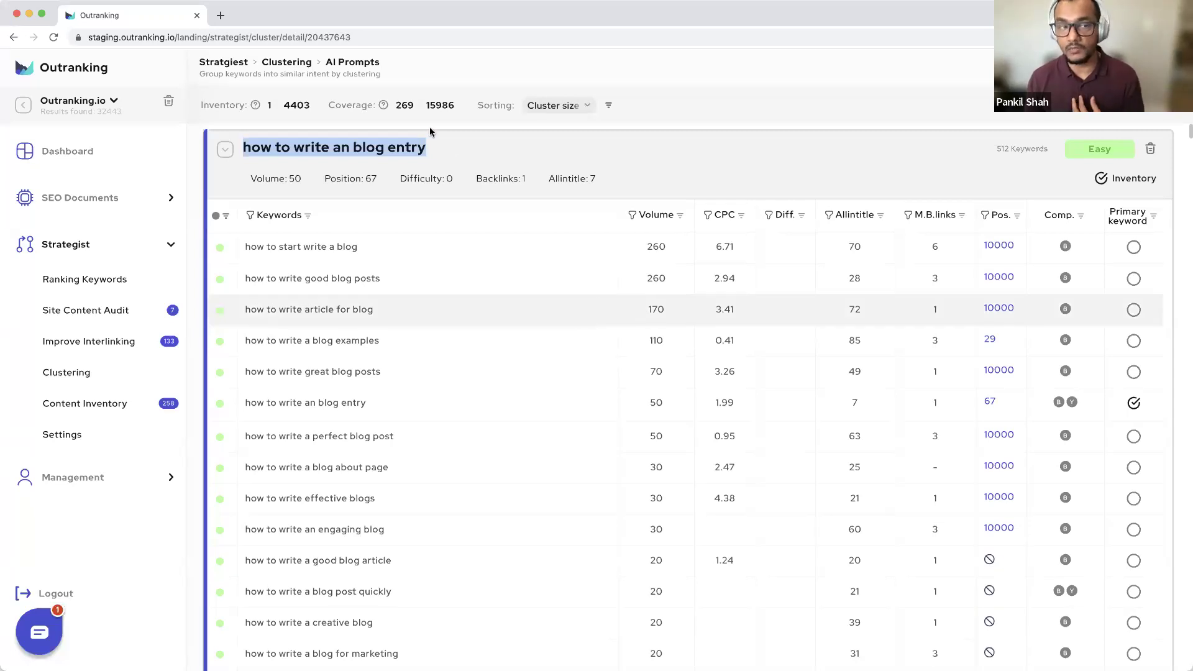
left_click_drag(447, 150, 239, 155)
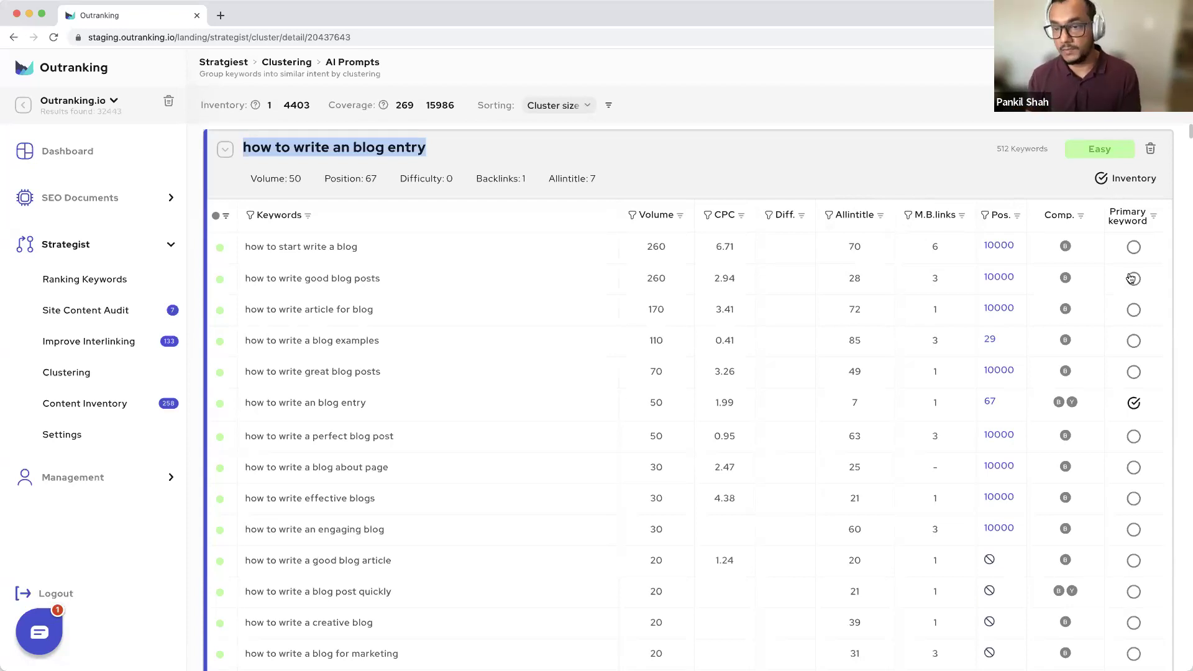
Examine the other keywords grouped under the primary keyword "how to write an blog entry".
scroll(1075, 256, "down", 3)
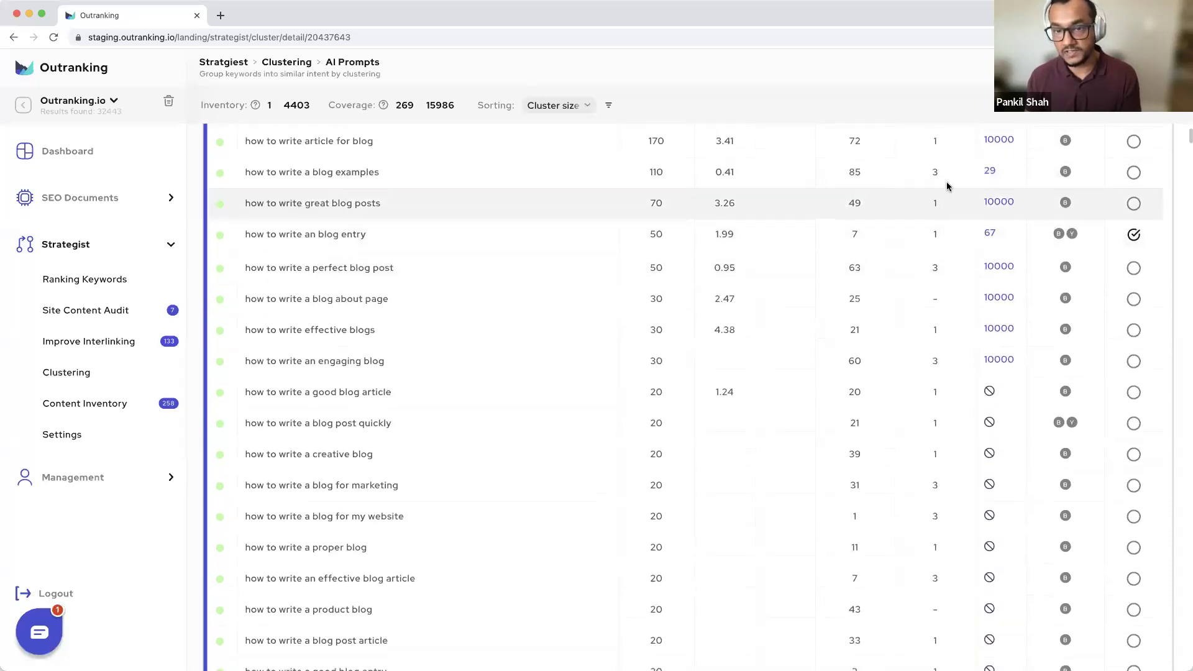
scroll(946, 185, "up", 3)
scroll(946, 186, "down", 3)
scroll(947, 185, "up", 3)
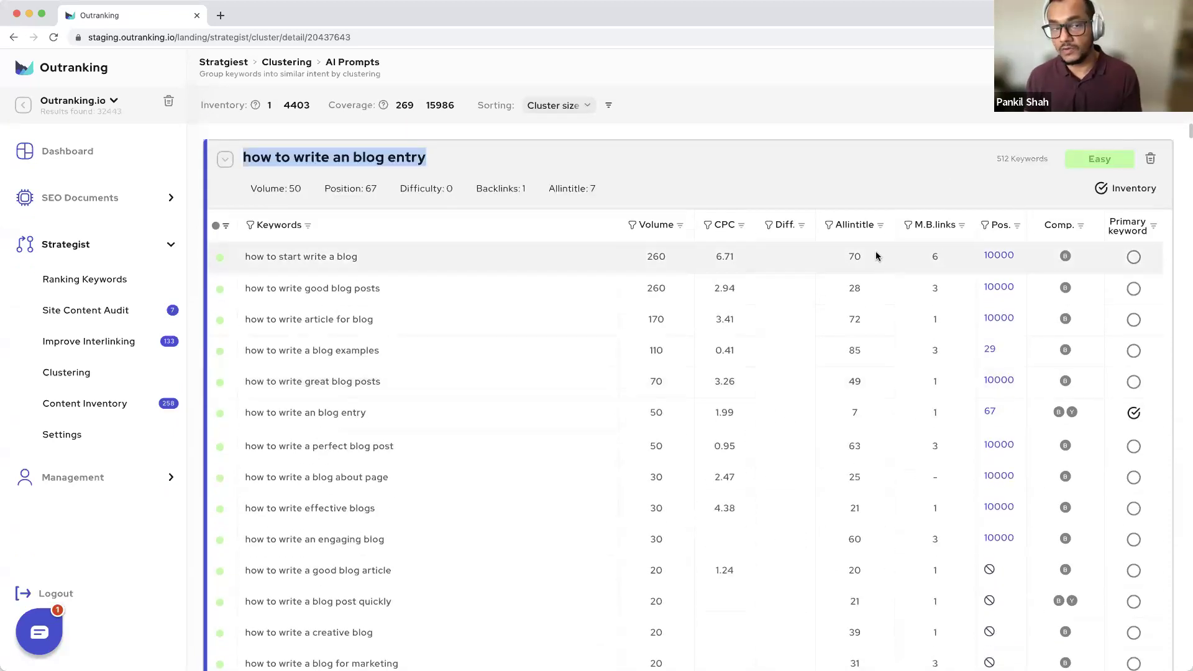
scroll(877, 261, "down", 3)
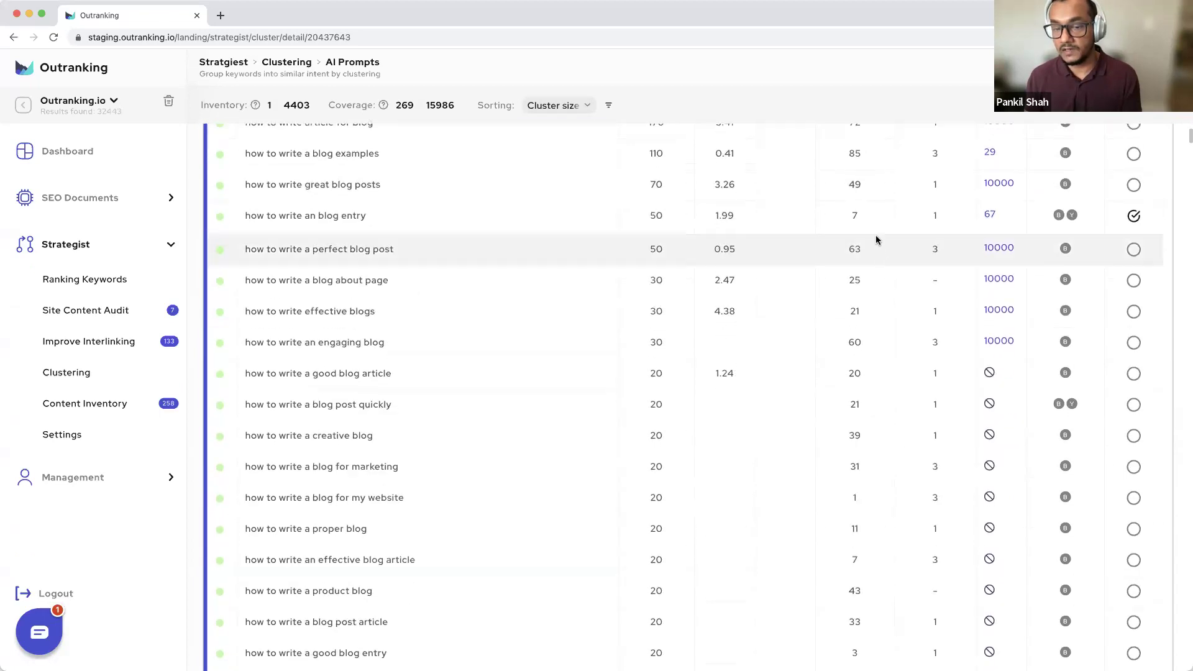
scroll(884, 323, "up", 3)
scroll(881, 304, "up", 1)
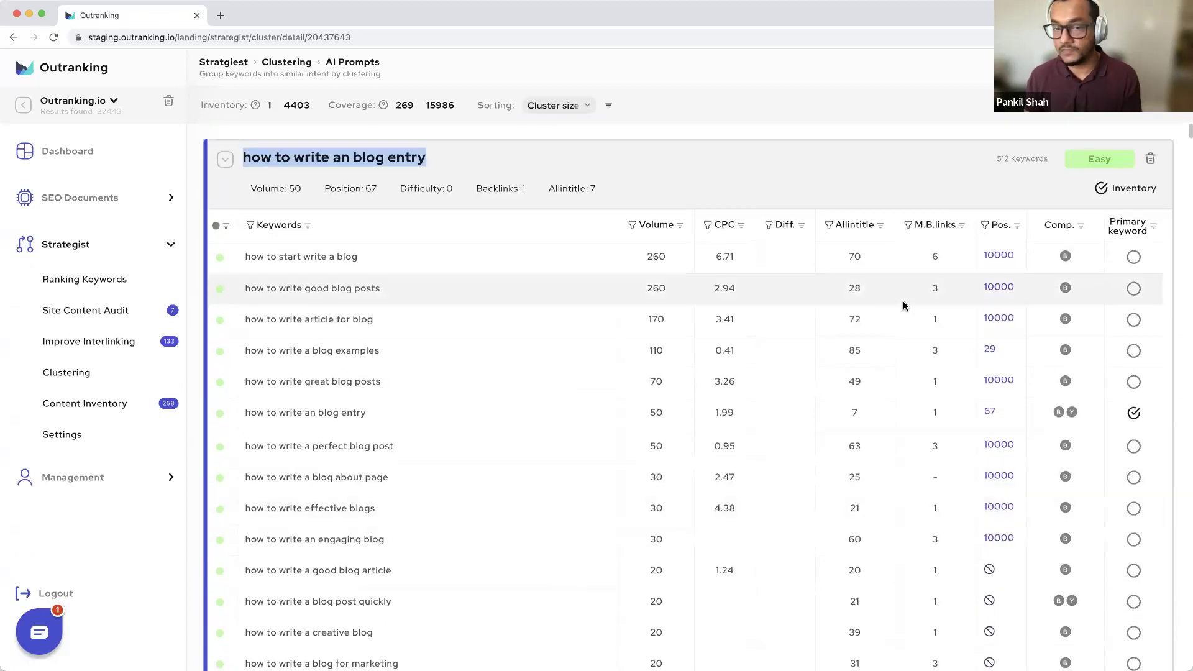
Collapse the "how to write an blog entry" cluster and briefly expand the "how to write press release" cluster.
left_click(226, 160)
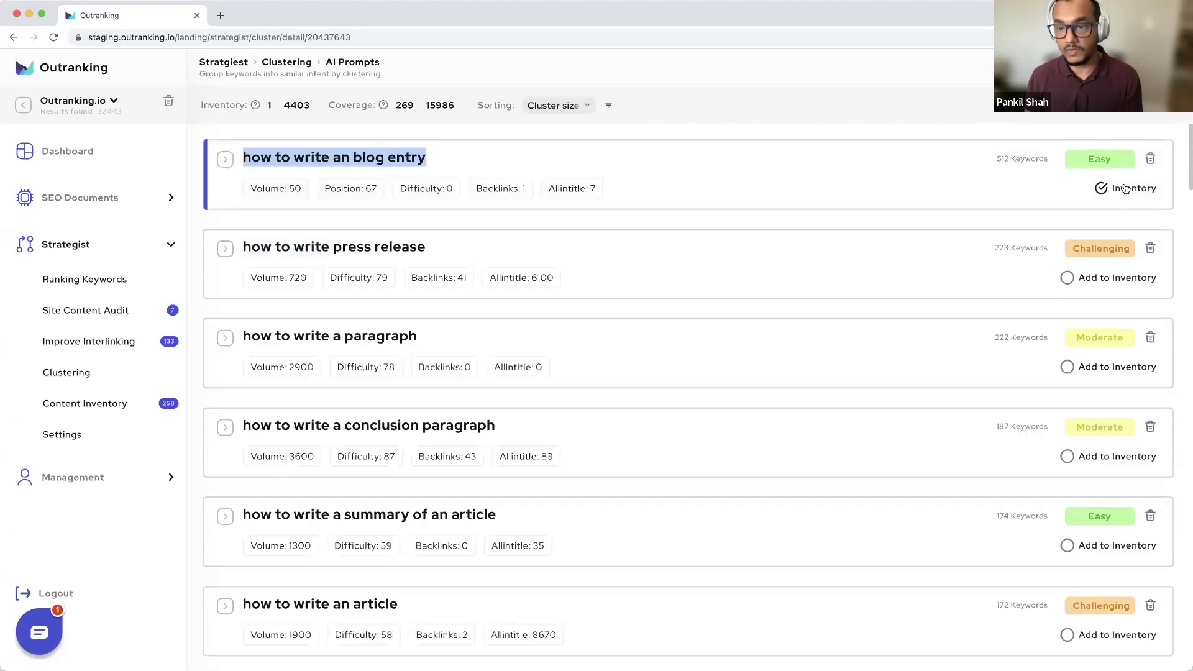
left_click(225, 250)
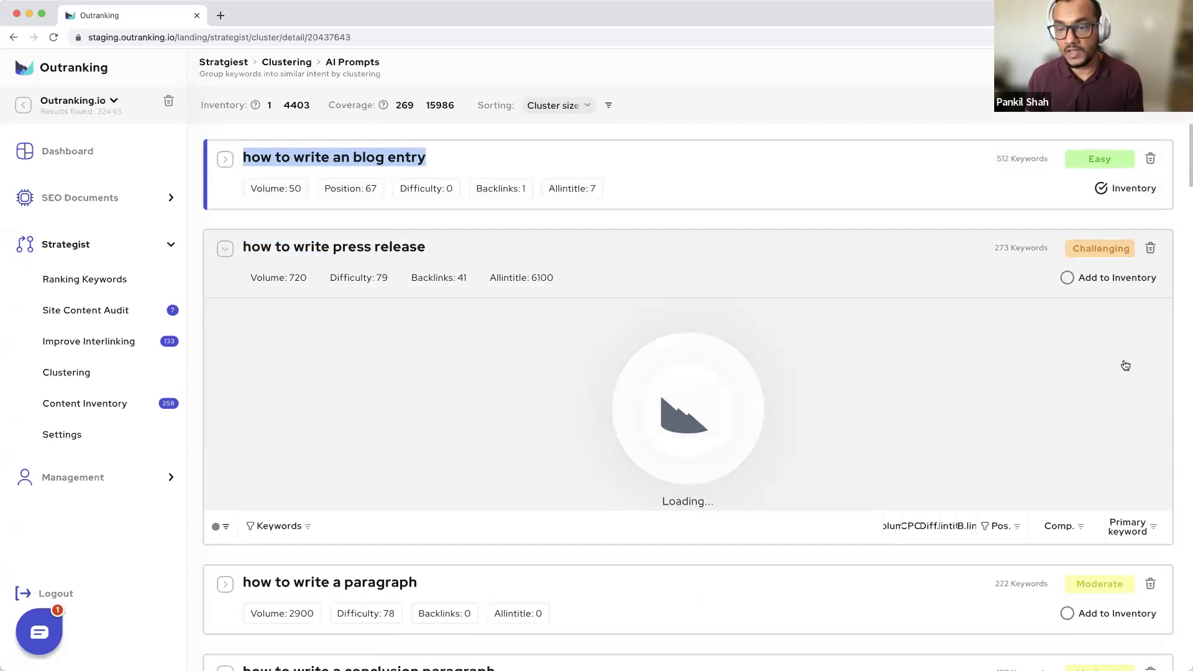
left_click(225, 250)
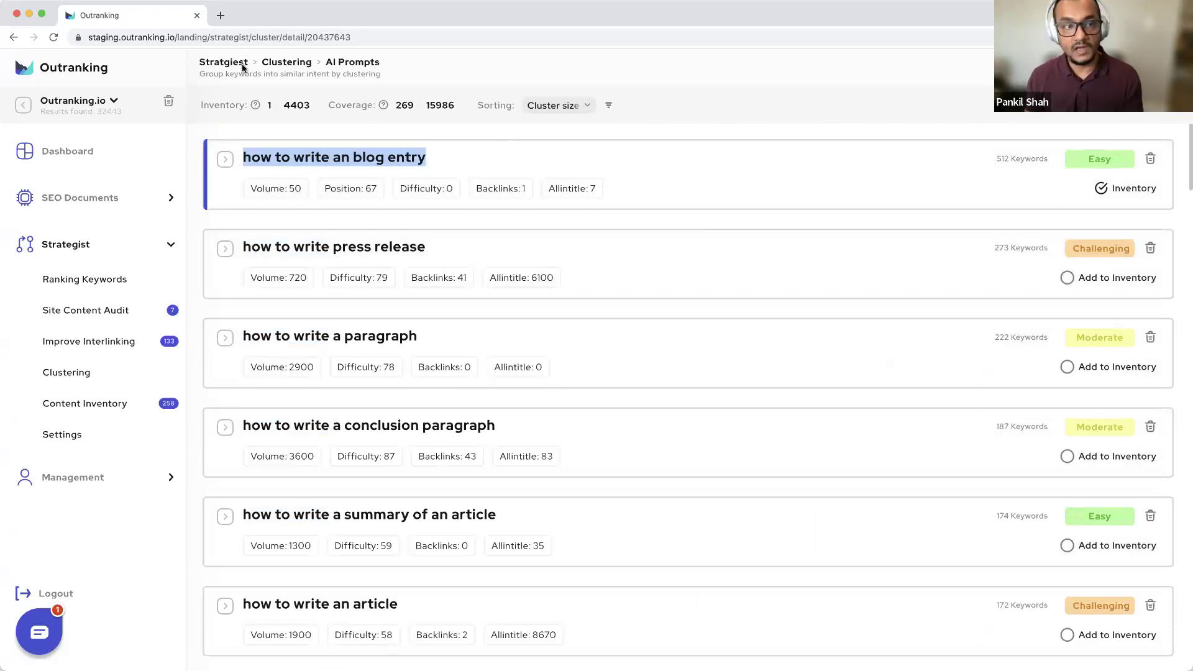
Copy the project name AI Prompts and open the Strategist's content inventory.
left_click_drag(324, 62, 398, 68)
key("super+c")
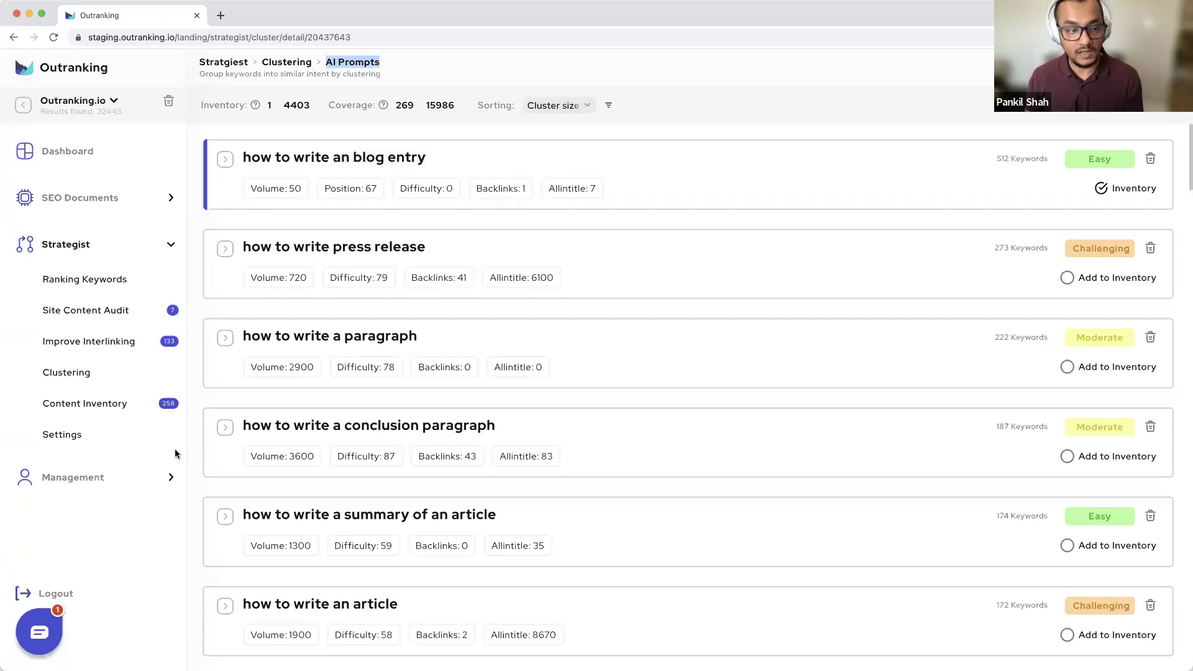
left_click(83, 405)
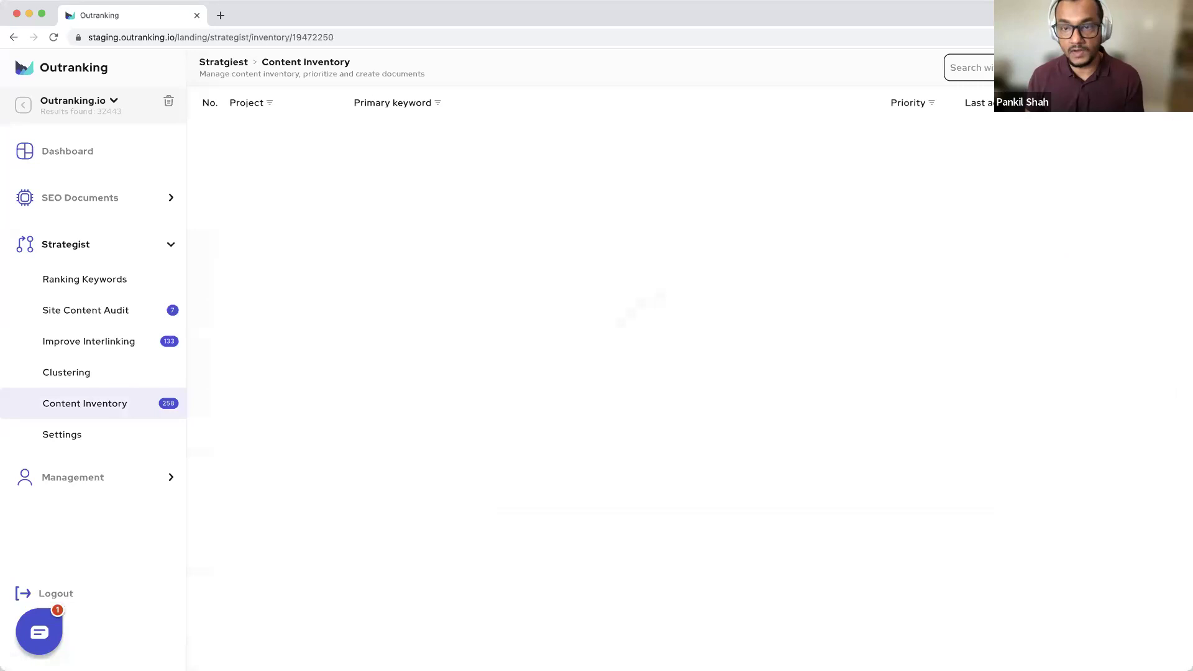
Search the content inventory for AI Prompts and create a document for the primary keyword "how to write an blog entry".
left_click(986, 66)
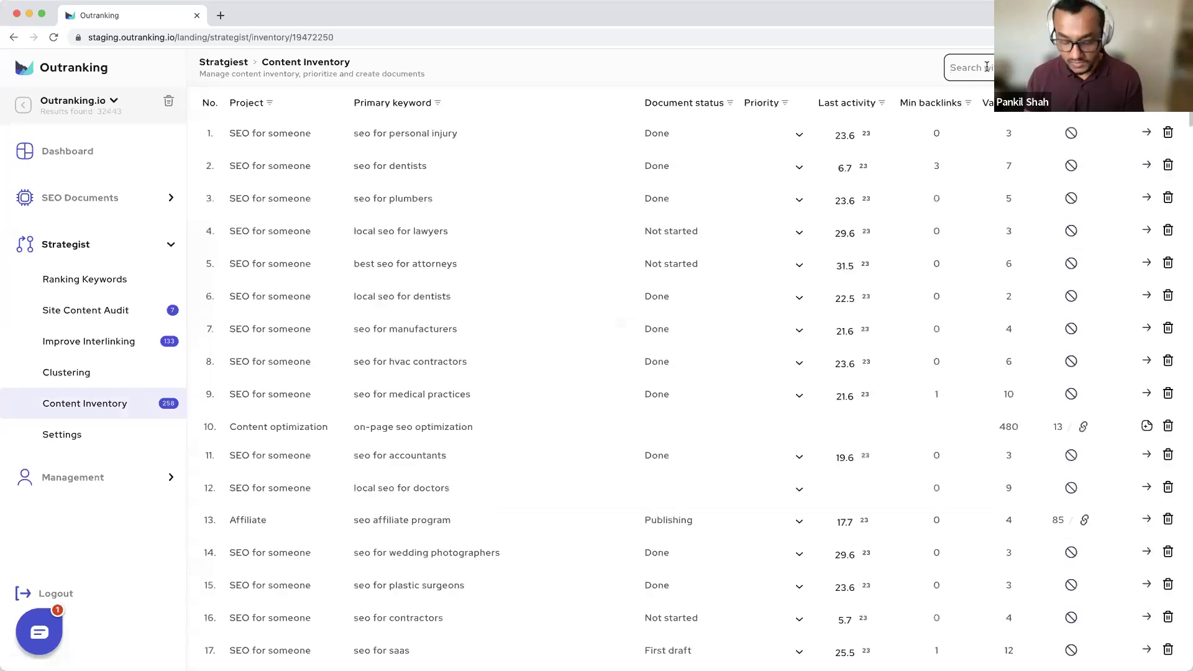
key("super+v")
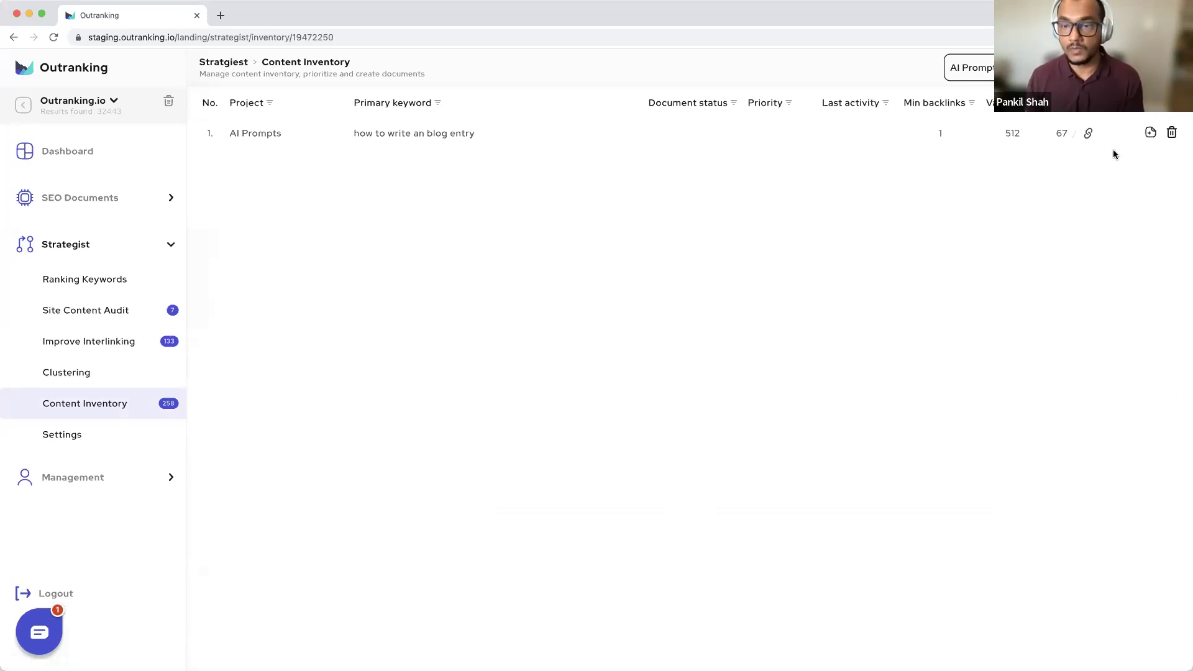
mouse_move(1060, 135)
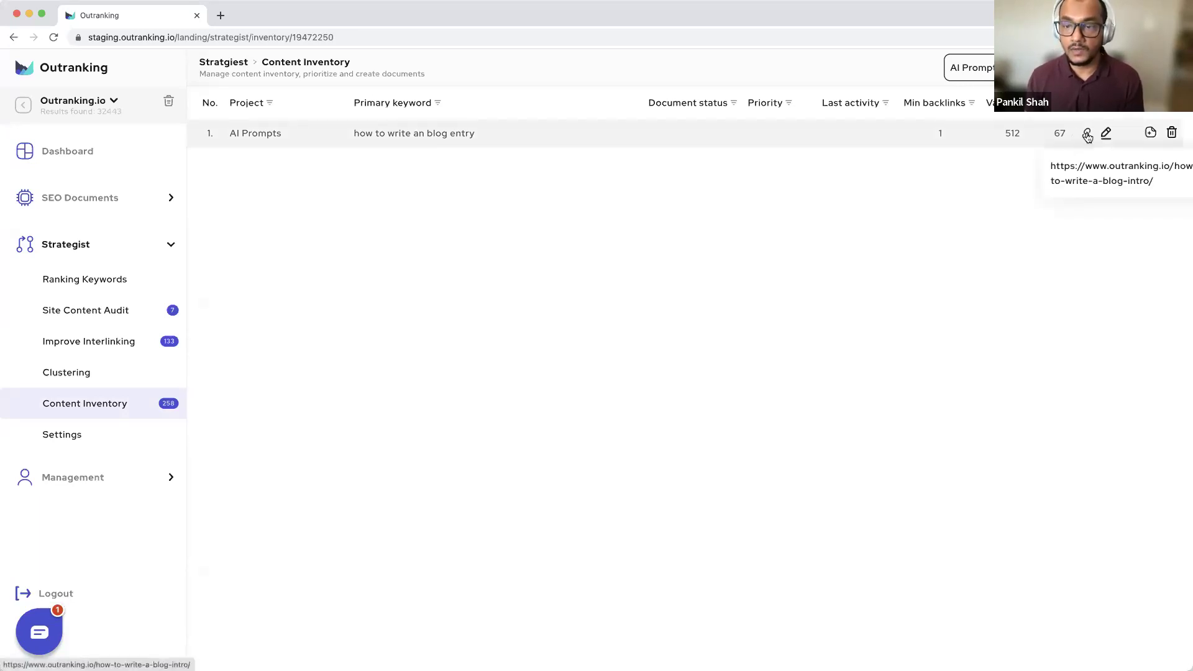
left_click(1150, 132)
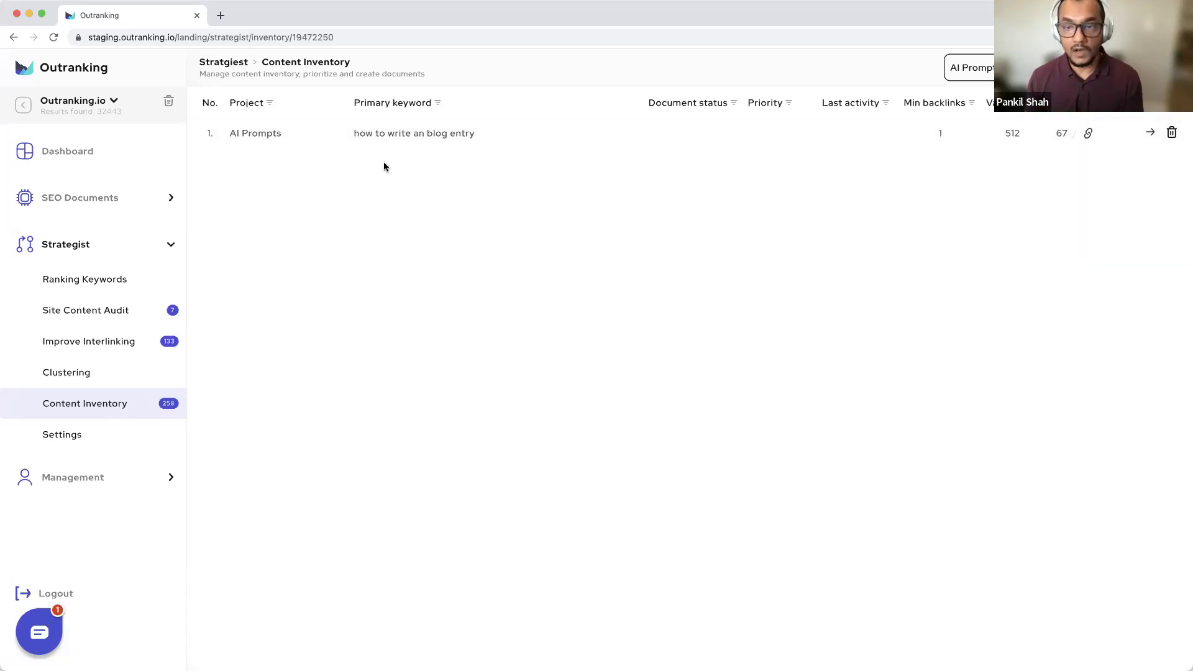
Open the Affiliate clustering project and examine its keyword clusters, their metrics and their inventory marks through the whole list.
left_click(66, 376)
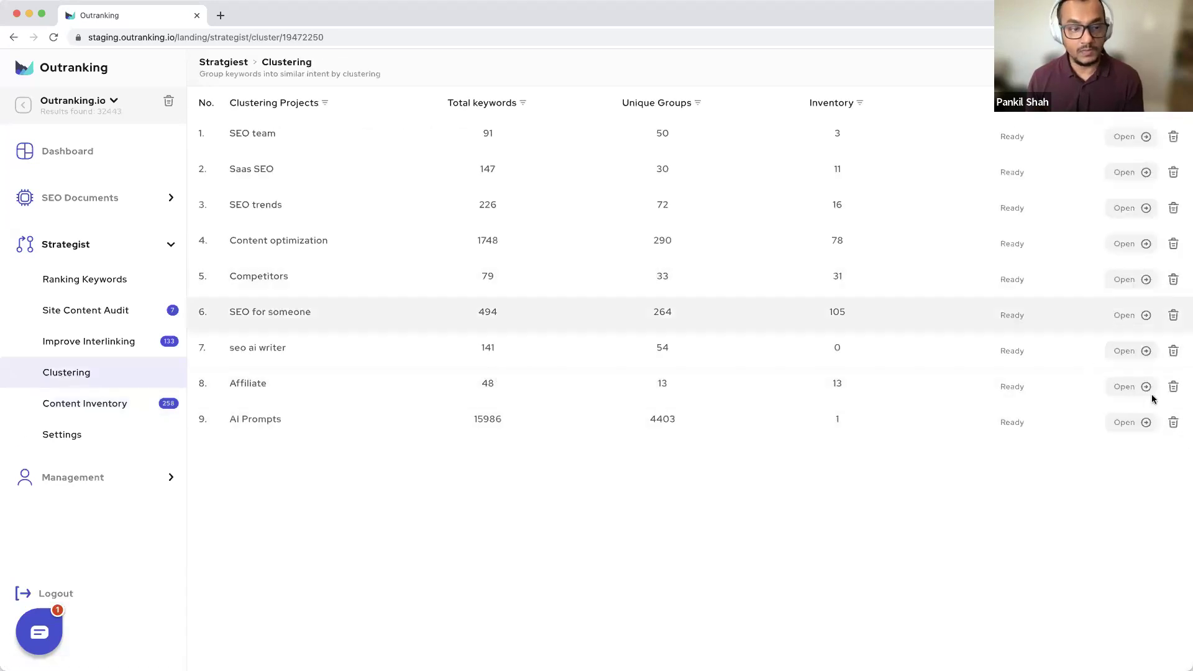
left_click(1131, 391)
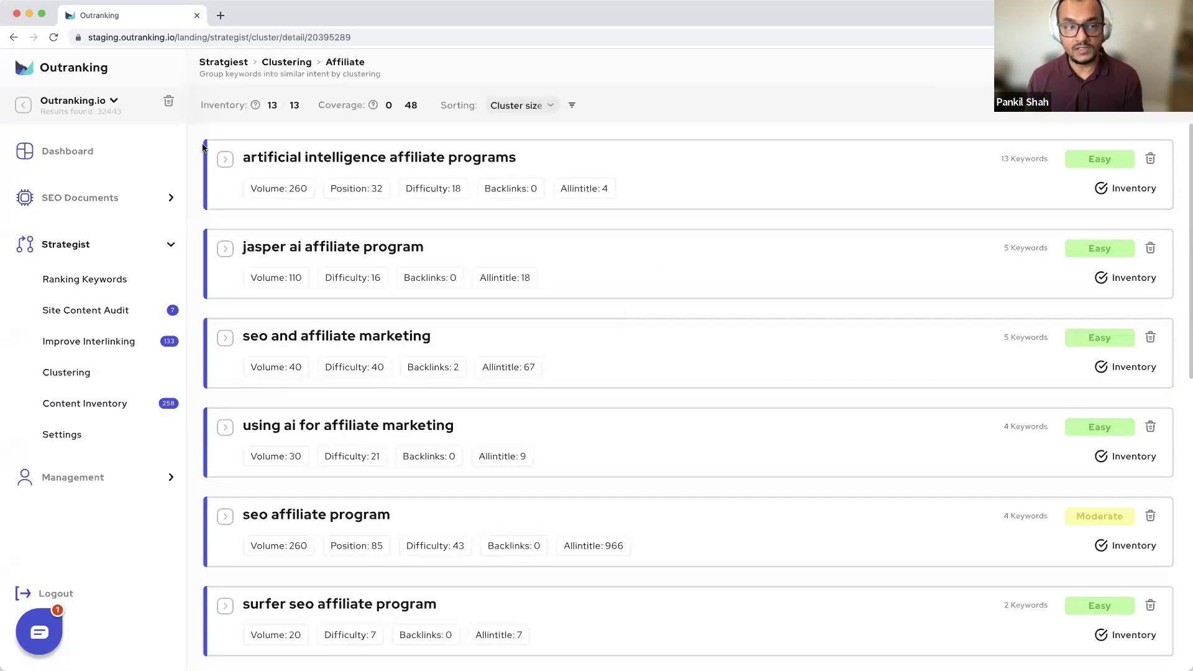
scroll(266, 207, "down", 10)
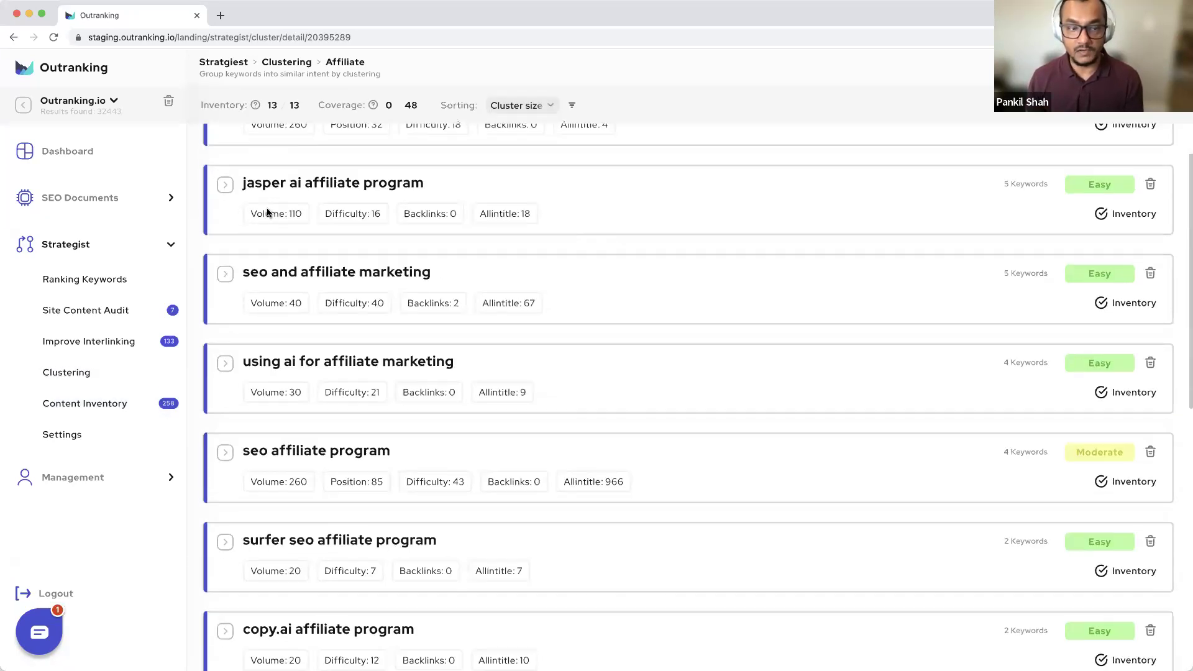
scroll(267, 207, "down", 3)
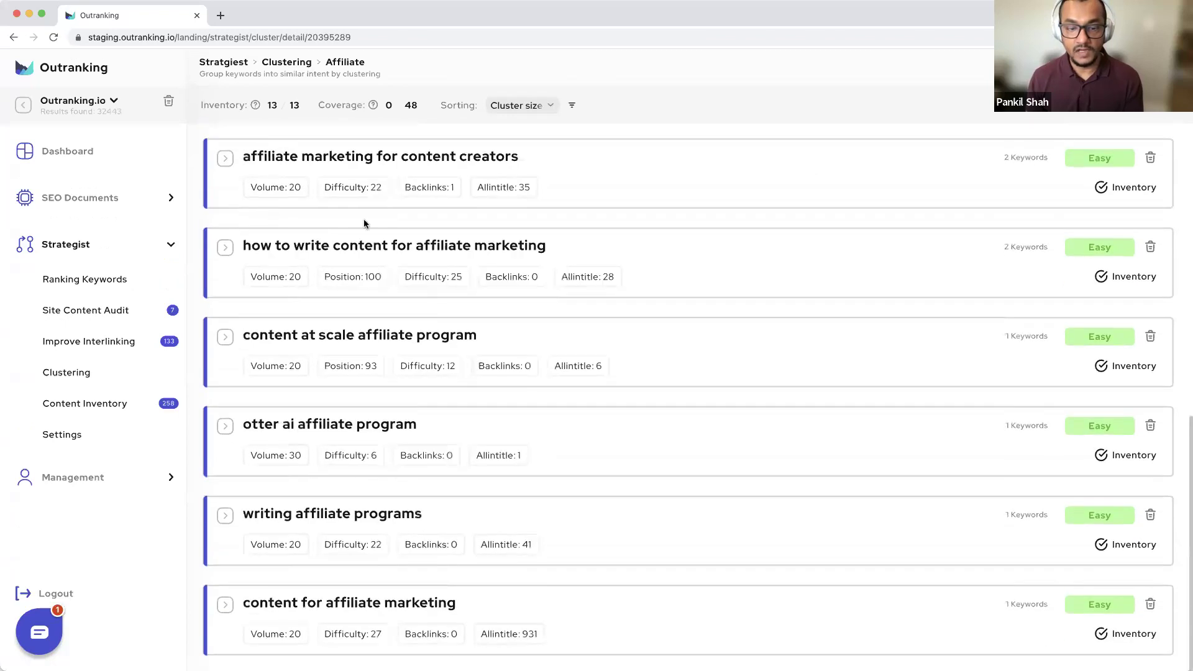
scroll(376, 221, "up", 12)
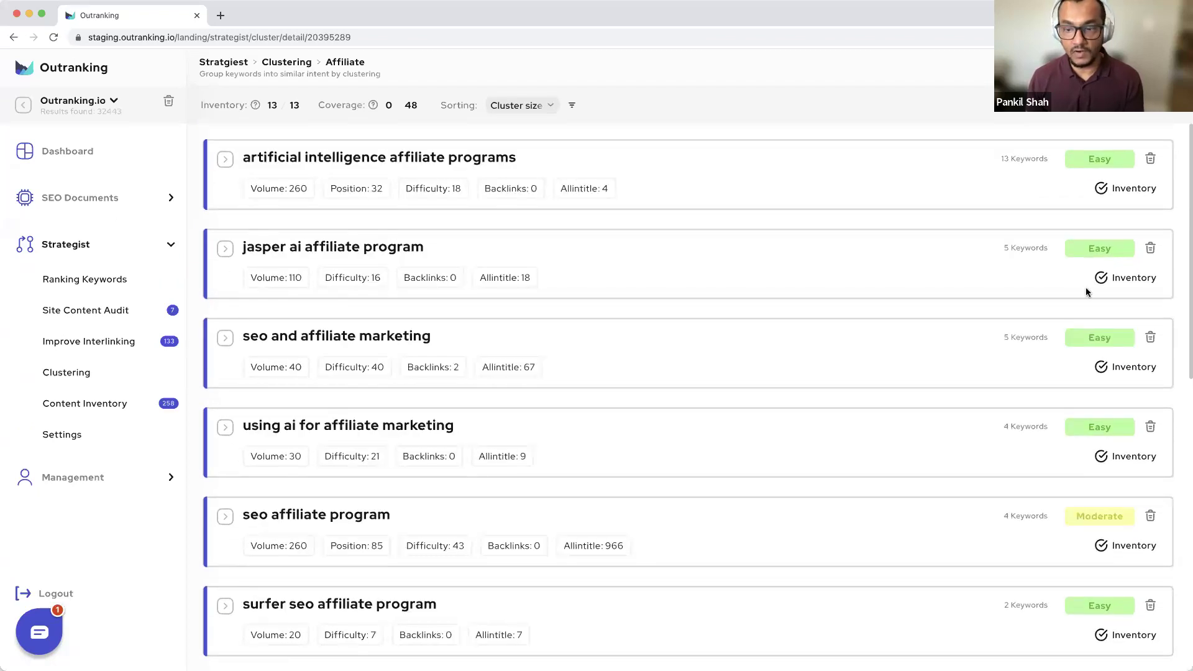
scroll(1076, 441, "down", 4)
scroll(1075, 437, "up", 4)
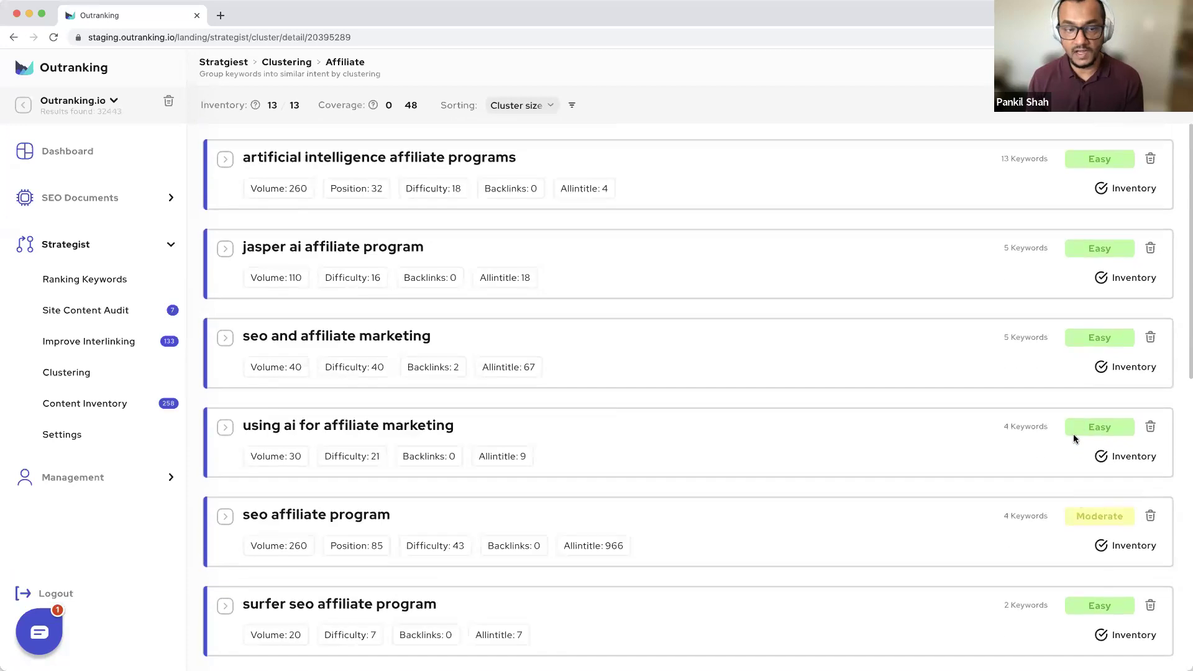
scroll(1150, 344, "down", 1)
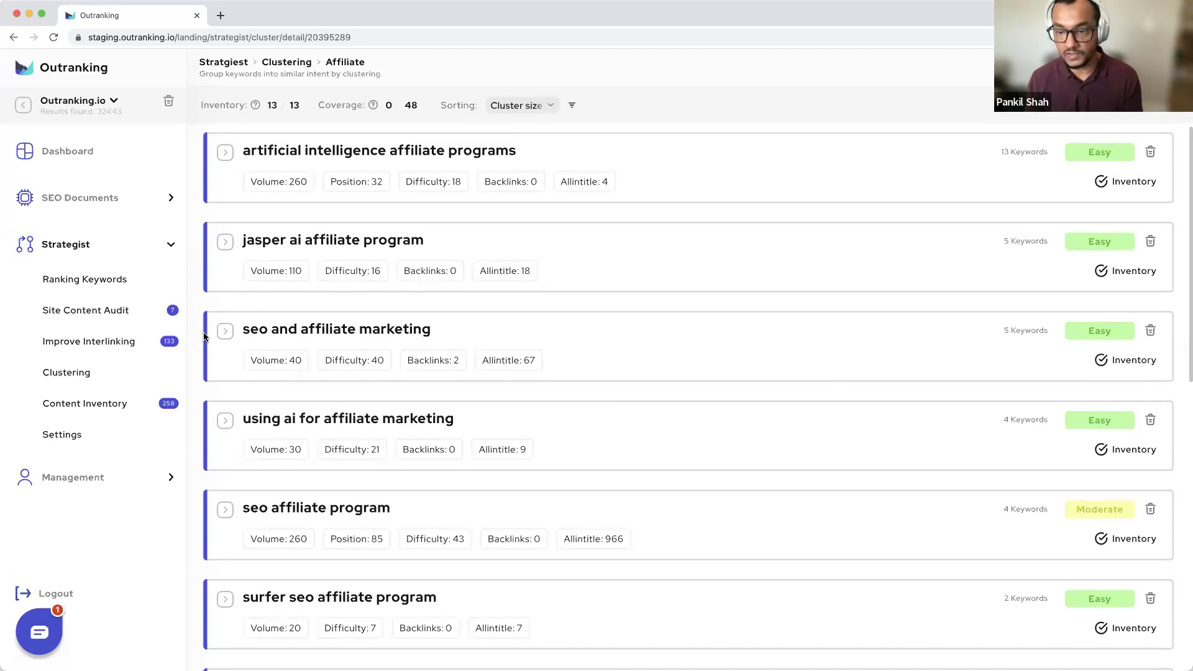
scroll(204, 337, "down", 1)
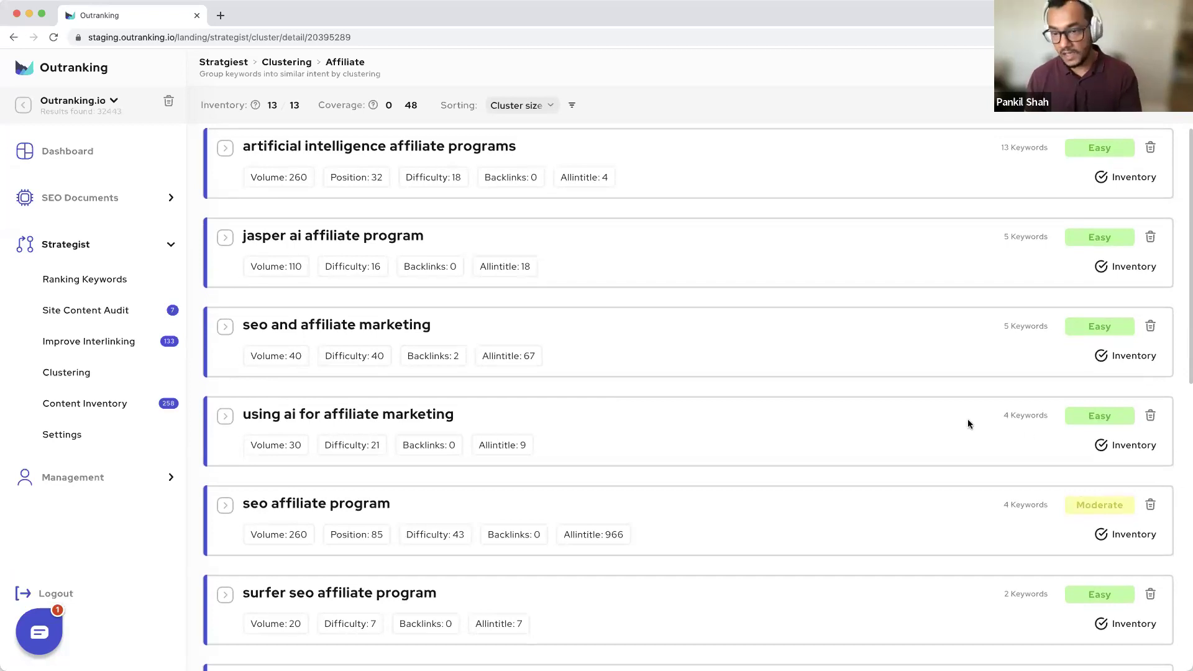
scroll(1124, 453, "down", 1)
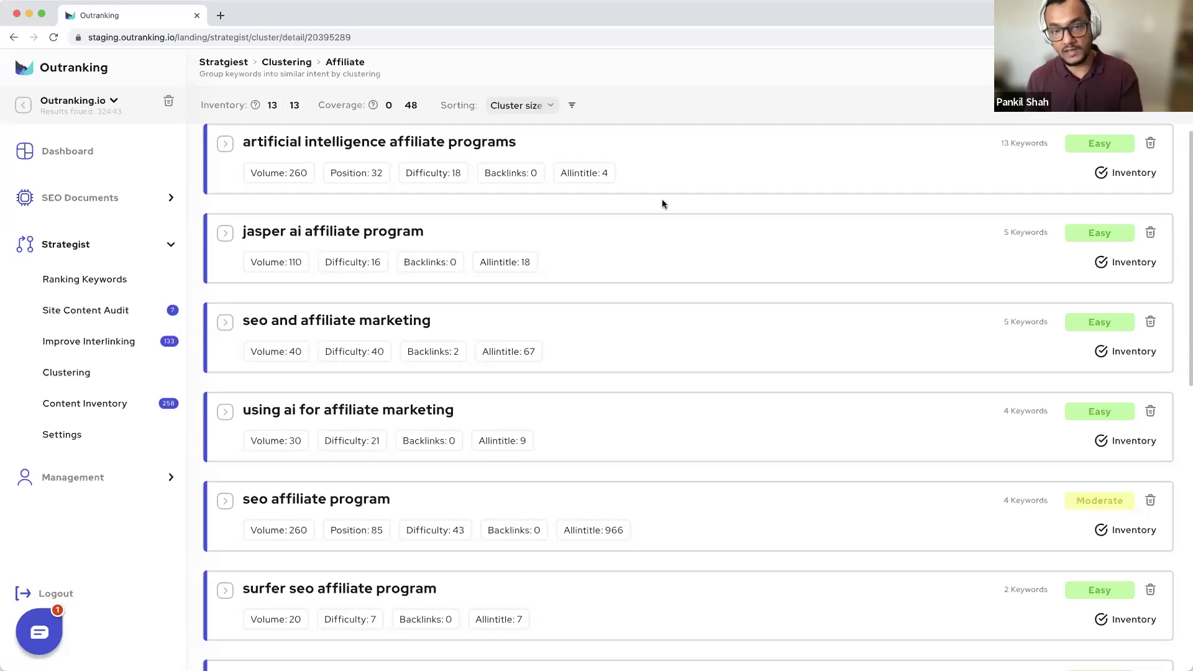
scroll(1089, 242, "up", 1)
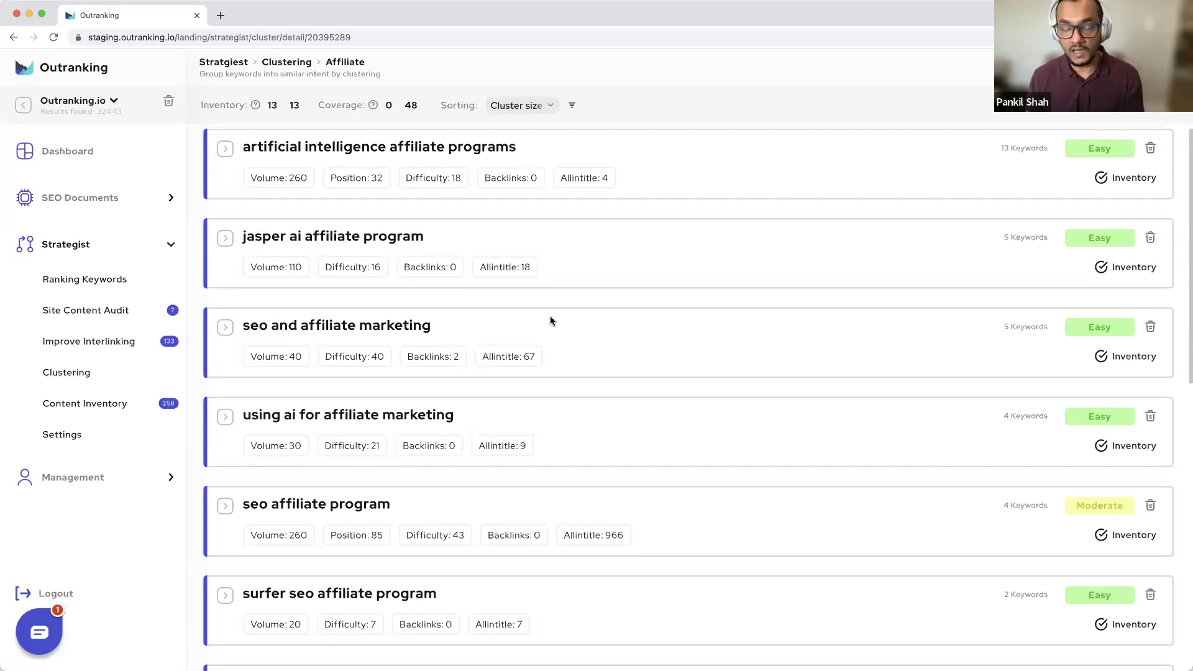
scroll(551, 318, "down", 7)
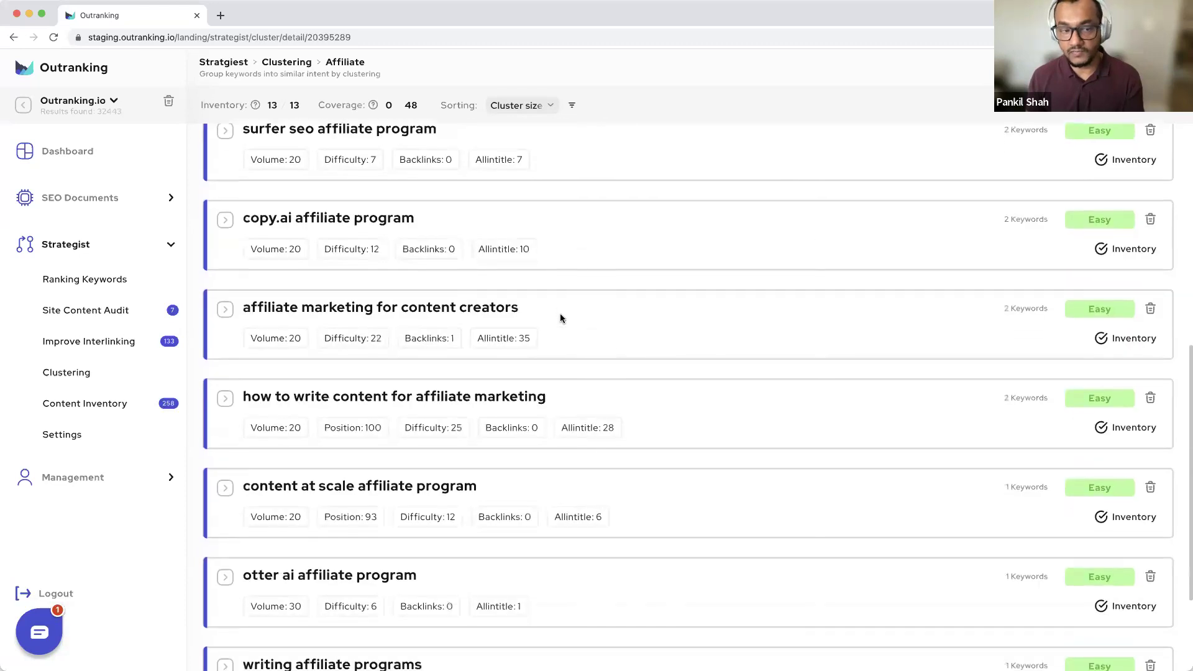
scroll(560, 314, "down", 2)
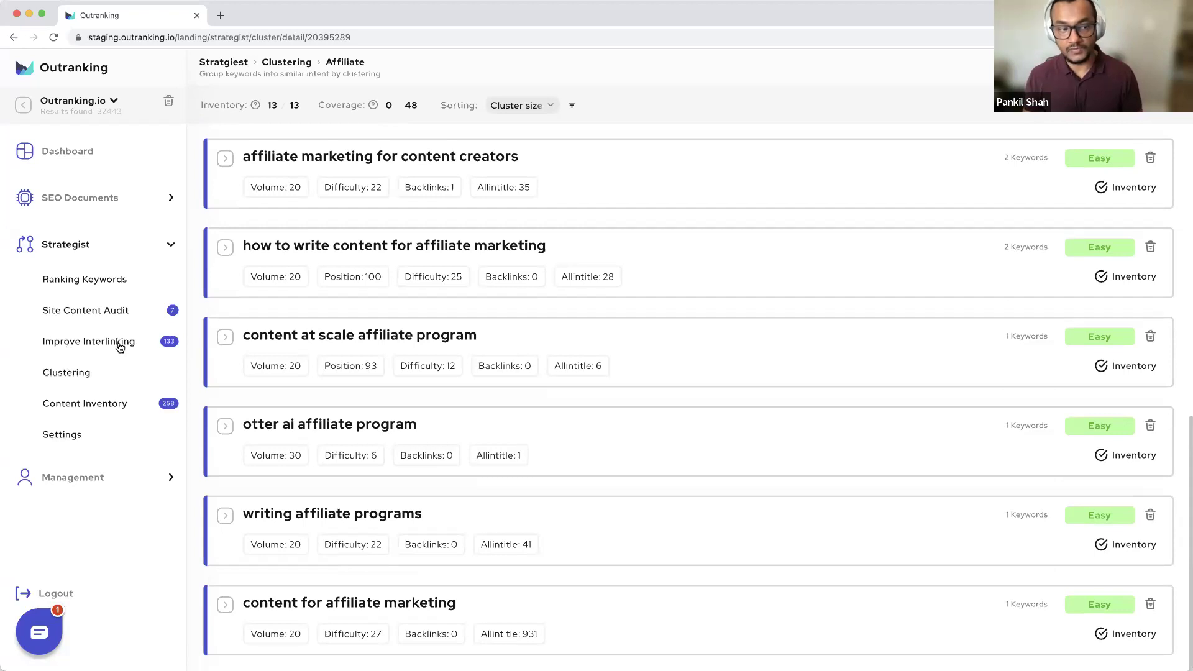
Open the Strategist settings, highlight the sitemap URL, and set the crawl interval to Weekly.
left_click(60, 437)
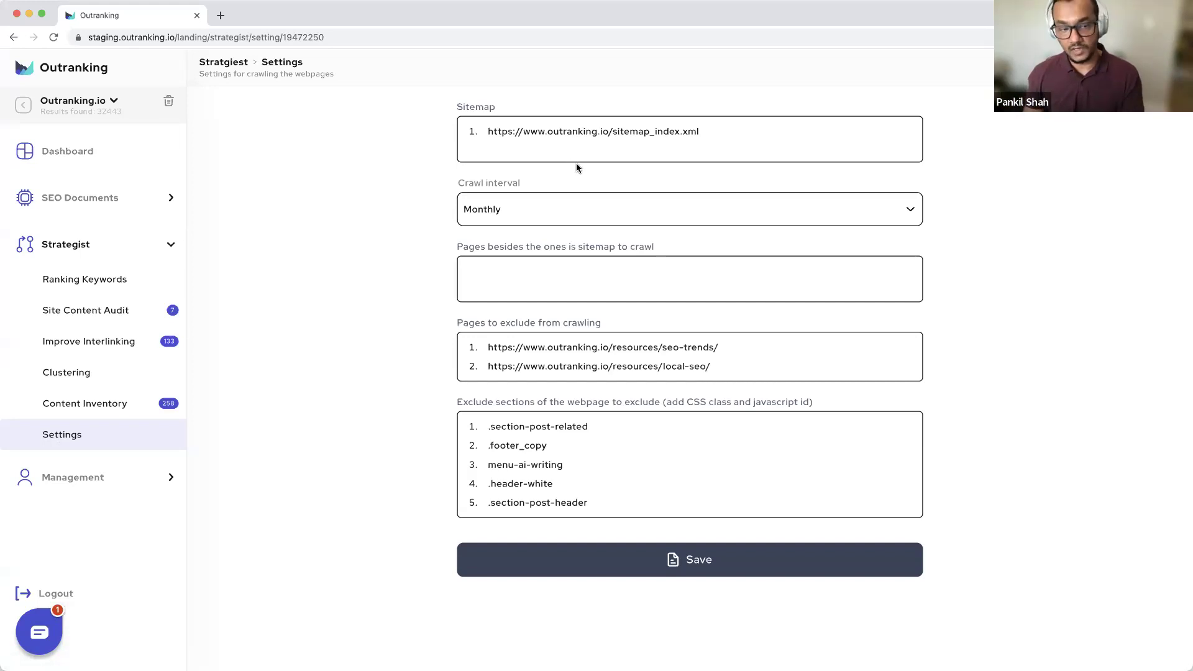
left_click_drag(726, 133, 426, 122)
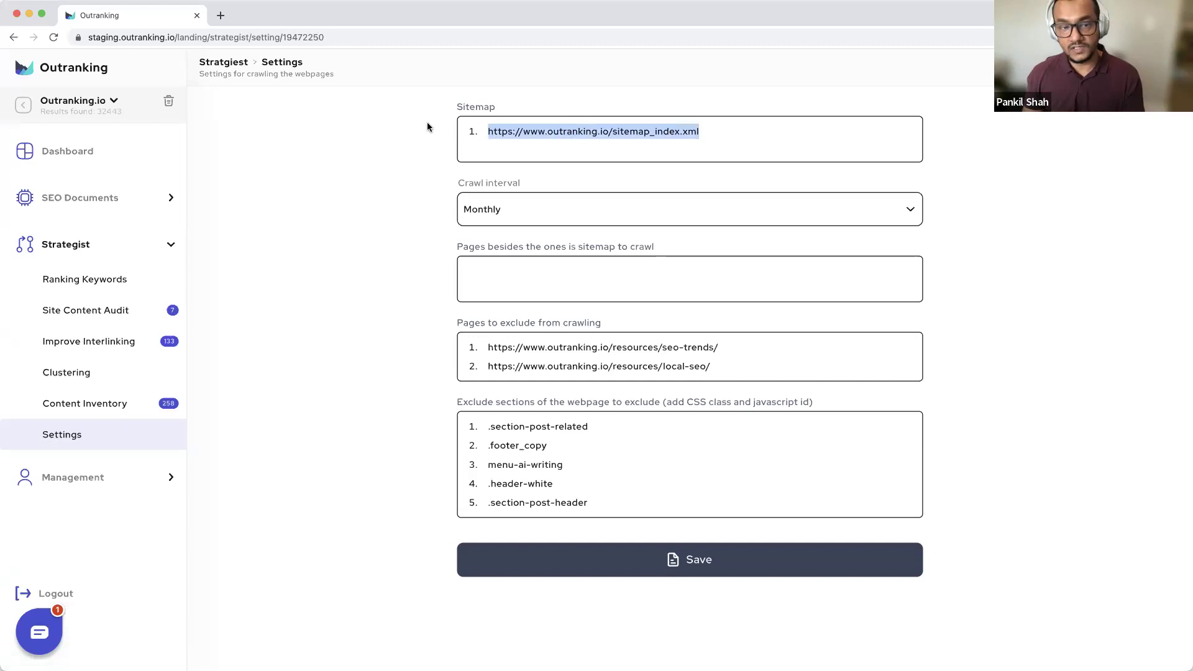
left_click(516, 210)
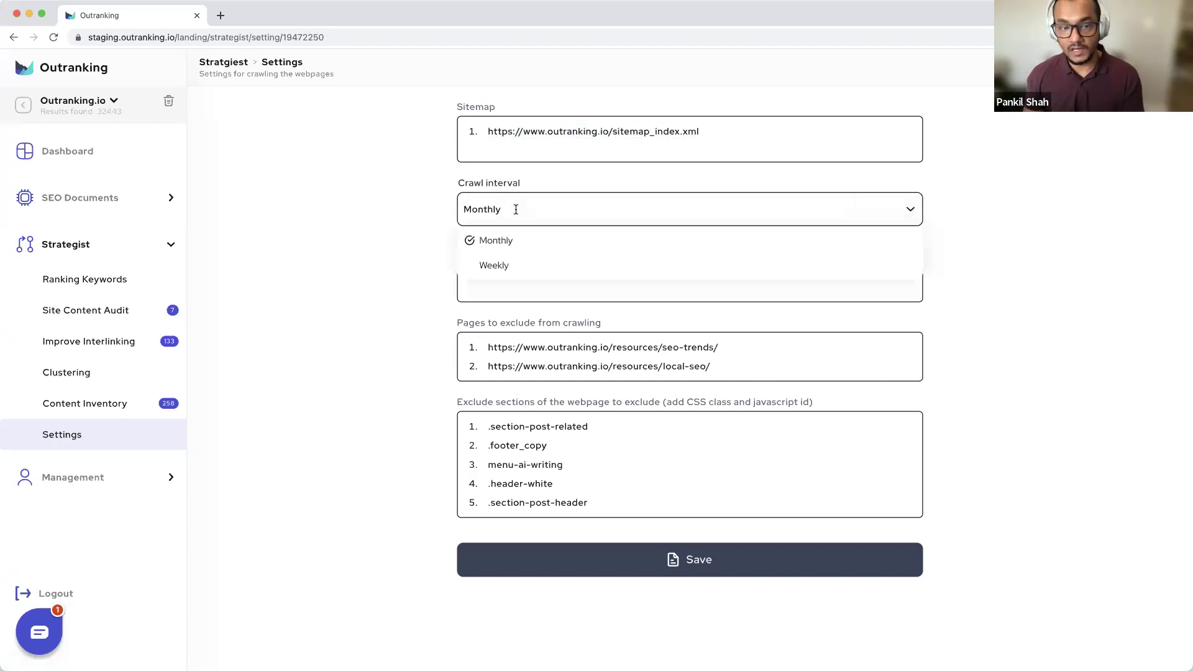
left_click(515, 264)
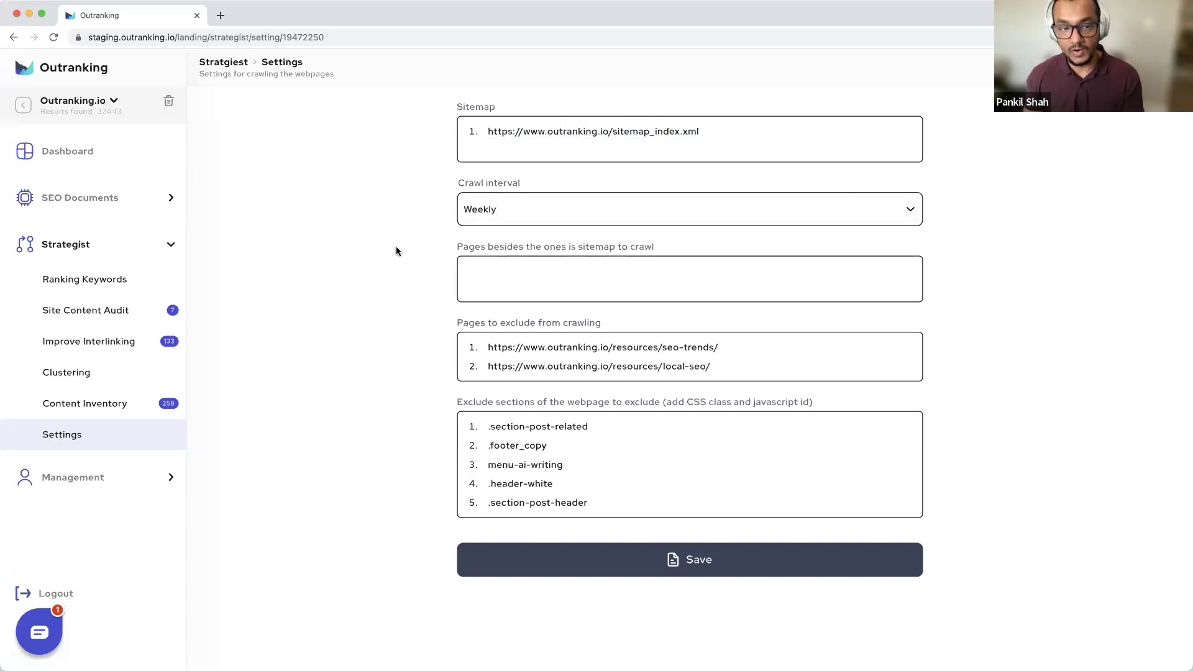
left_click(515, 265)
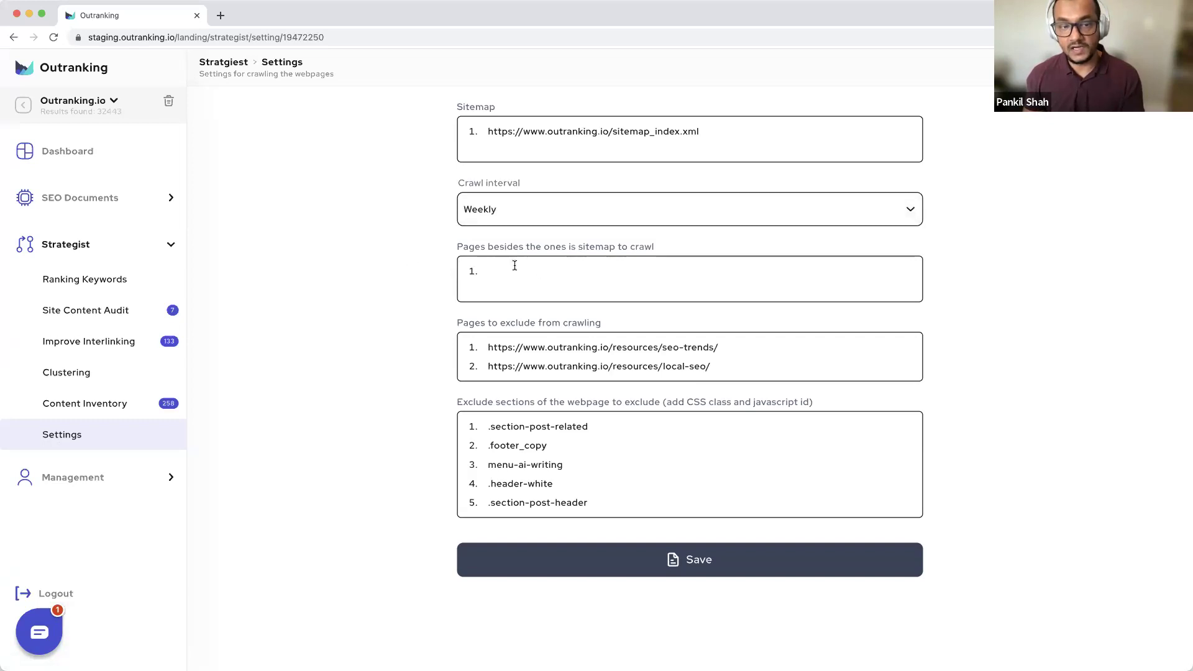
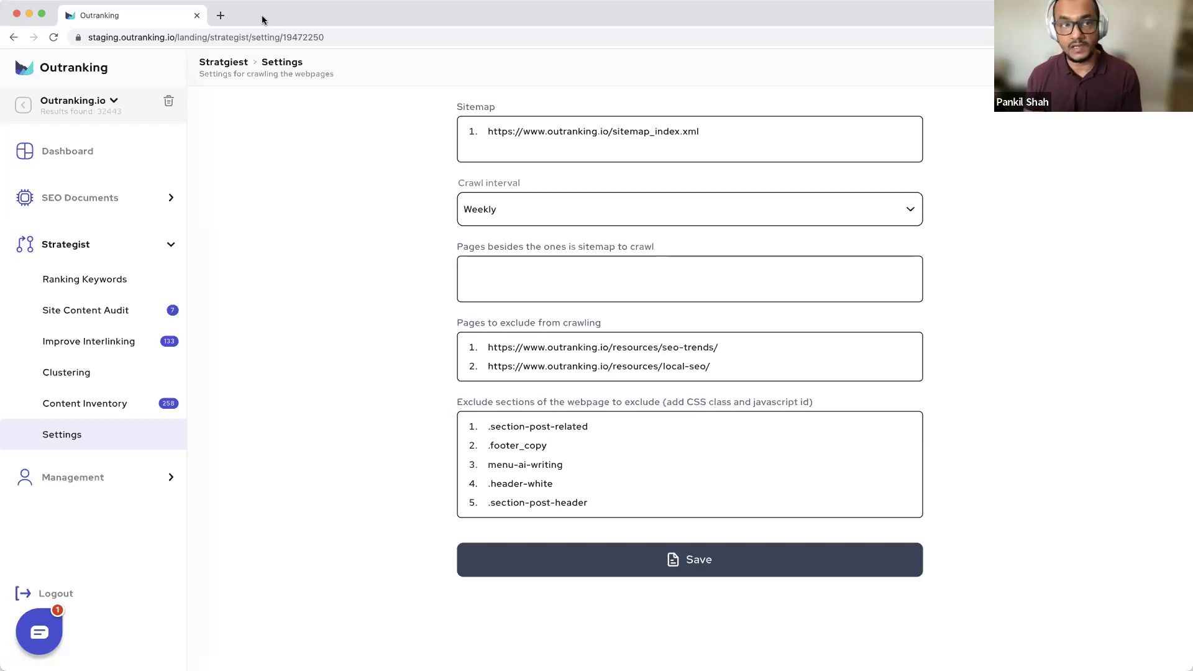
Open the outranking.io/seo-content-brief/ article in a new browser tab.
left_click(220, 16)
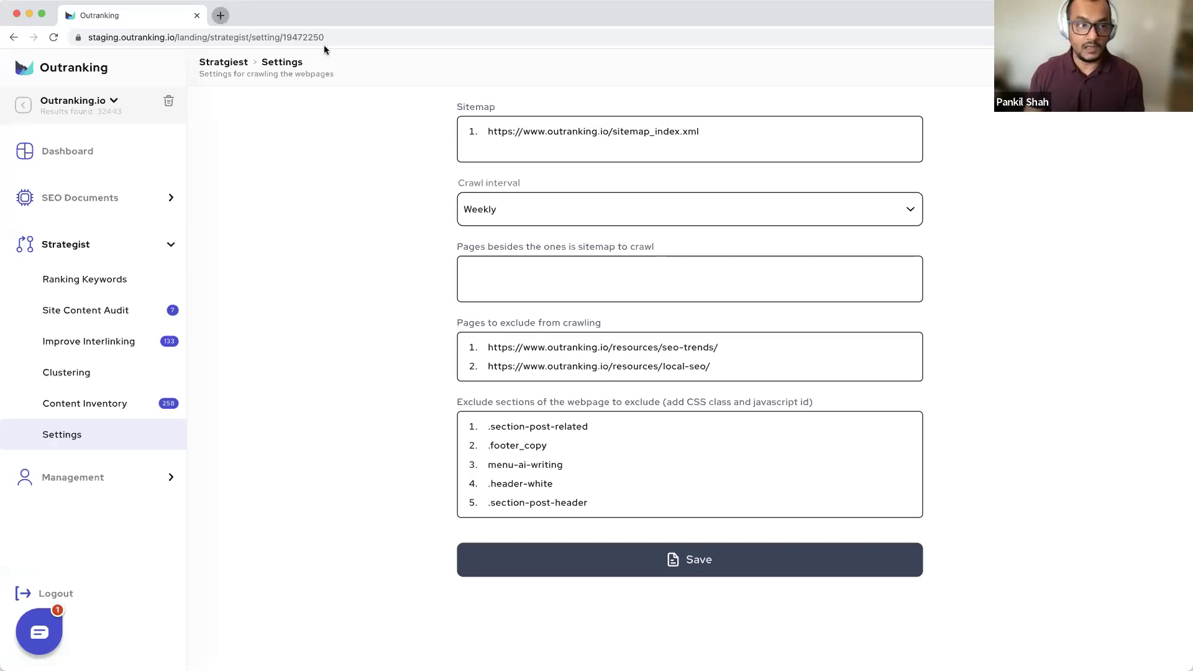
type("outranking.io")
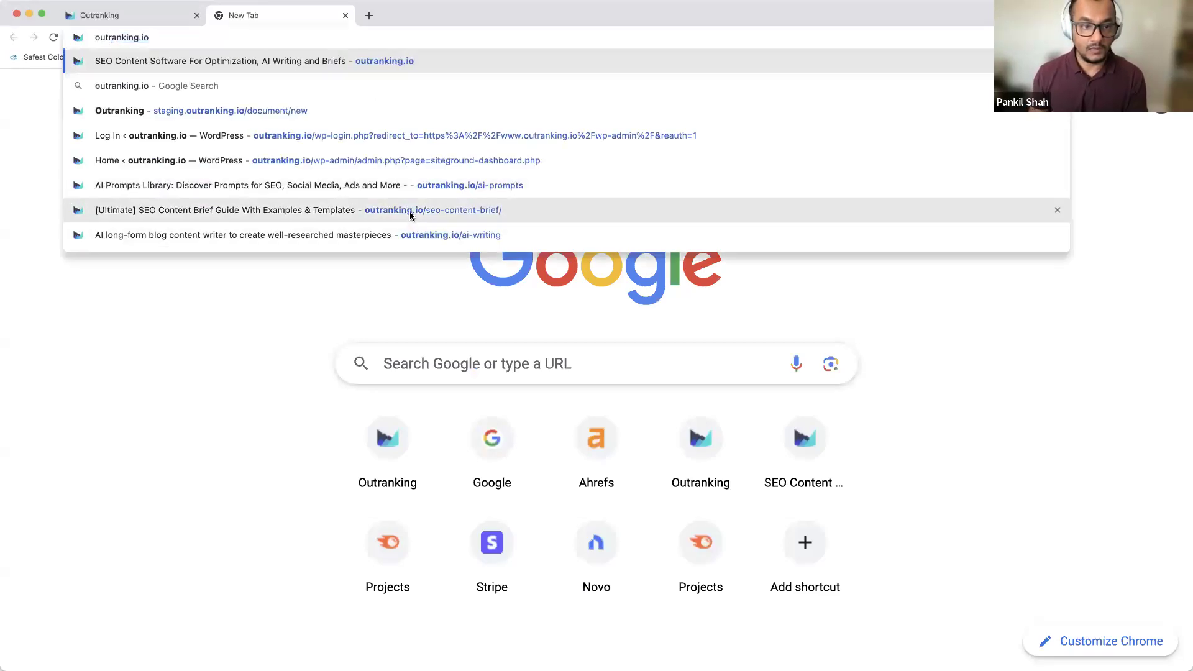
left_click(482, 210)
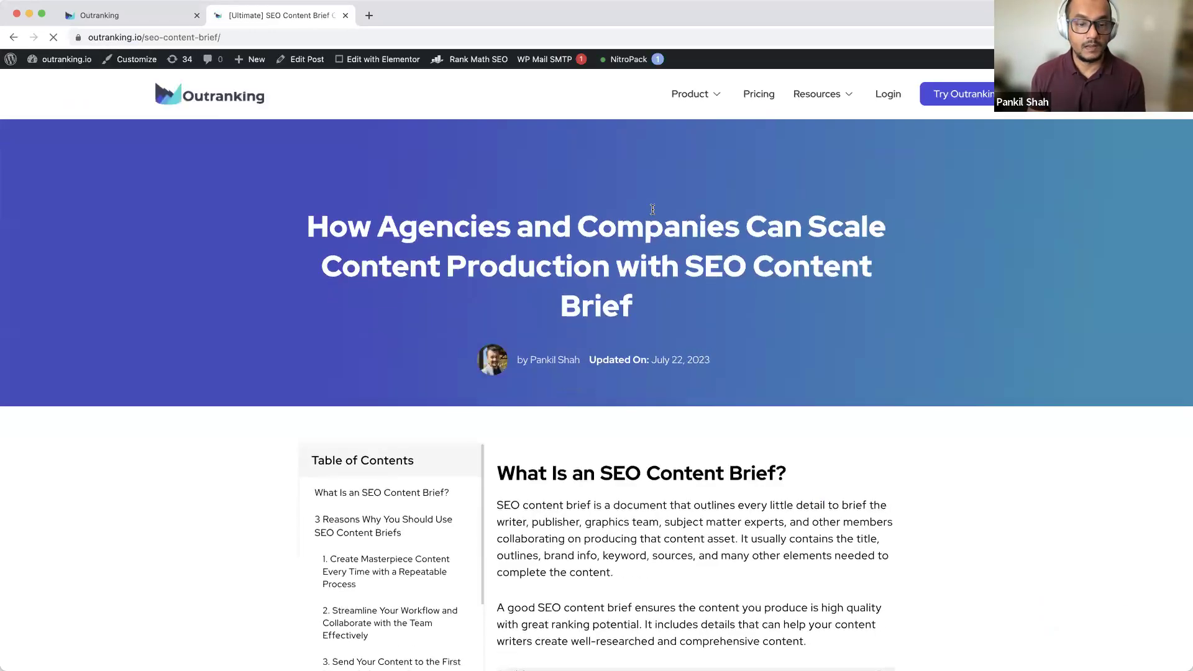
Find the Related posts section at the end of the article and briefly highlight it.
scroll(653, 210, "down", 15)
scroll(652, 209, "down", 10)
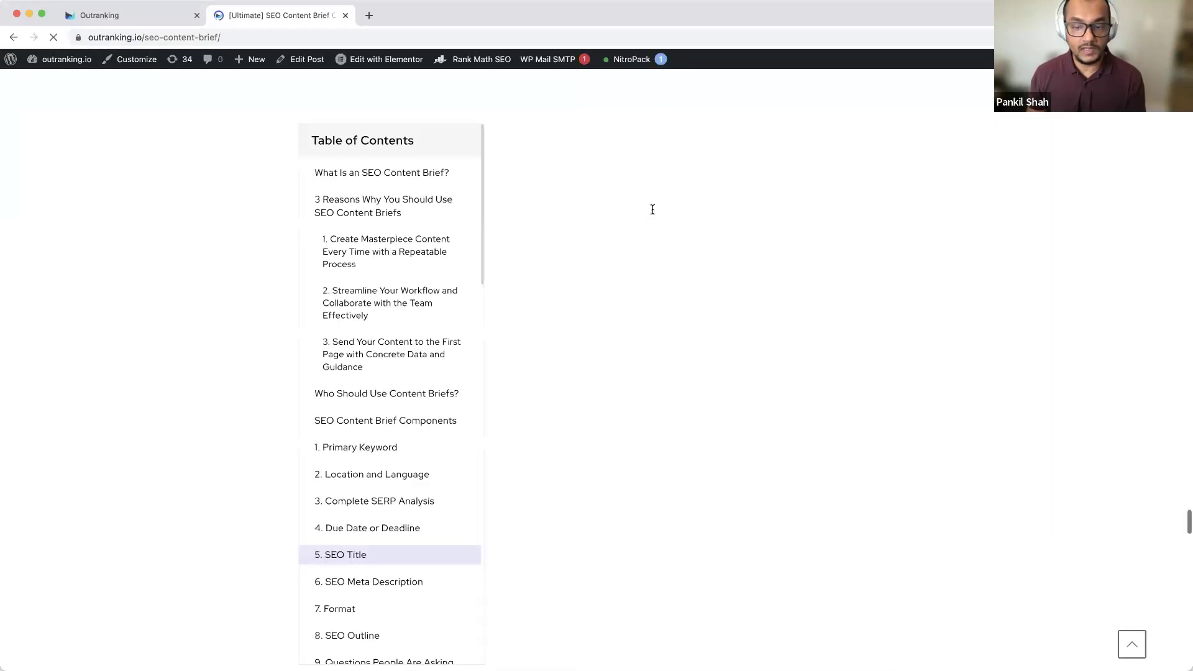
scroll(651, 208, "down", 15)
scroll(651, 208, "up", 5)
scroll(651, 207, "down", 4)
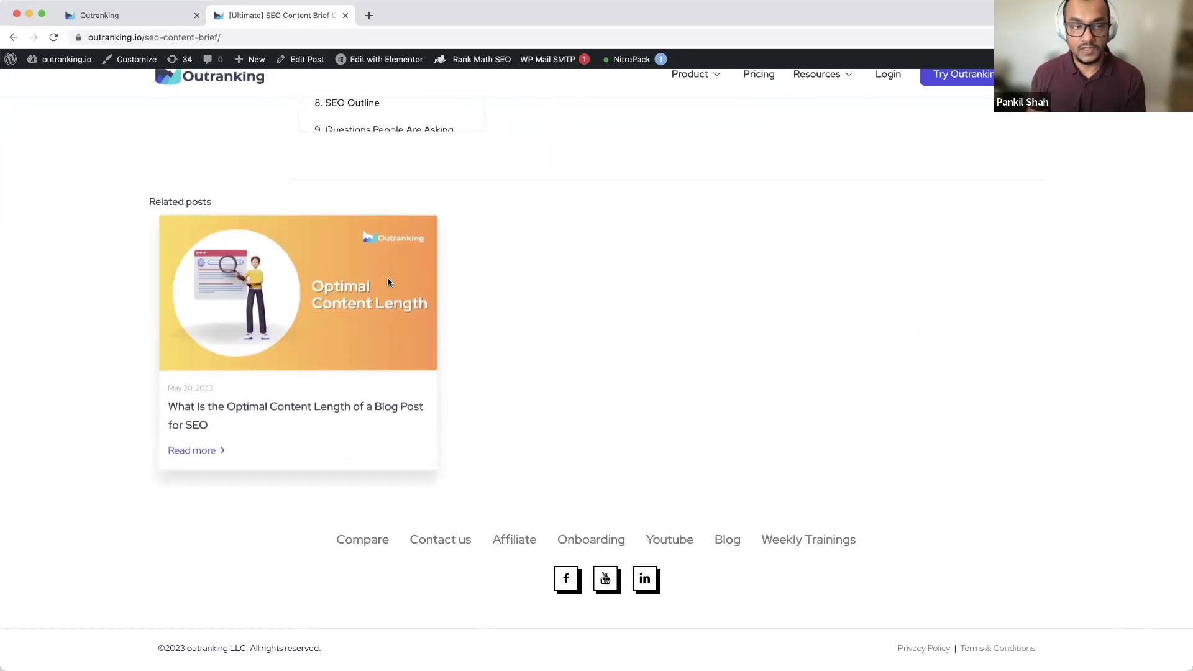
left_click_drag(139, 199, 596, 487)
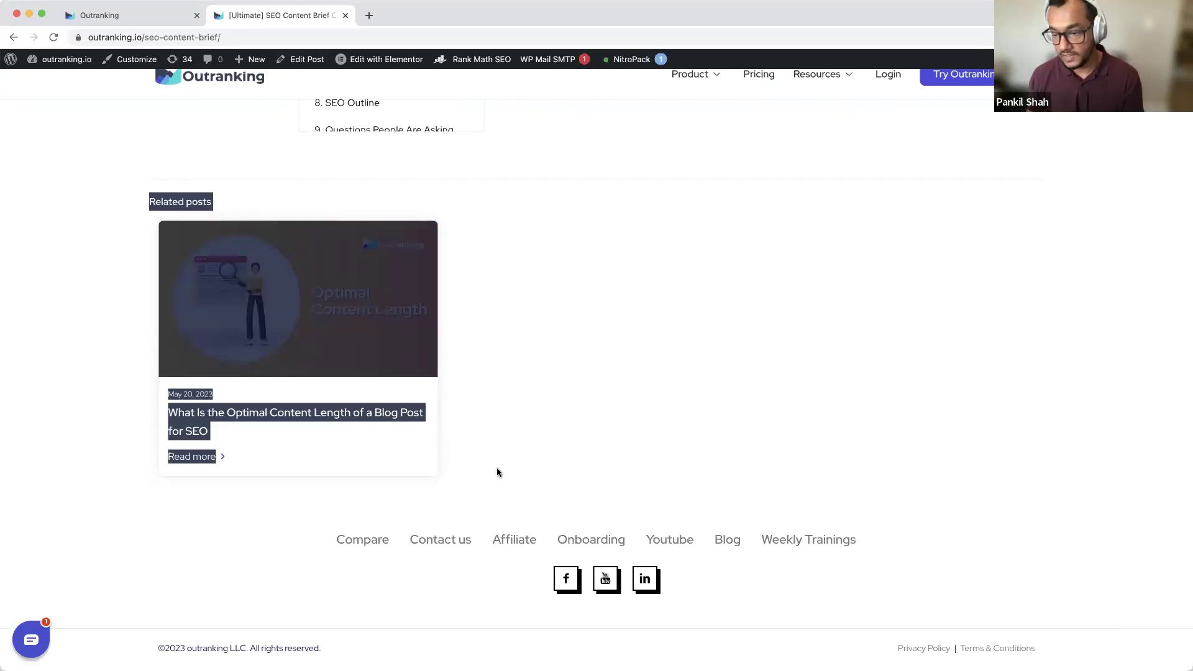
left_click(584, 392)
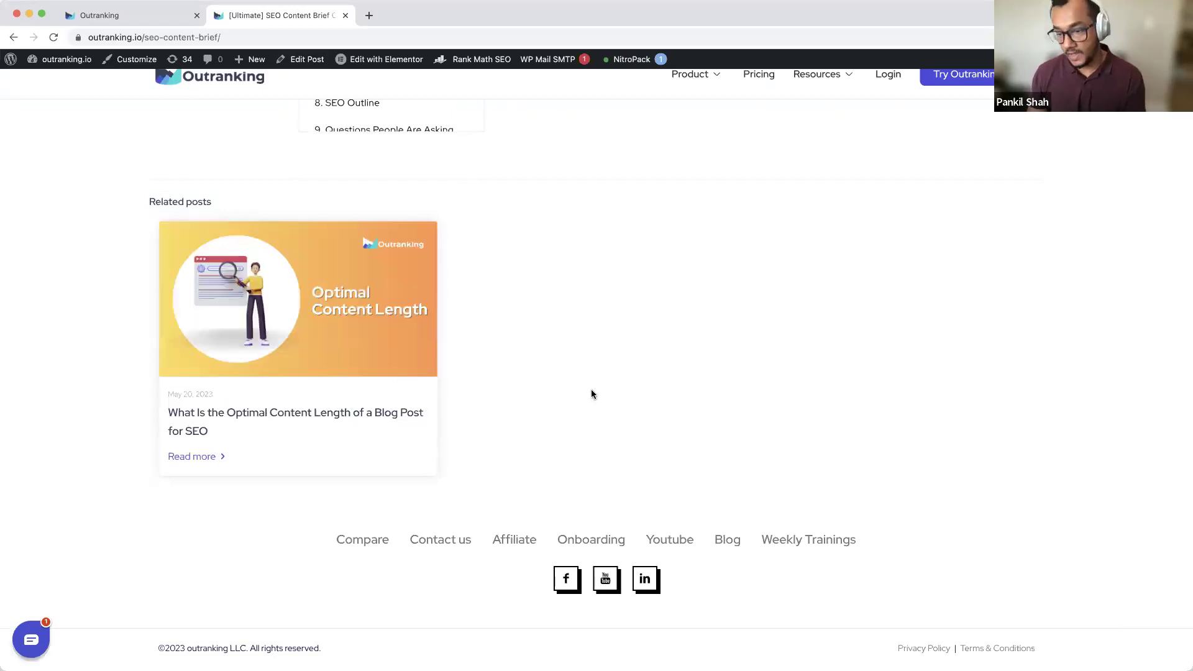
Highlight the article's main body text above the Related posts section.
scroll(651, 377, "up", 15)
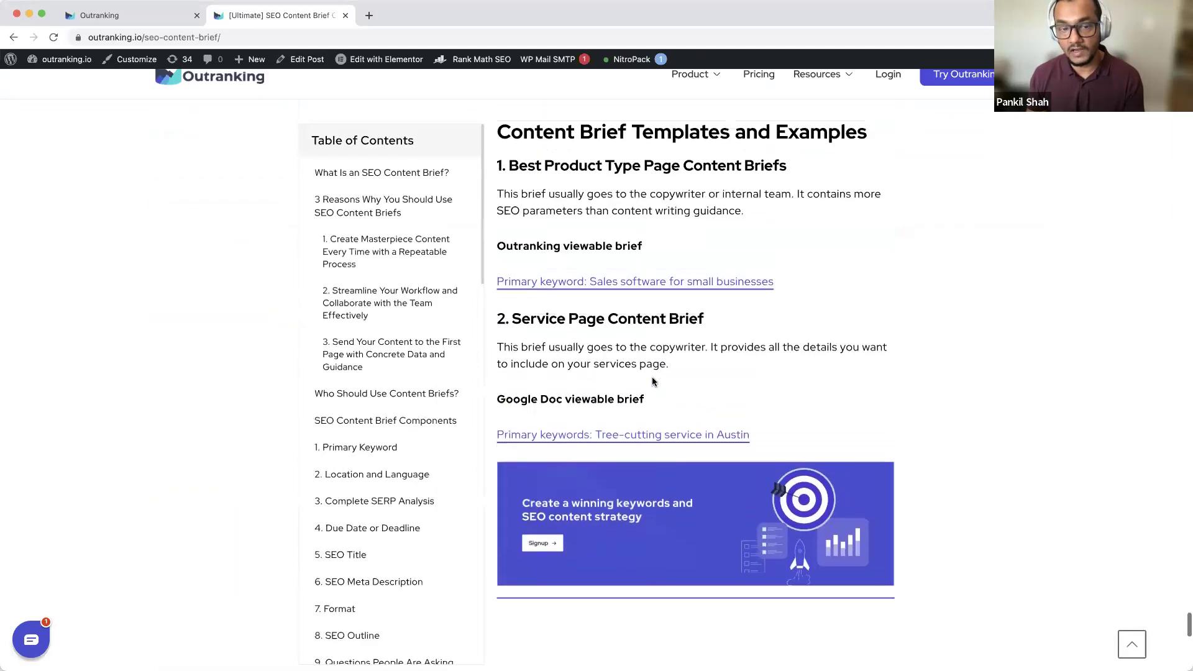
left_click_drag(795, 484, 526, 179)
scroll(526, 179, "up", 2)
scroll(525, 179, "up", 10)
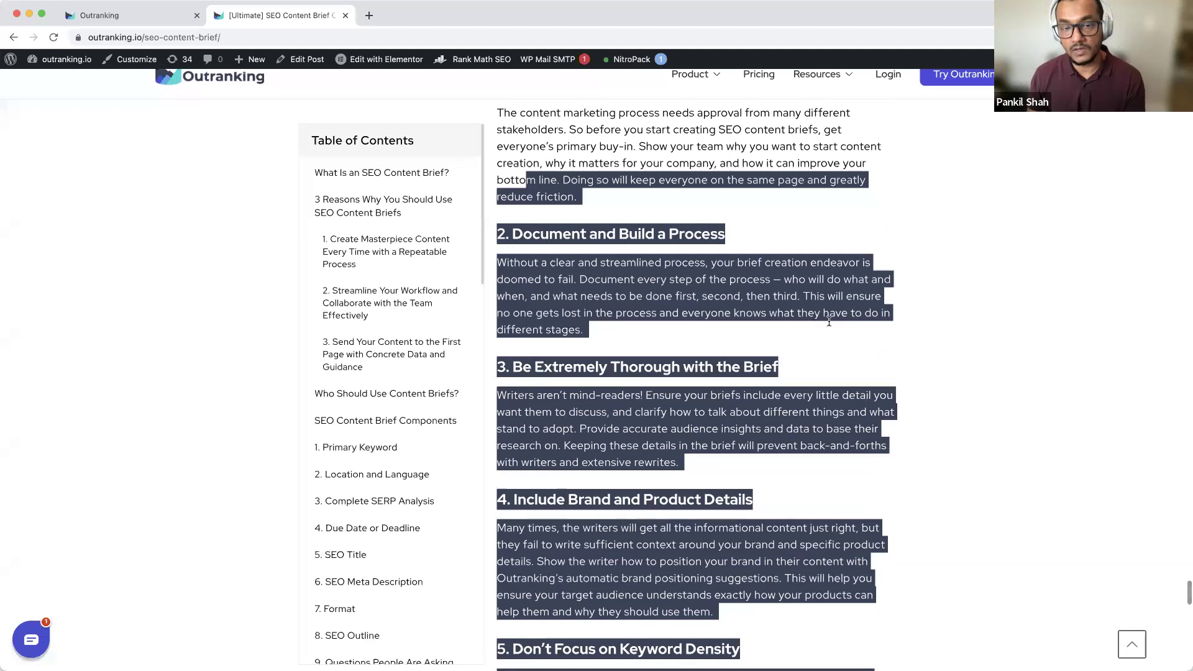
Look at the article's Related posts section again and return to the Strategist settings tab.
scroll(186, 258, "down", 20)
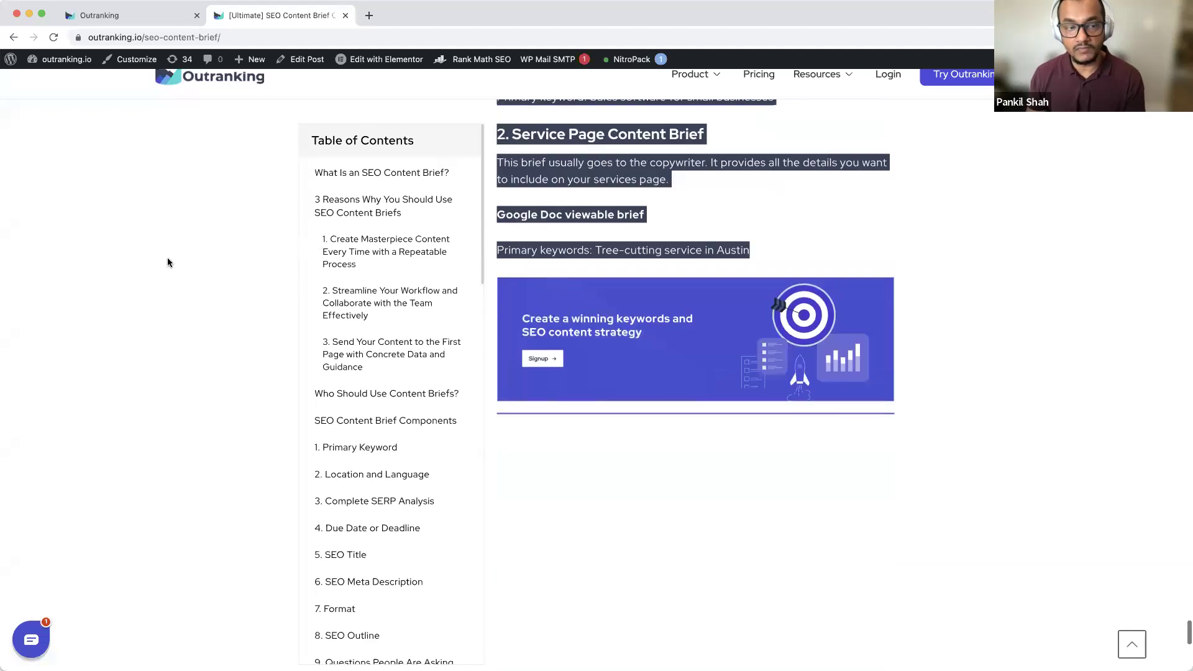
scroll(192, 260, "down", 3)
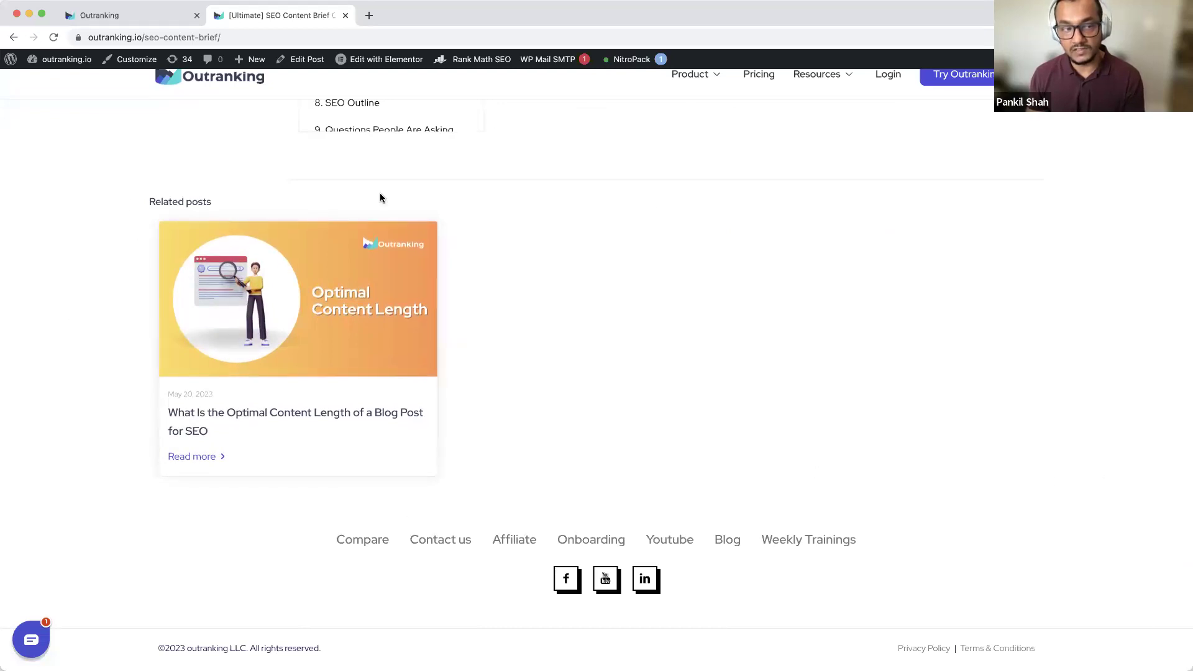
scroll(168, 298, "up", 1)
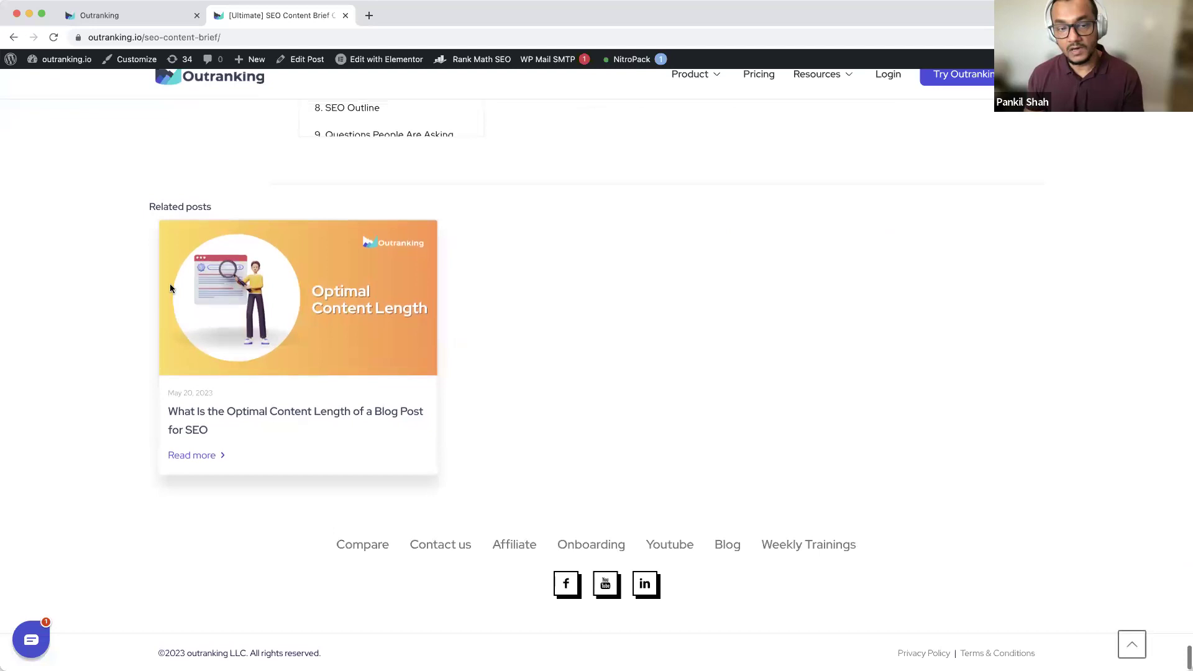
left_click(105, 17)
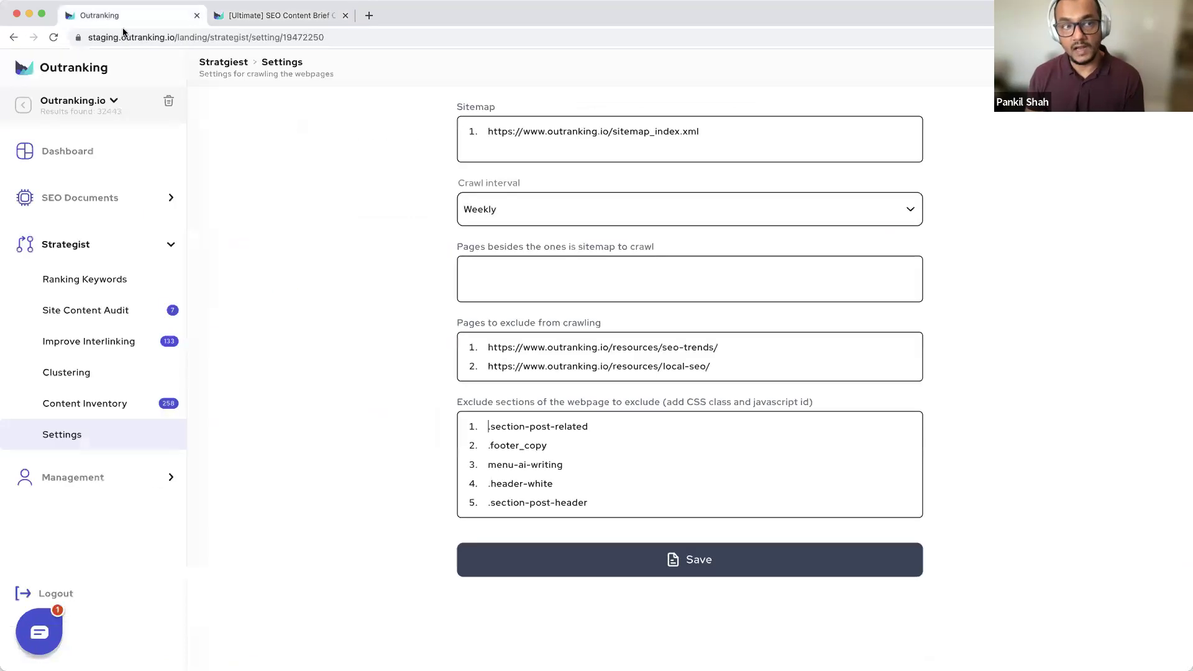
Check the article's Related posts section once more and highlight all excluded section entries in the Strategist crawl settings.
left_click(238, 19)
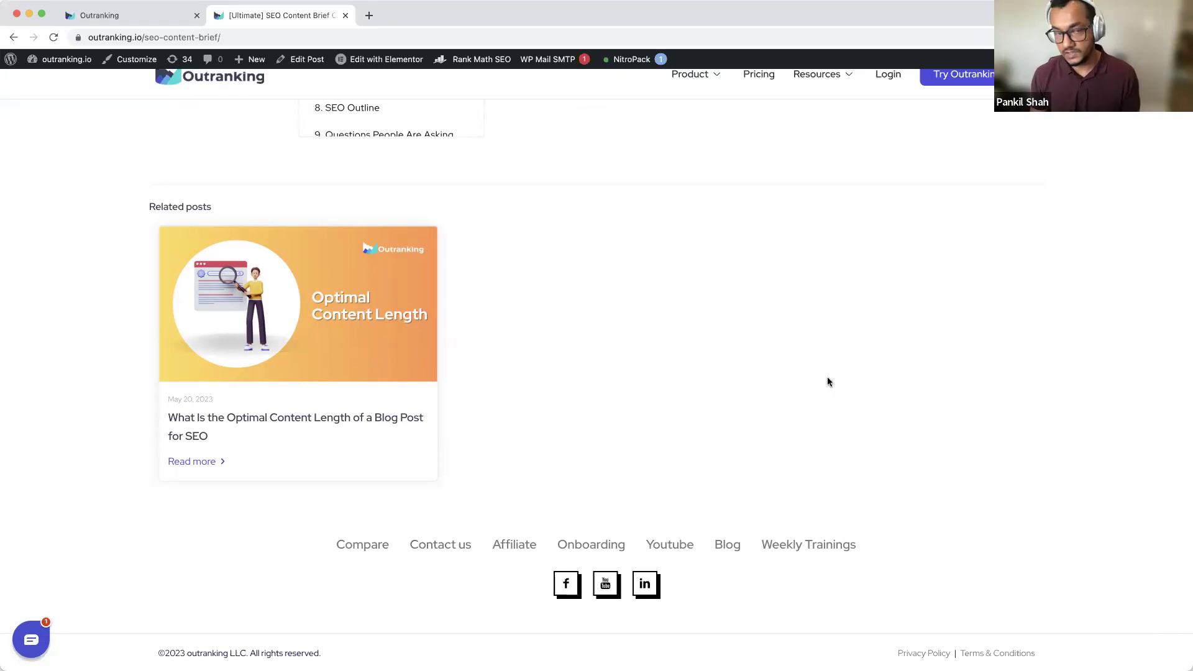
left_click(109, 17)
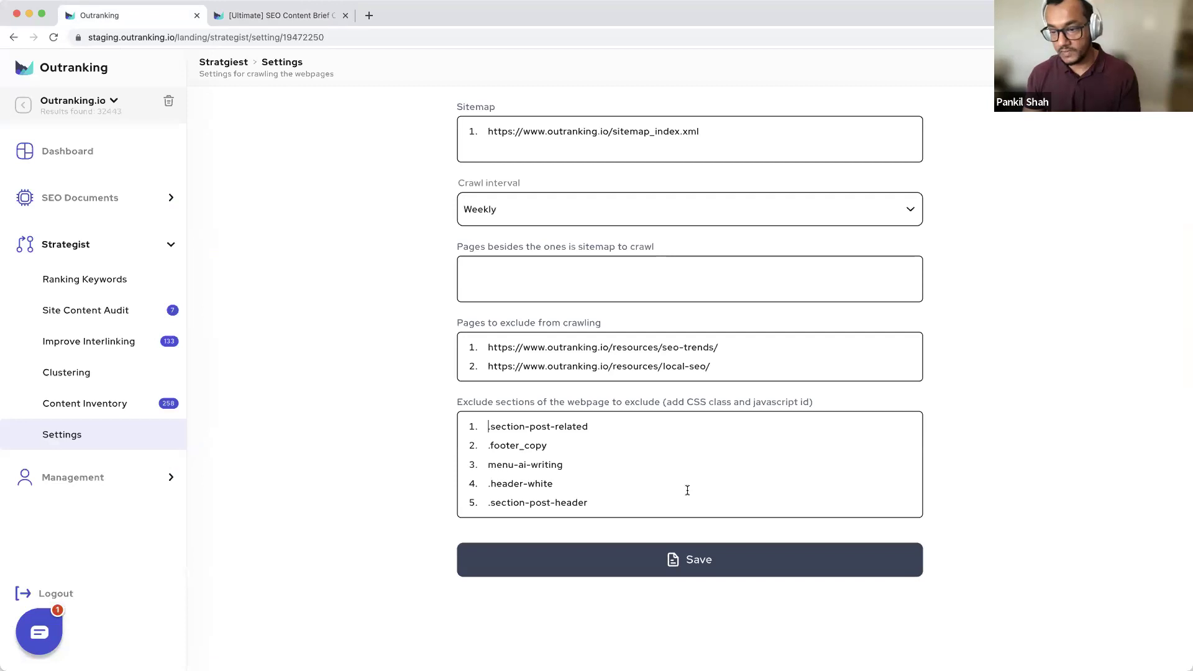
left_click_drag(594, 506, 482, 425)
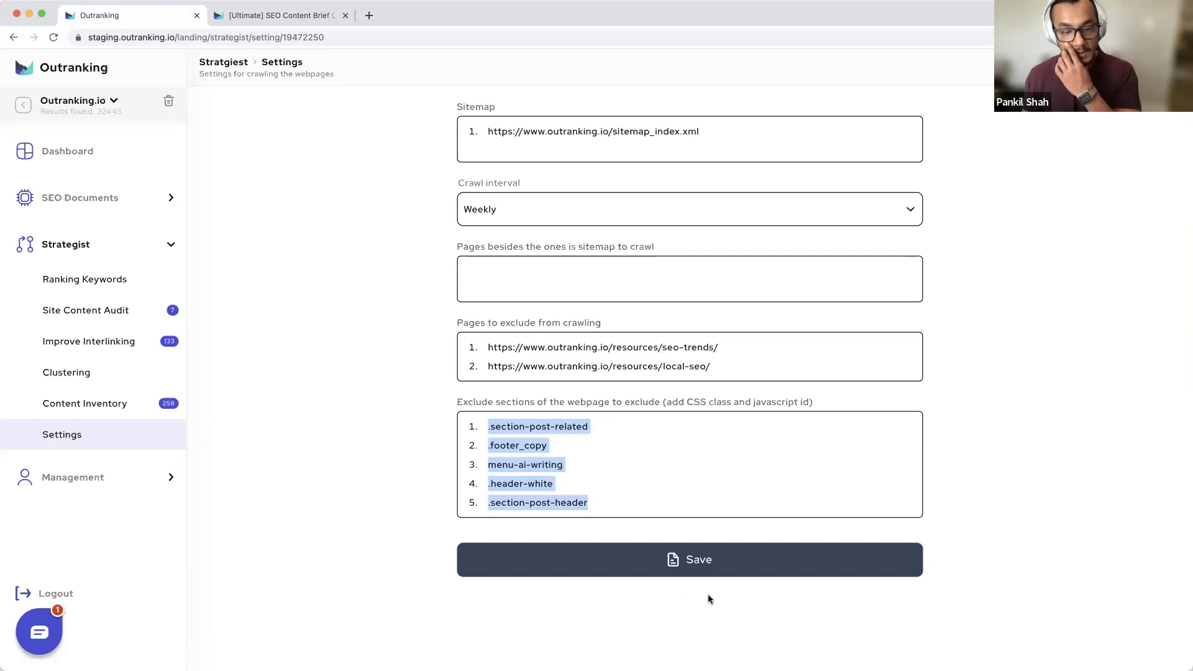
Open the Site Content Audit and highlight the issues for missing incoming internal links, missing image alt attributes and broken internal links.
left_click(81, 310)
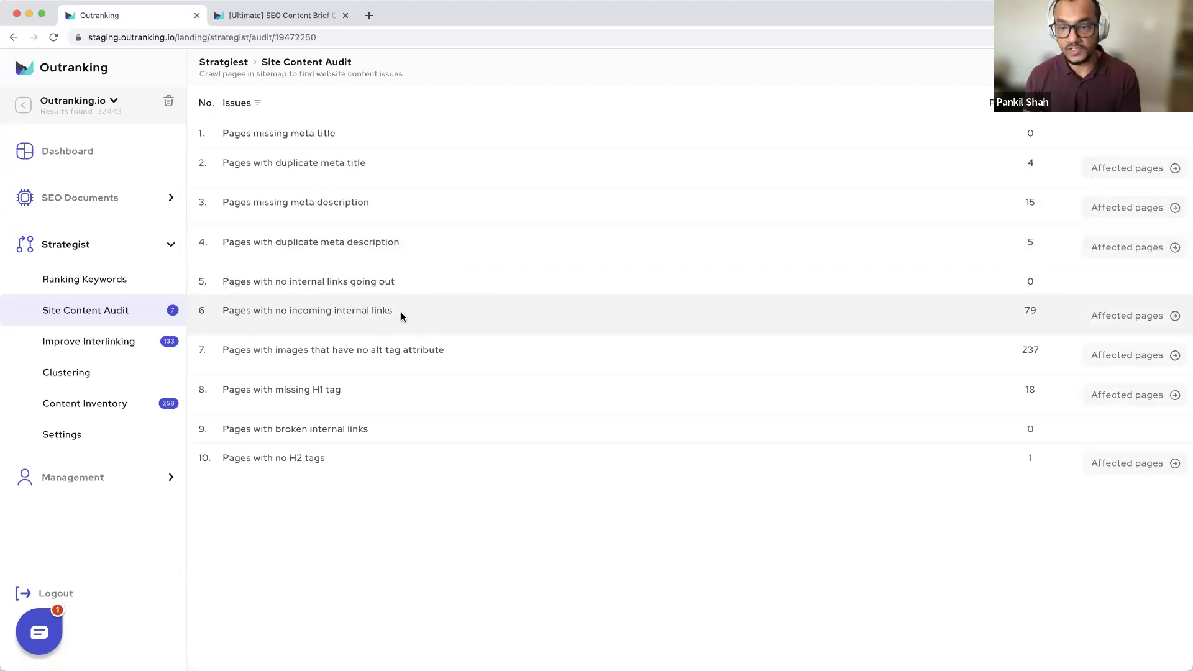
left_click_drag(400, 314, 222, 312)
left_click_drag(447, 354, 230, 367)
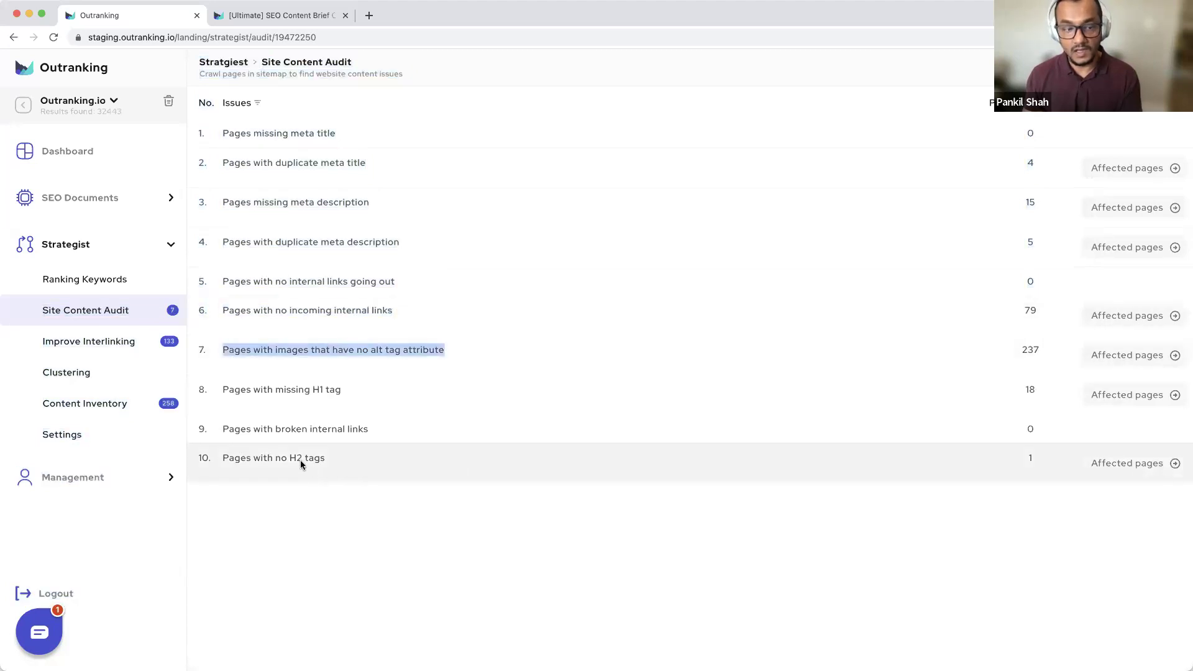
left_click_drag(371, 430, 265, 433)
left_click(227, 434)
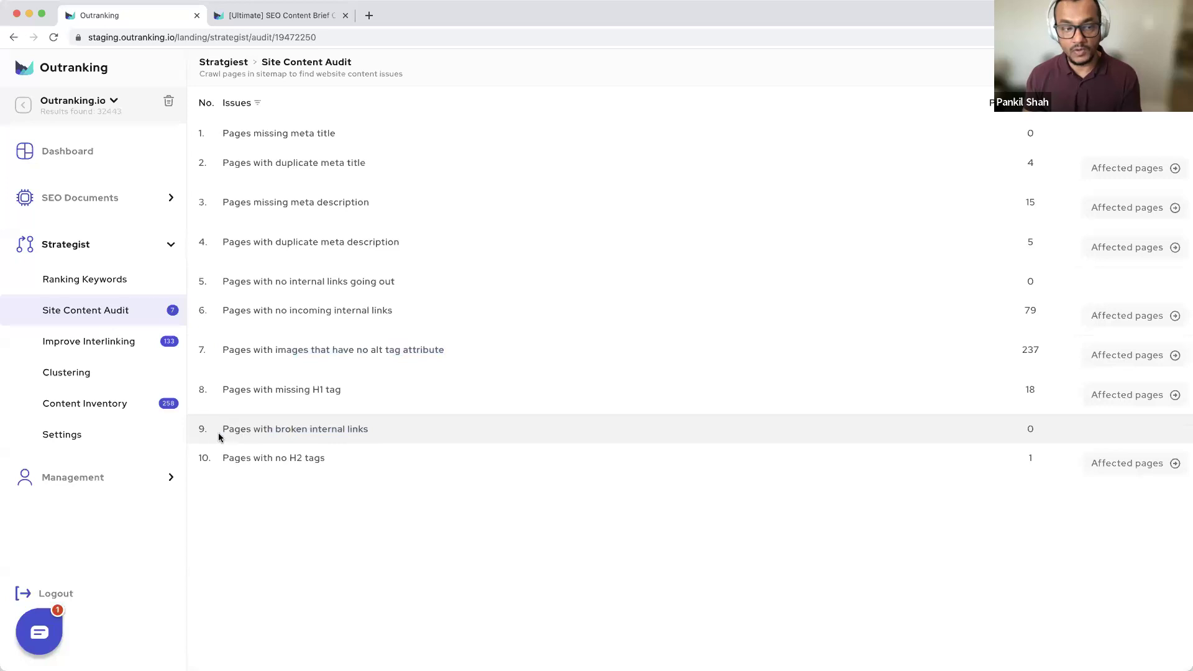
triple_click(216, 434)
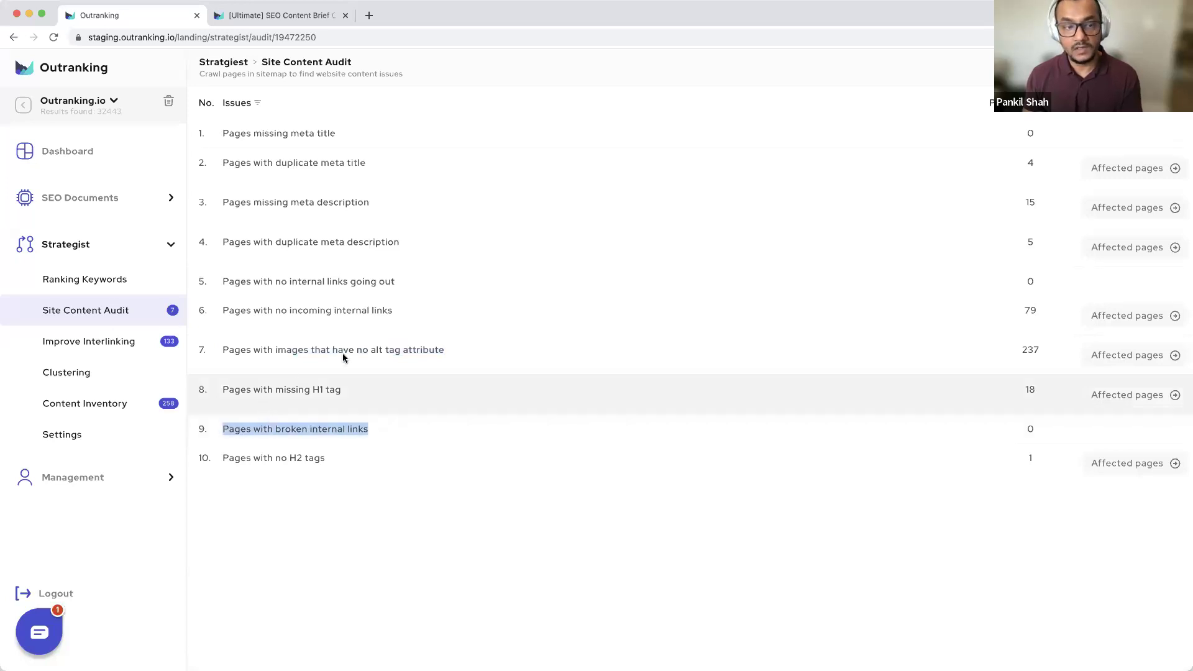
left_click(217, 283)
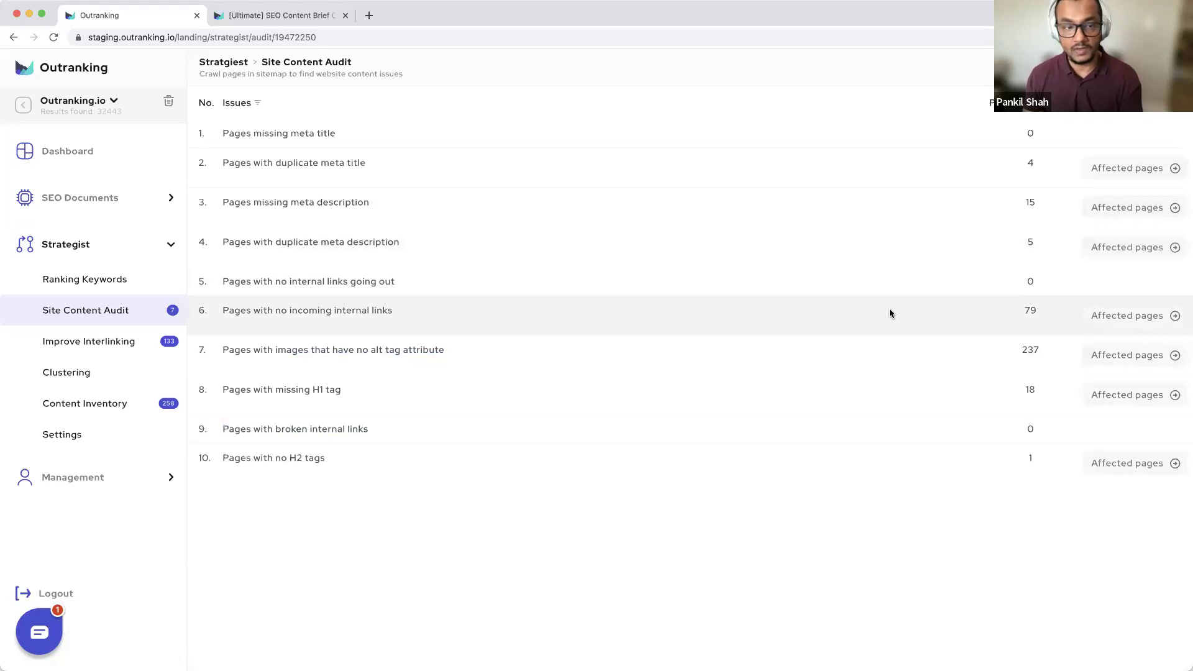
Open the affected pages for the no-incoming-internal-links issue and review the whole list.
left_click(1143, 315)
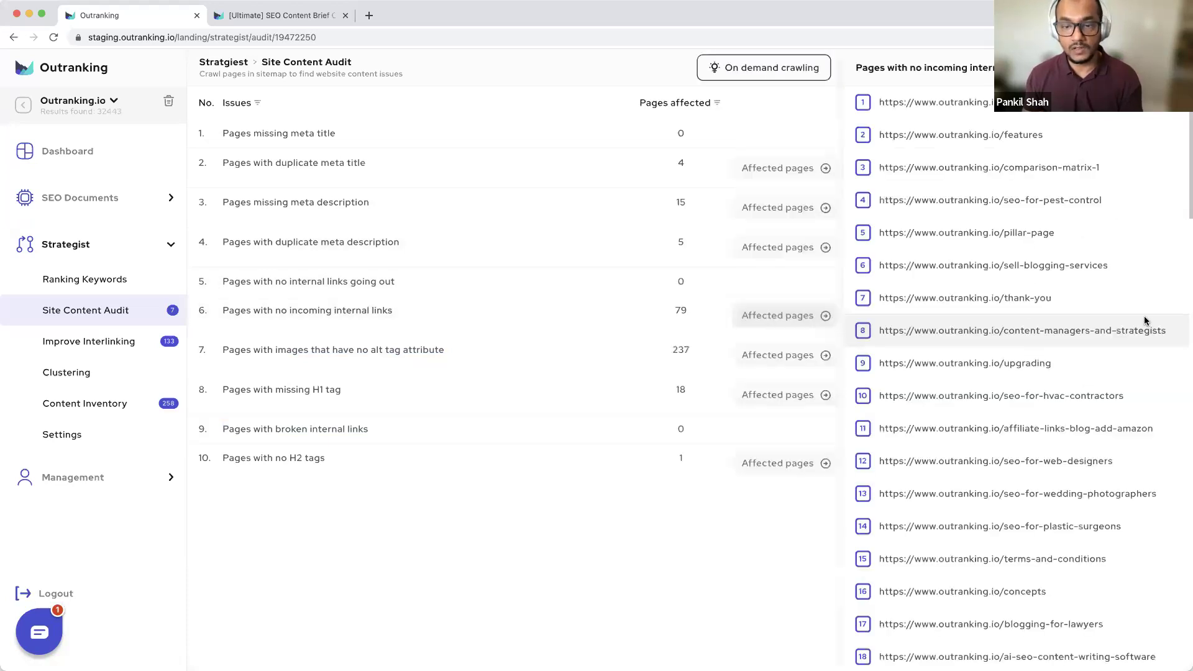
scroll(1124, 296, "down", 10)
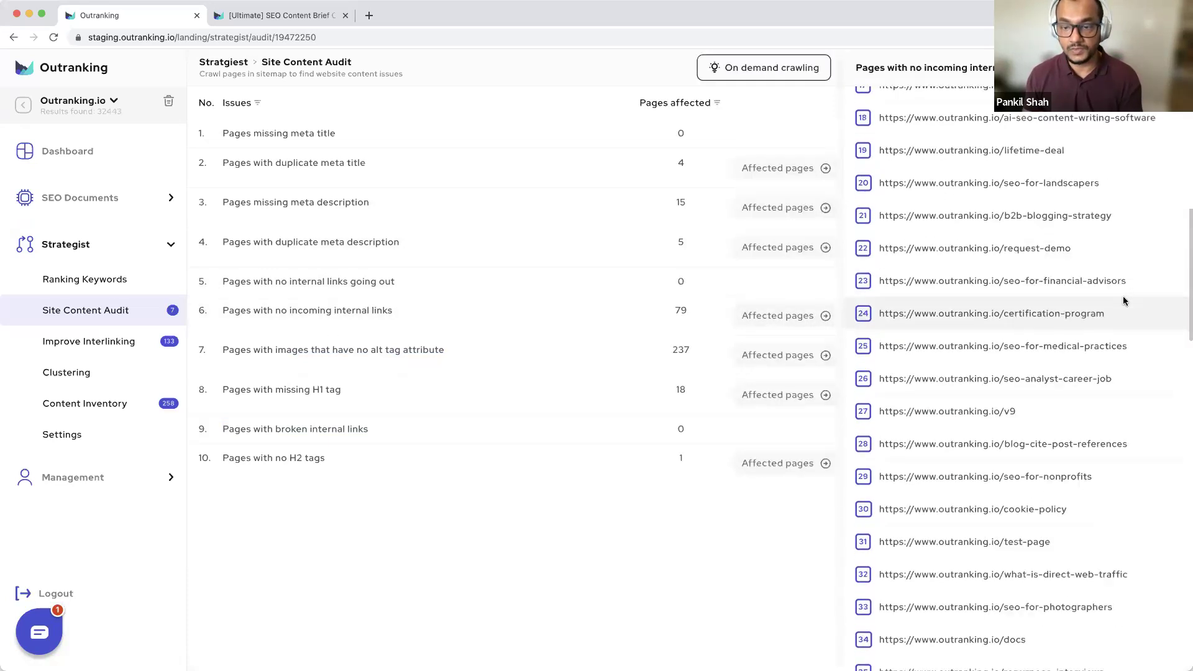
scroll(1128, 302, "down", 20)
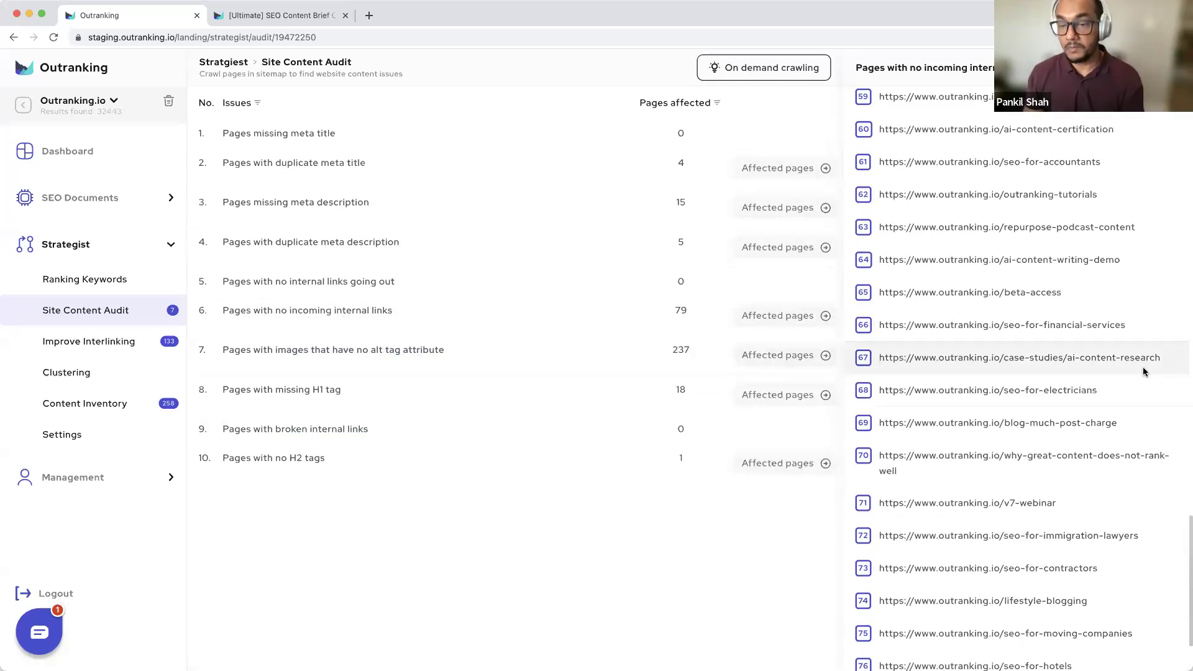
scroll(1145, 371, "down", 4)
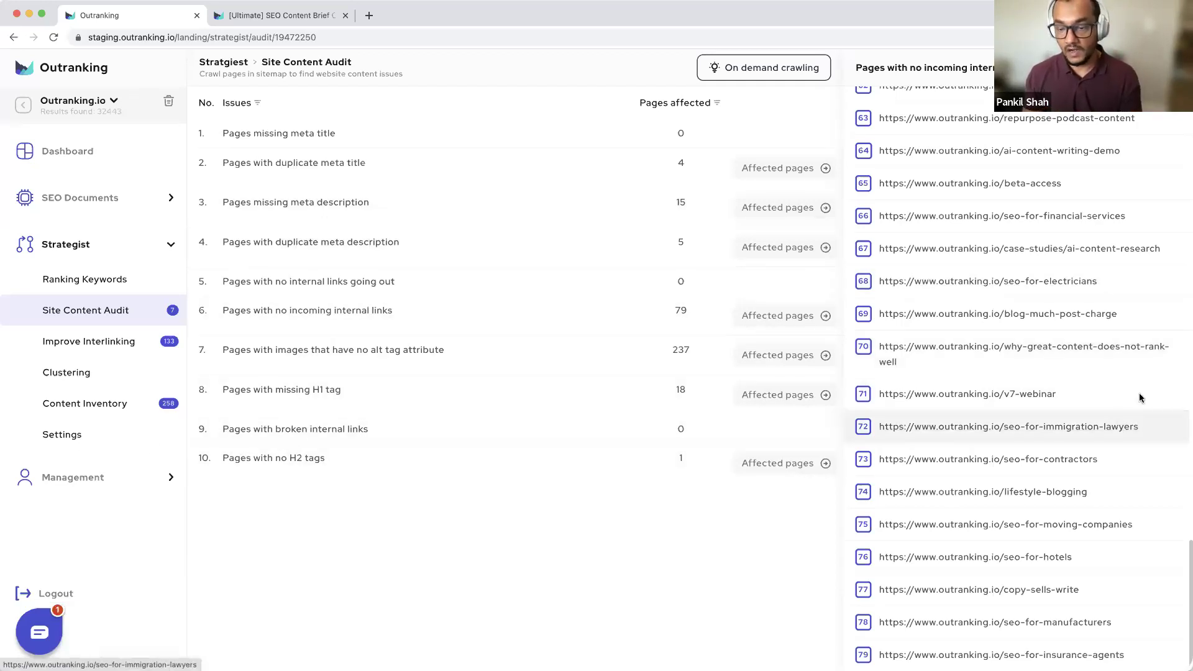
scroll(1149, 384, "up", 20)
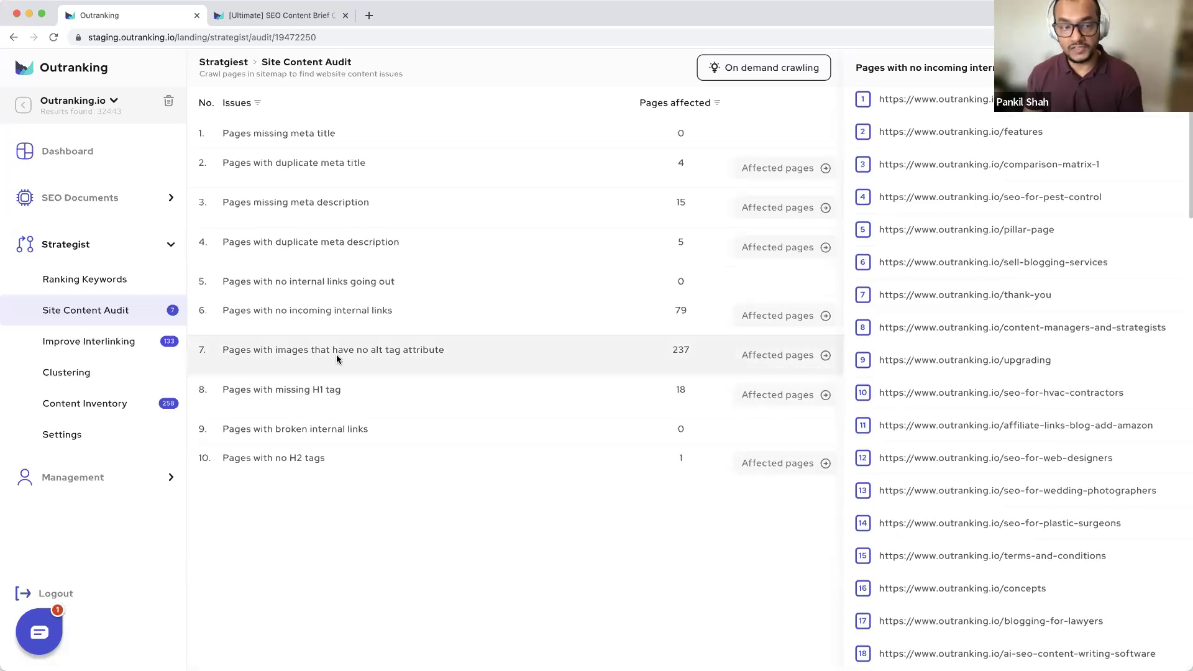
Review the affected pages for images without an alt tag attribute and for missing H1 tags.
left_click(787, 356)
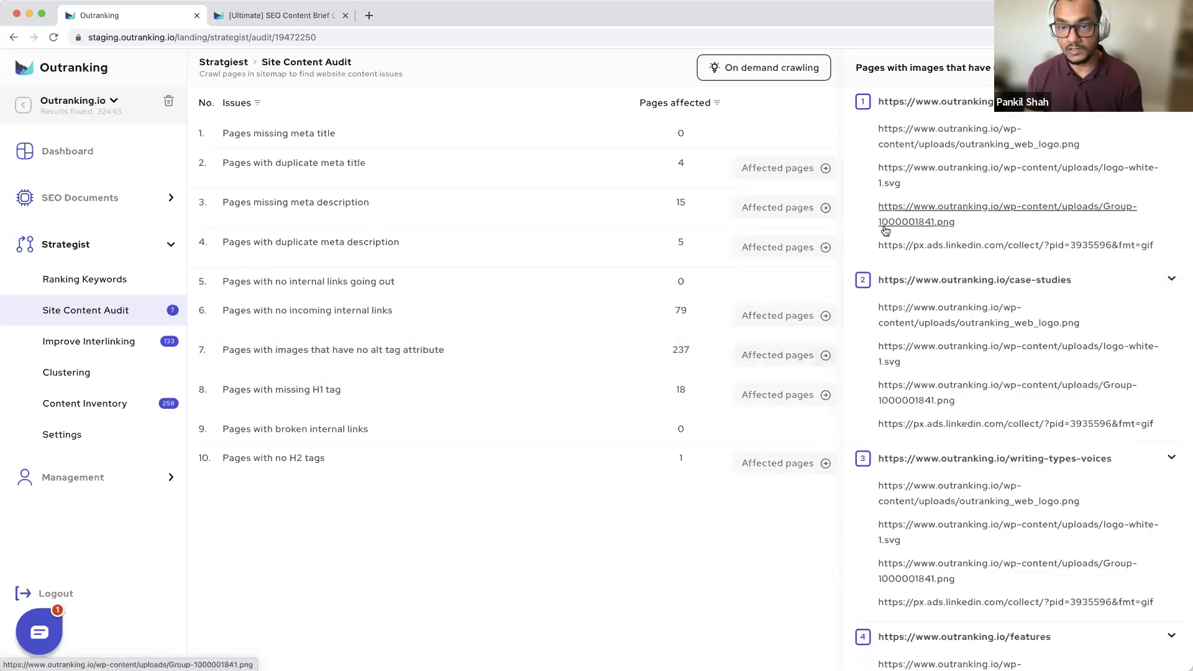
scroll(994, 308, "down", 5)
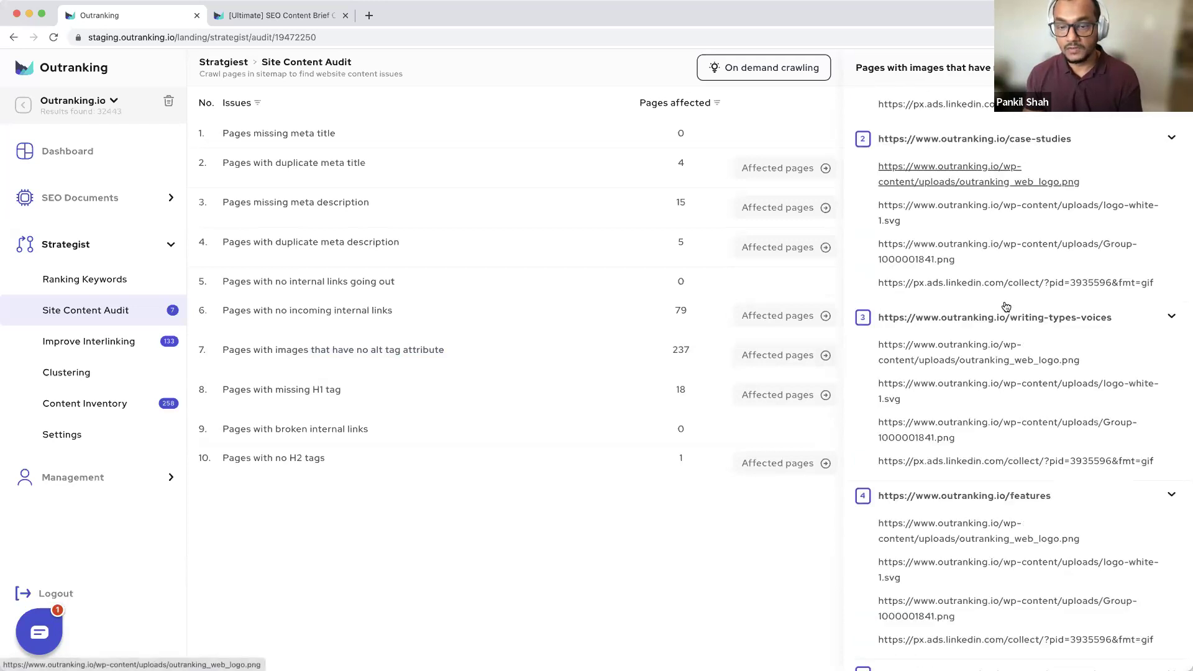
scroll(1002, 305, "down", 12)
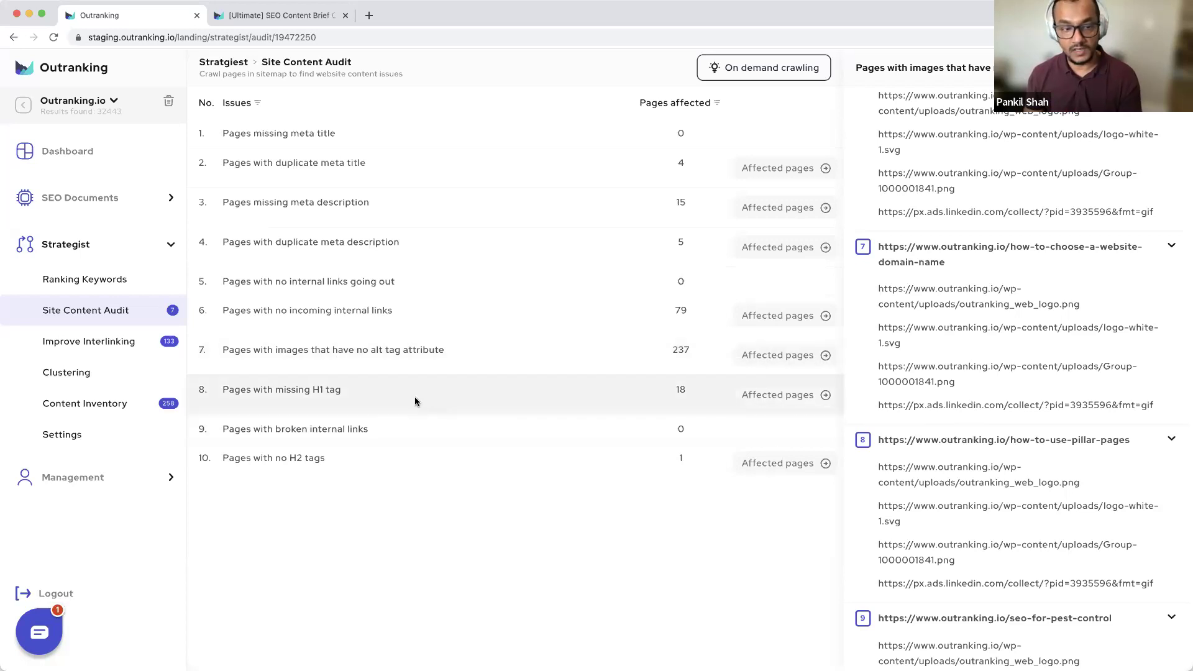
left_click(798, 398)
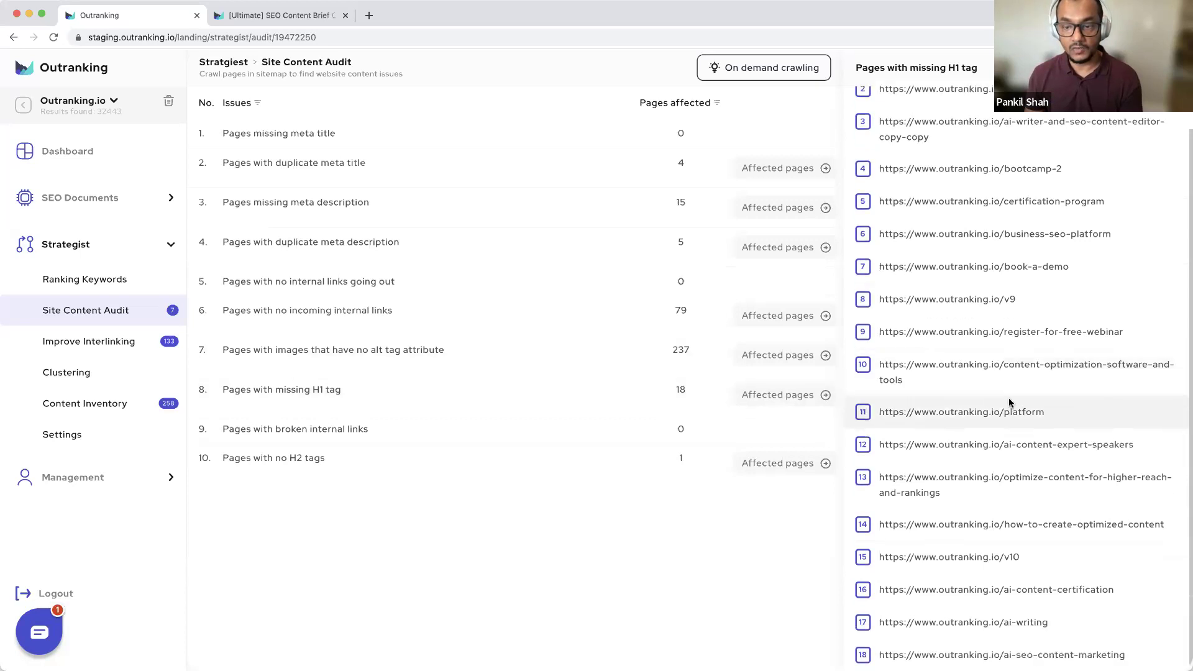
scroll(971, 435, "down", 2)
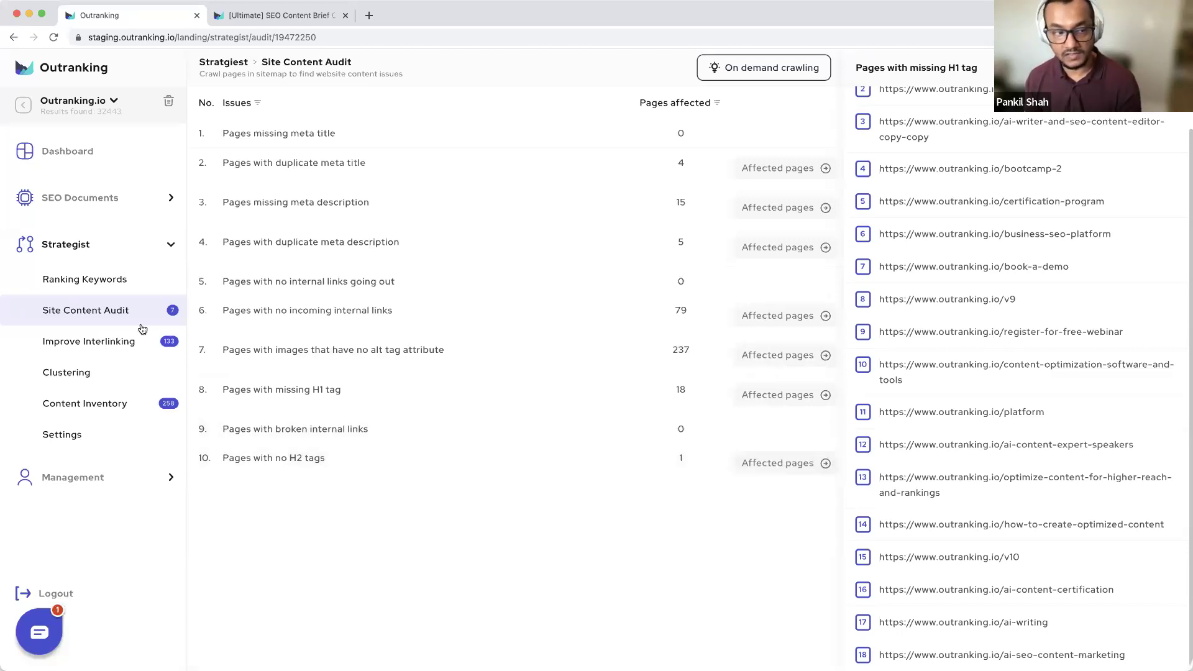
Open the Improve Interlinking suggestions, check the position trend for "types of writers" and highlight its pagerank.
left_click(107, 346)
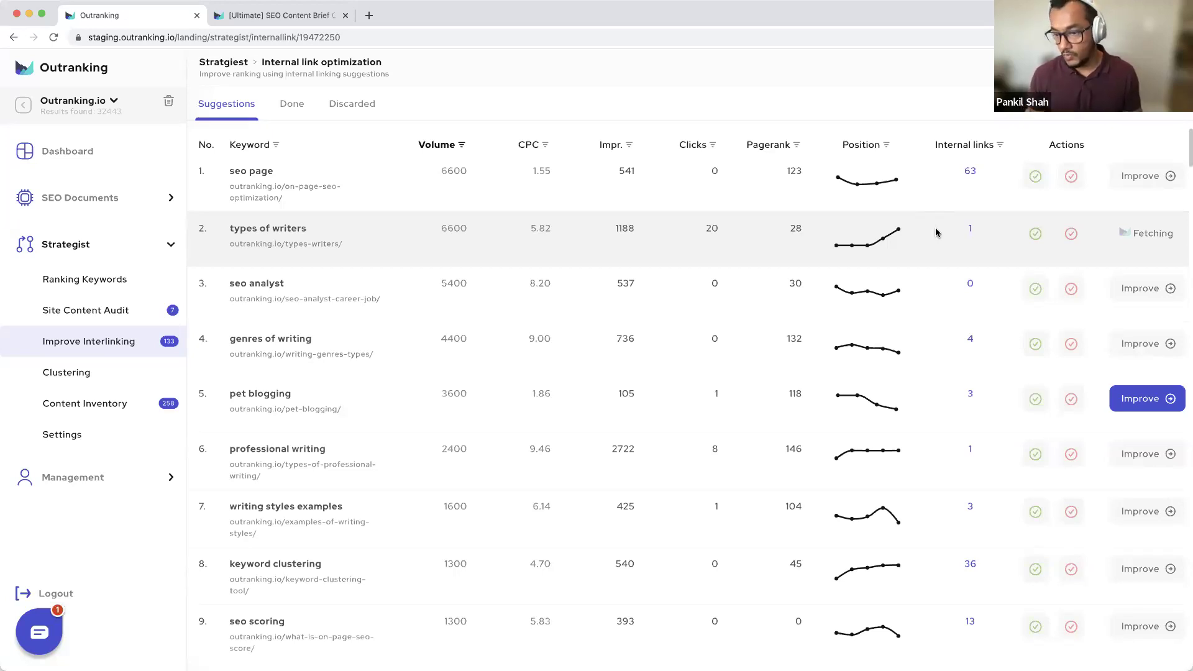
scroll(937, 232, "down", 3)
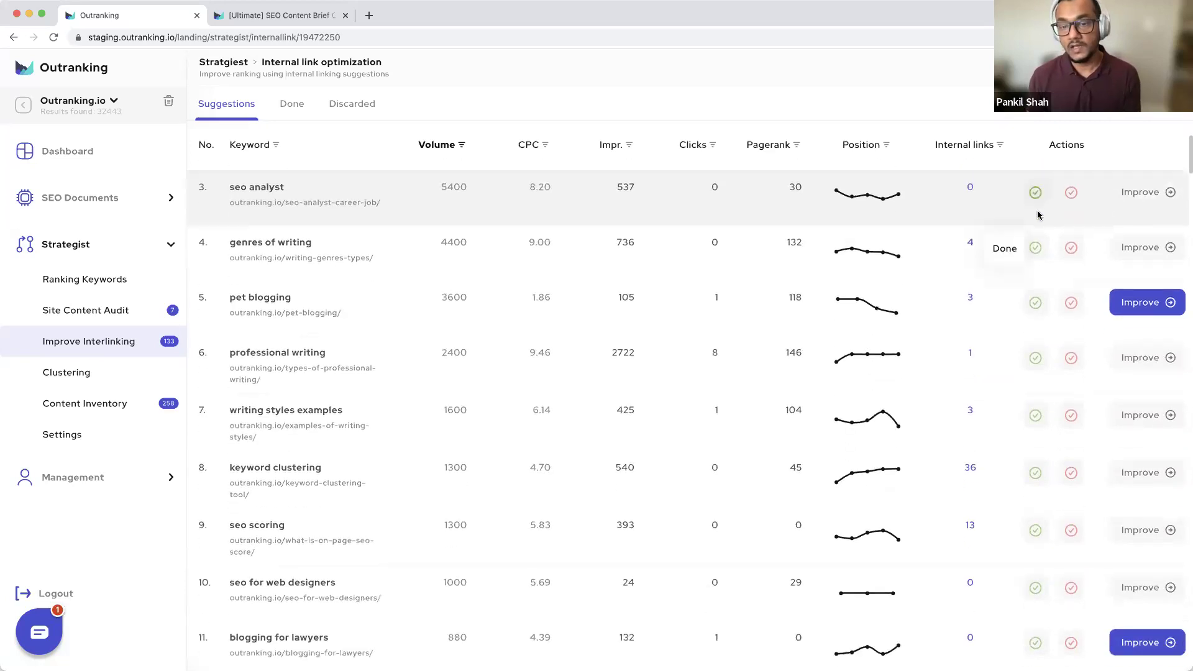
scroll(940, 248, "up", 3)
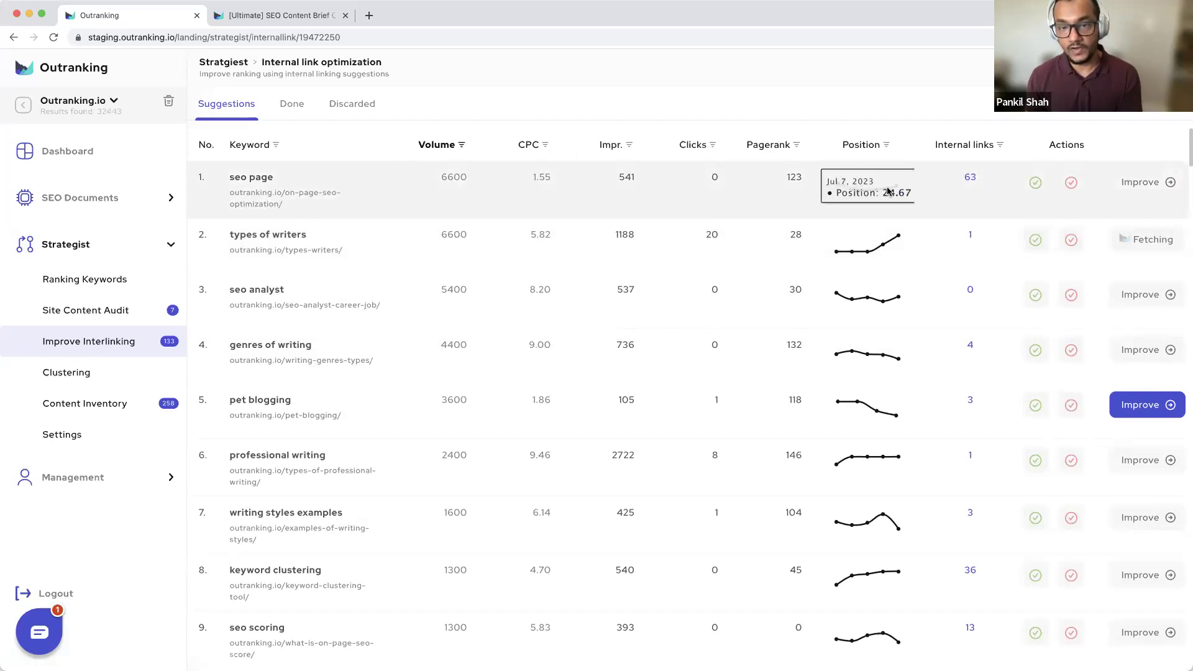
mouse_move(897, 240)
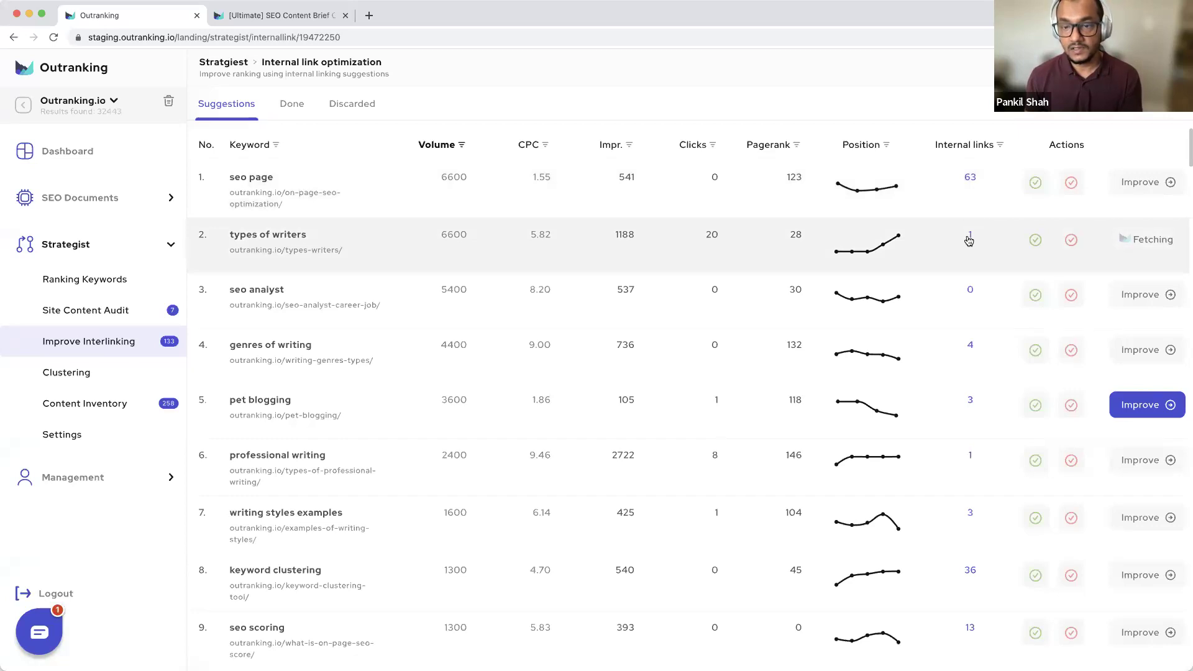
mouse_move(897, 238)
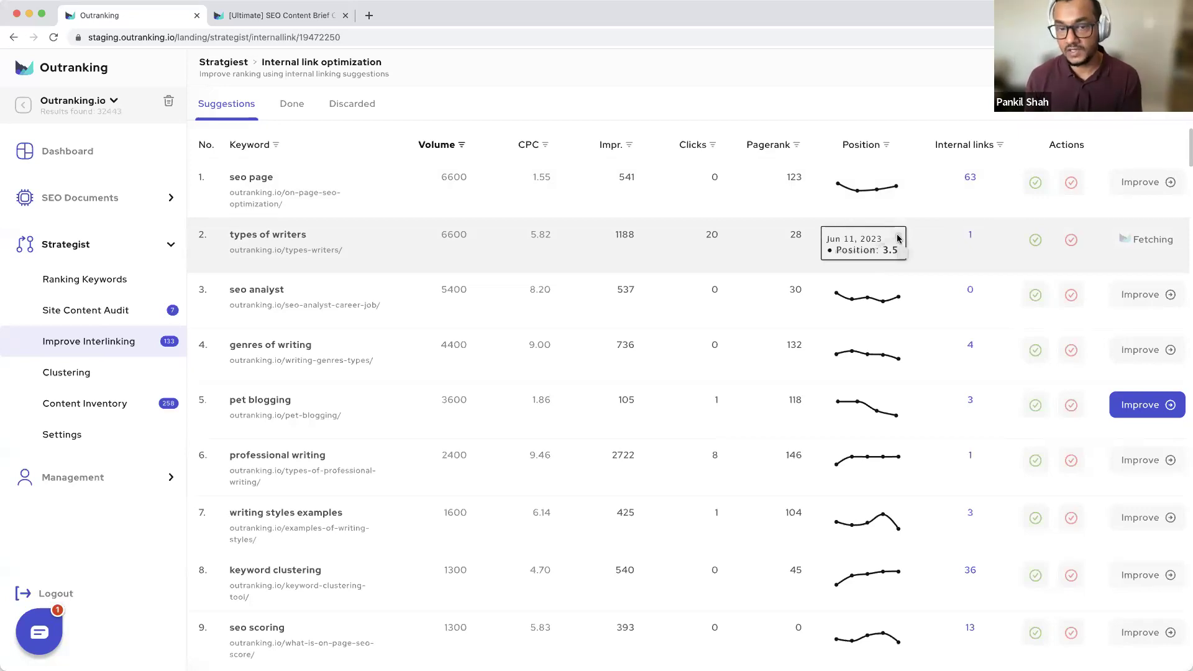
left_click_drag(808, 238, 782, 238)
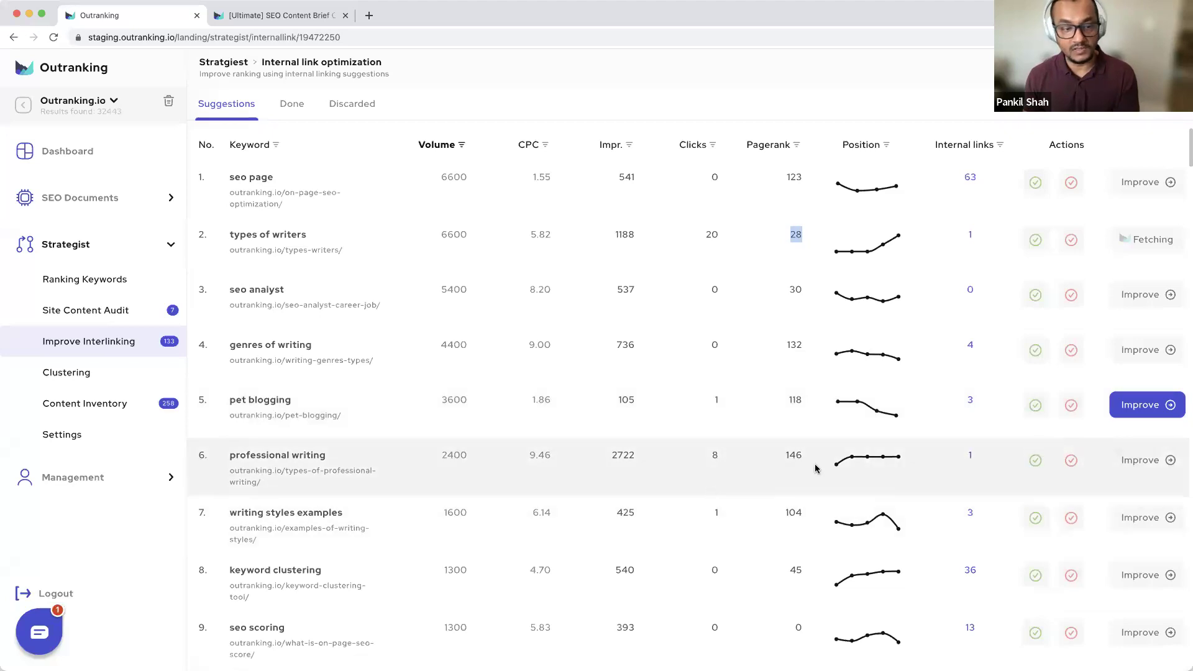
Request internal link improvements for "professional writing" and open and review the link suggestions for "blogging for lawyers".
left_click(1137, 474)
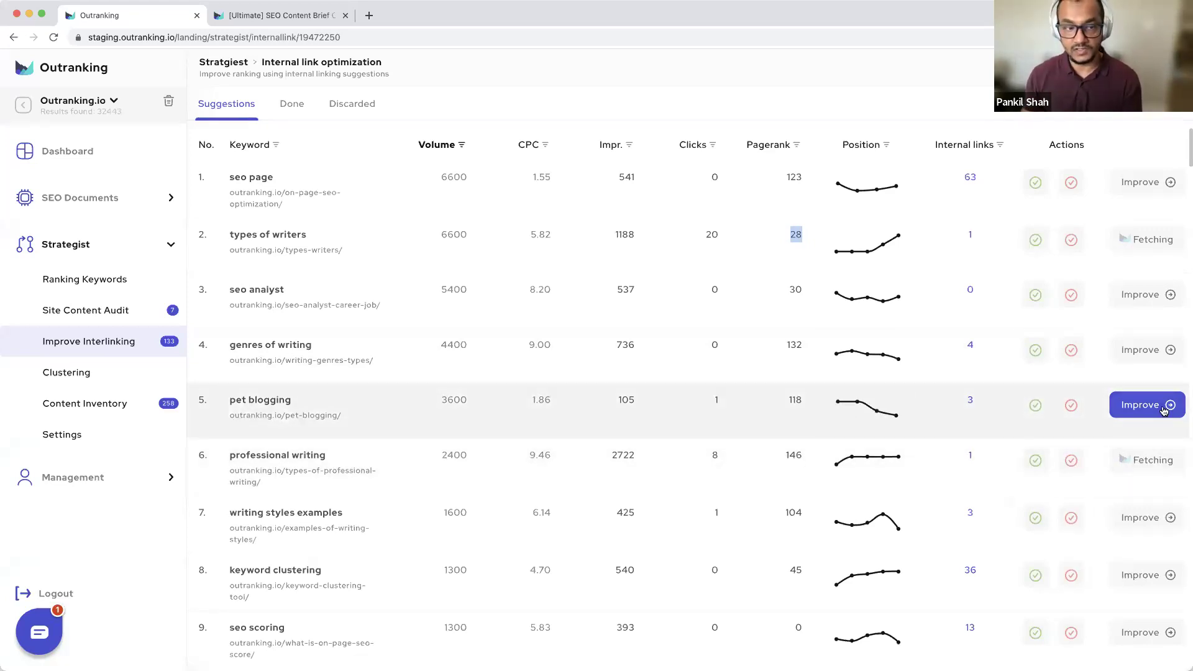
scroll(1144, 547, "down", 3)
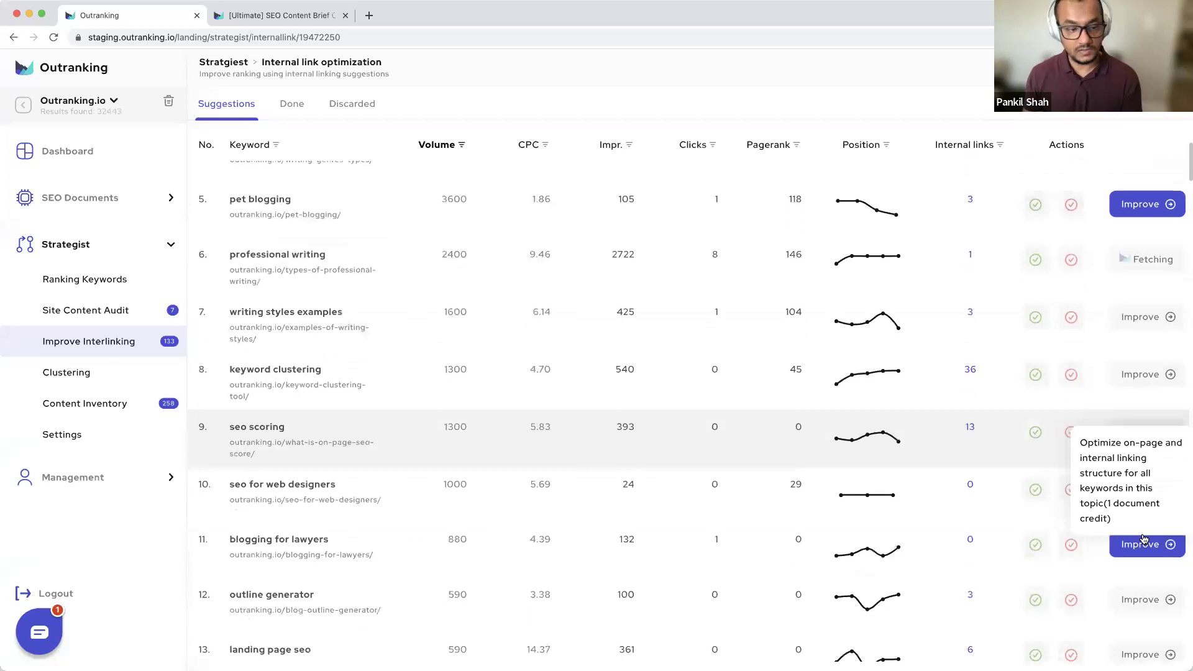
left_click(1134, 553)
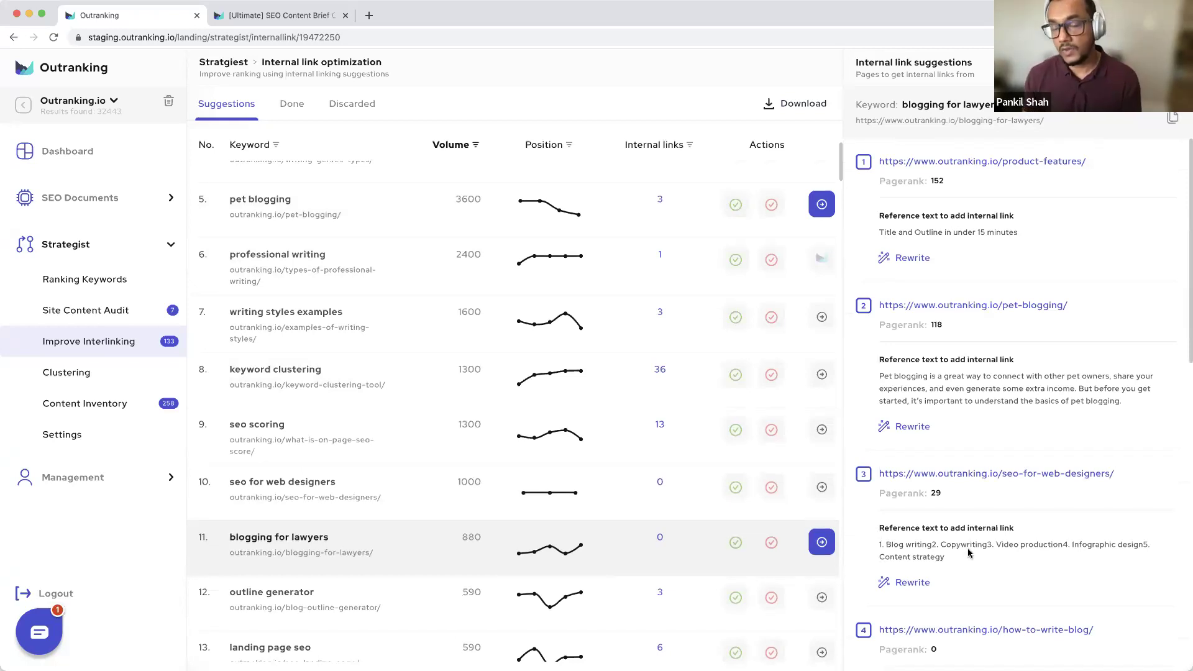
scroll(1113, 492, "down", 6)
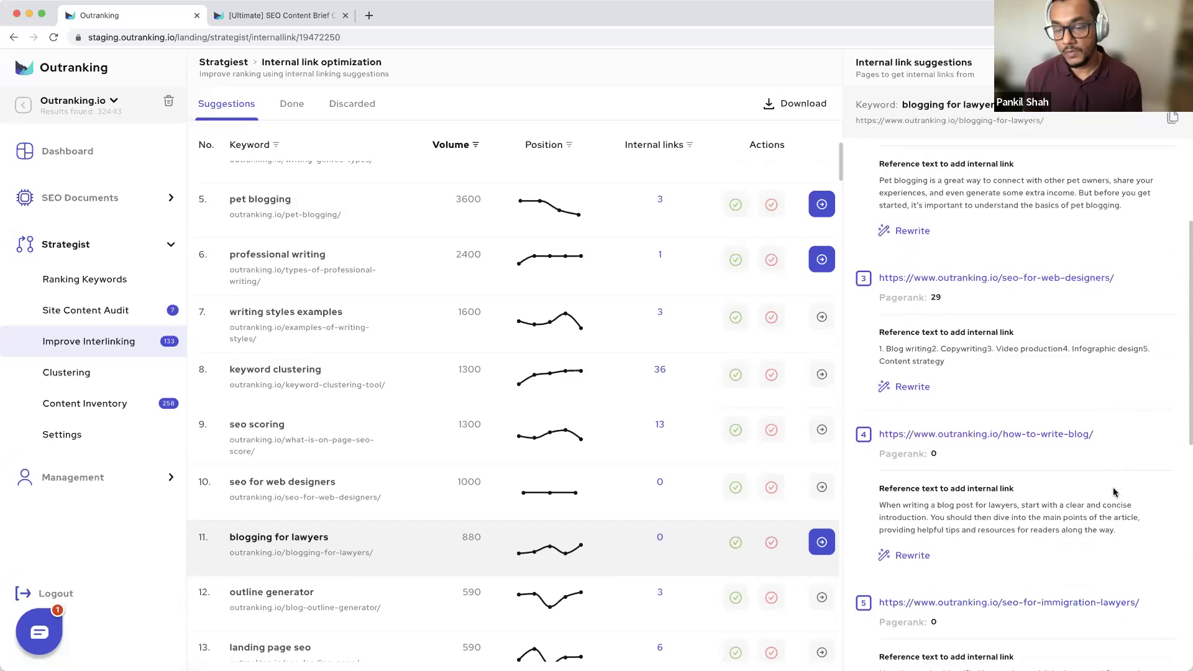
scroll(1112, 492, "down", 2)
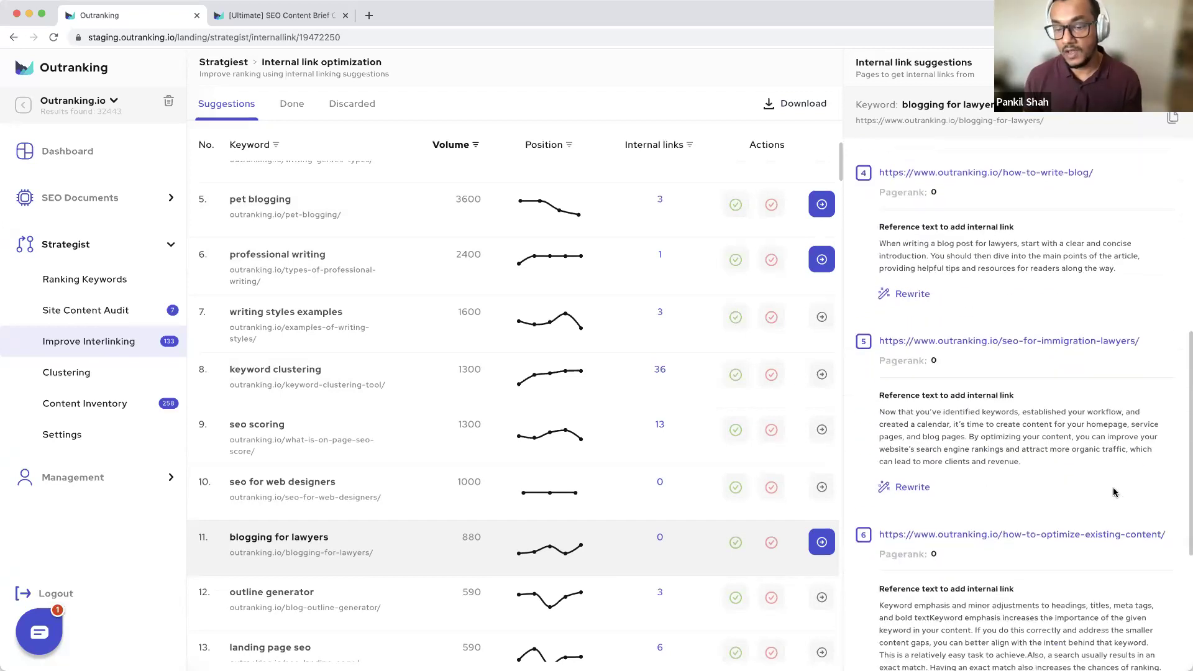
scroll(1112, 492, "down", 3)
scroll(1113, 492, "up", 10)
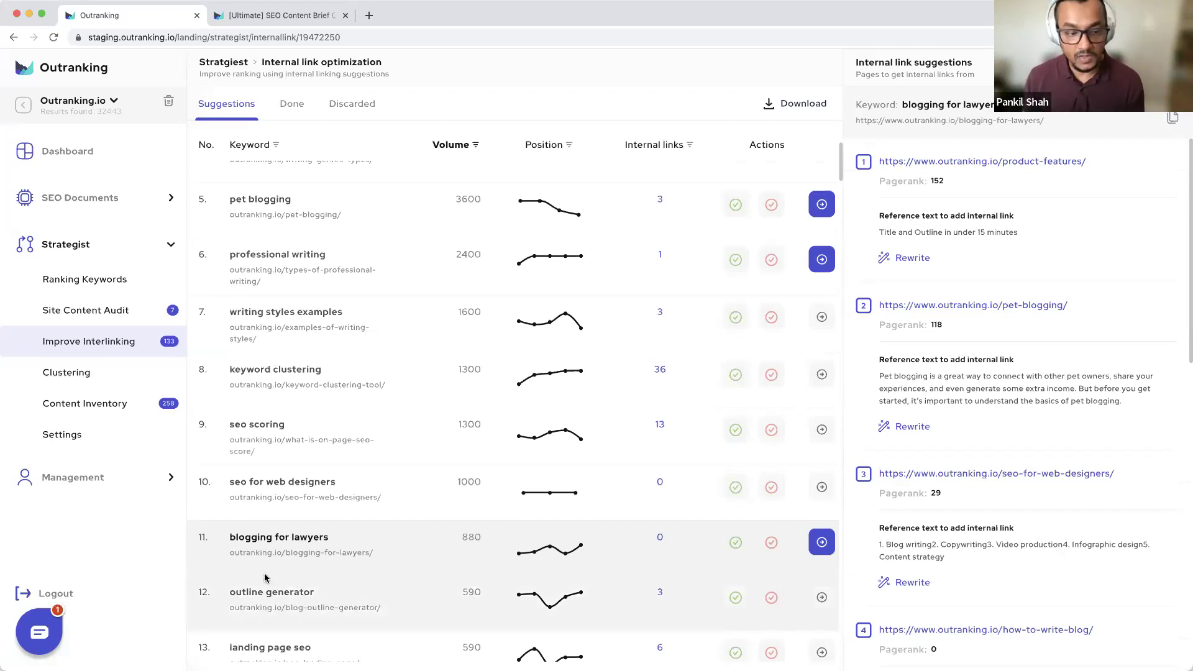
Highlight the reference text label and pagerank of the pet-blogging suggestion, and the product-features suggestion's URL and pagerank.
left_click_drag(880, 366, 1007, 366)
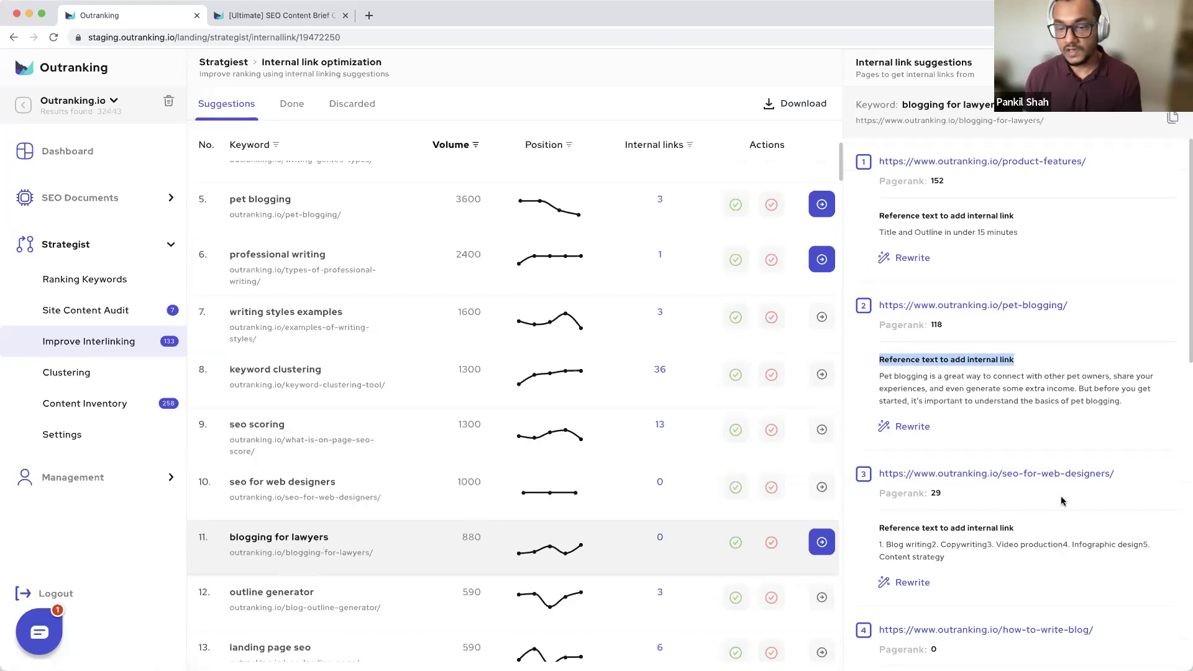
double_click(937, 324)
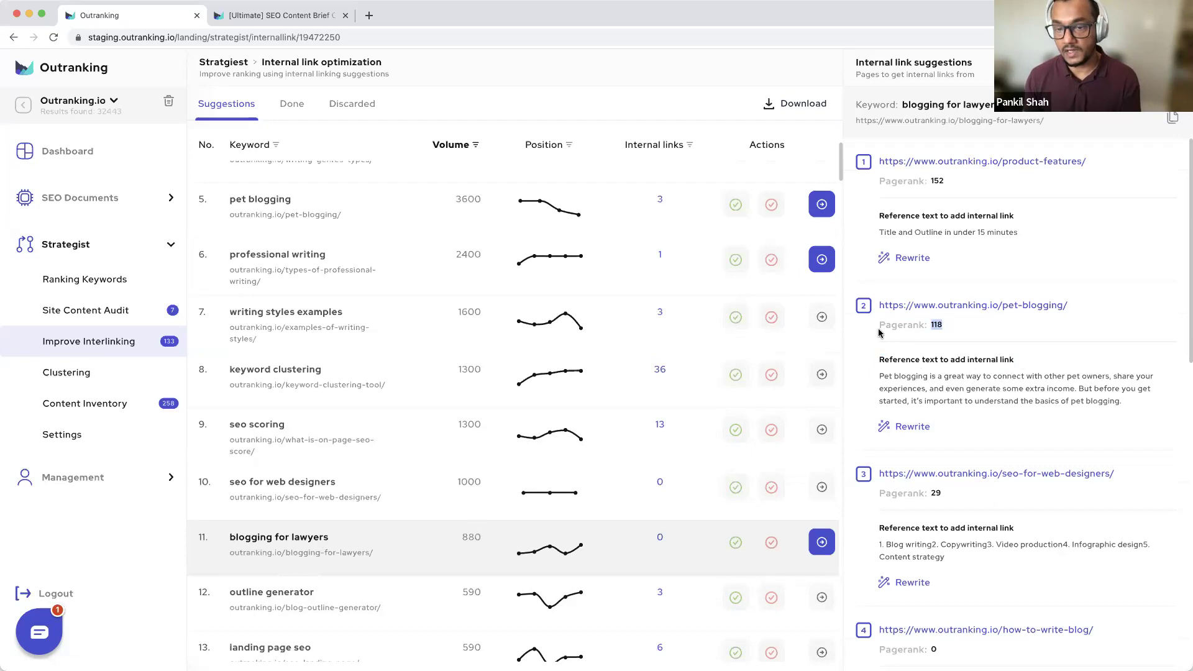
left_click_drag(879, 182, 868, 183)
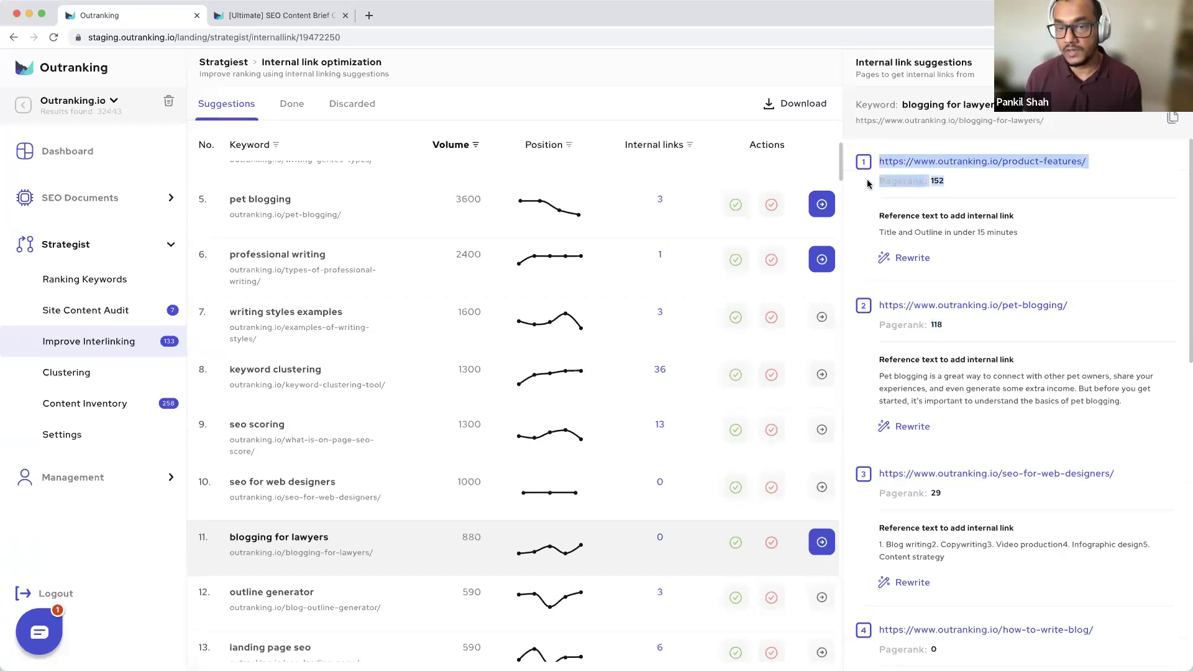
left_click(961, 188)
mouse_move(579, 550)
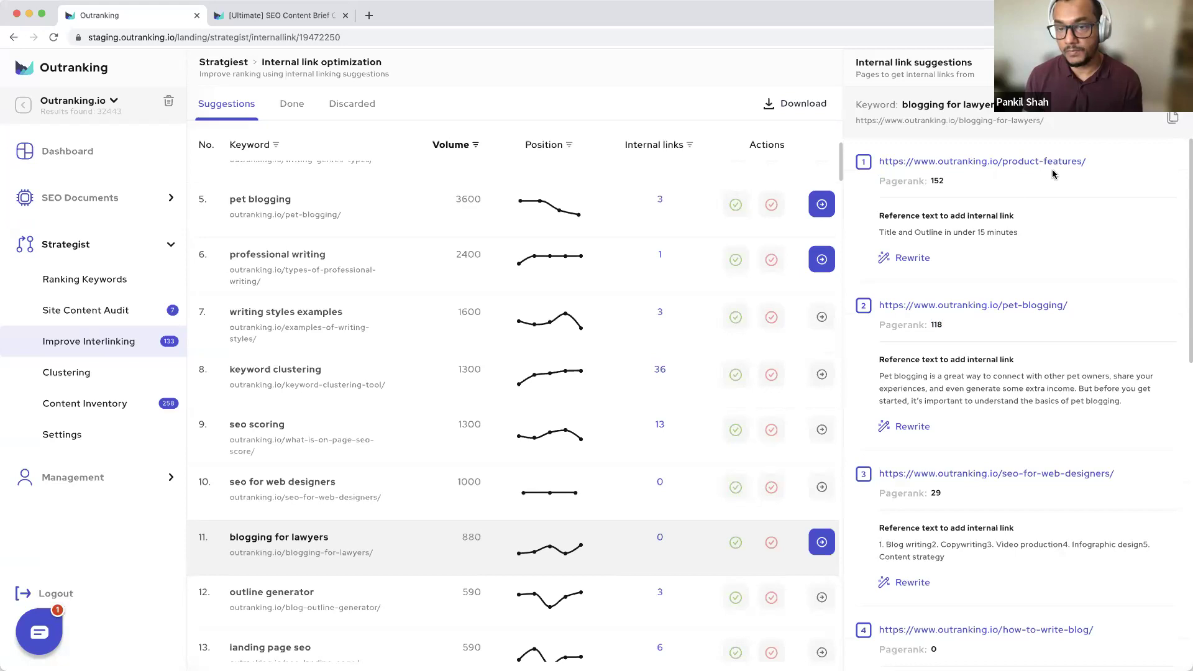
scroll(1056, 249, "down", 1)
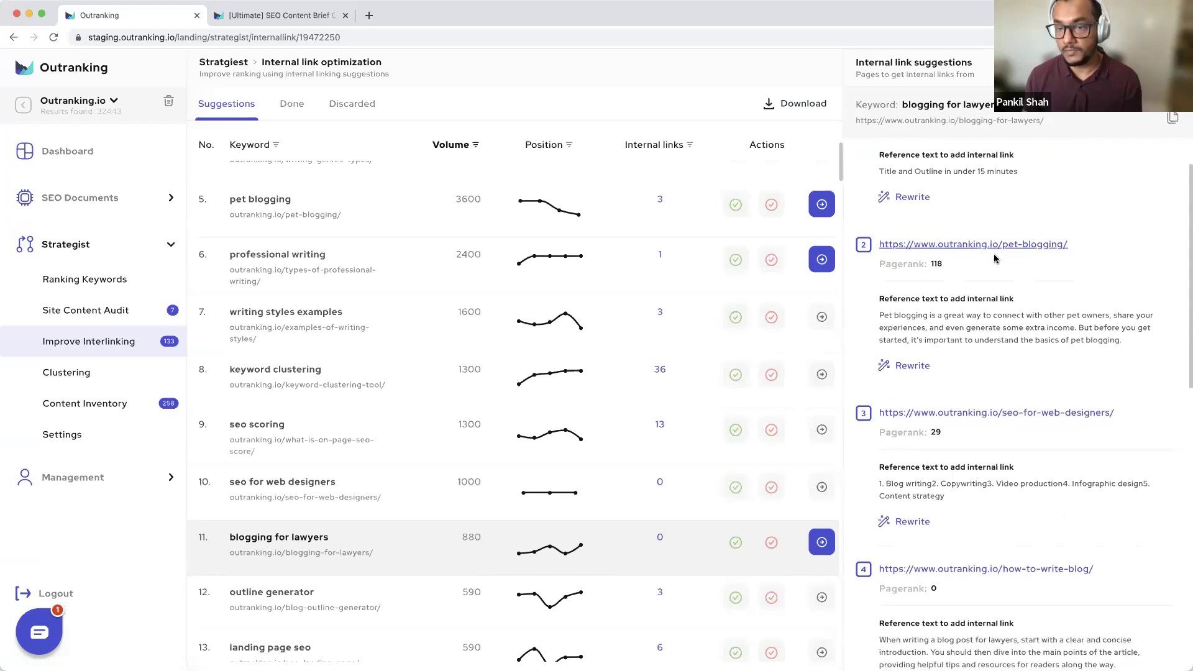
Review the remaining internal link suggestions for "blogging for lawyers", including their pageranks and reference texts.
scroll(1095, 300, "down", 2)
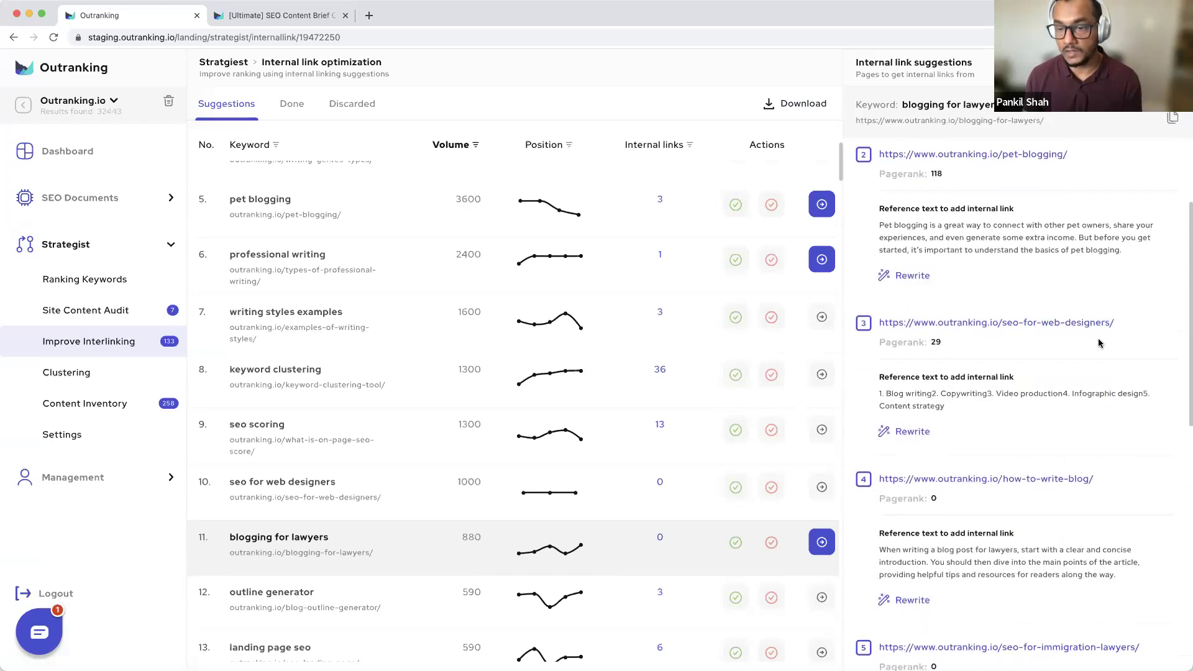
scroll(1104, 368, "down", 3)
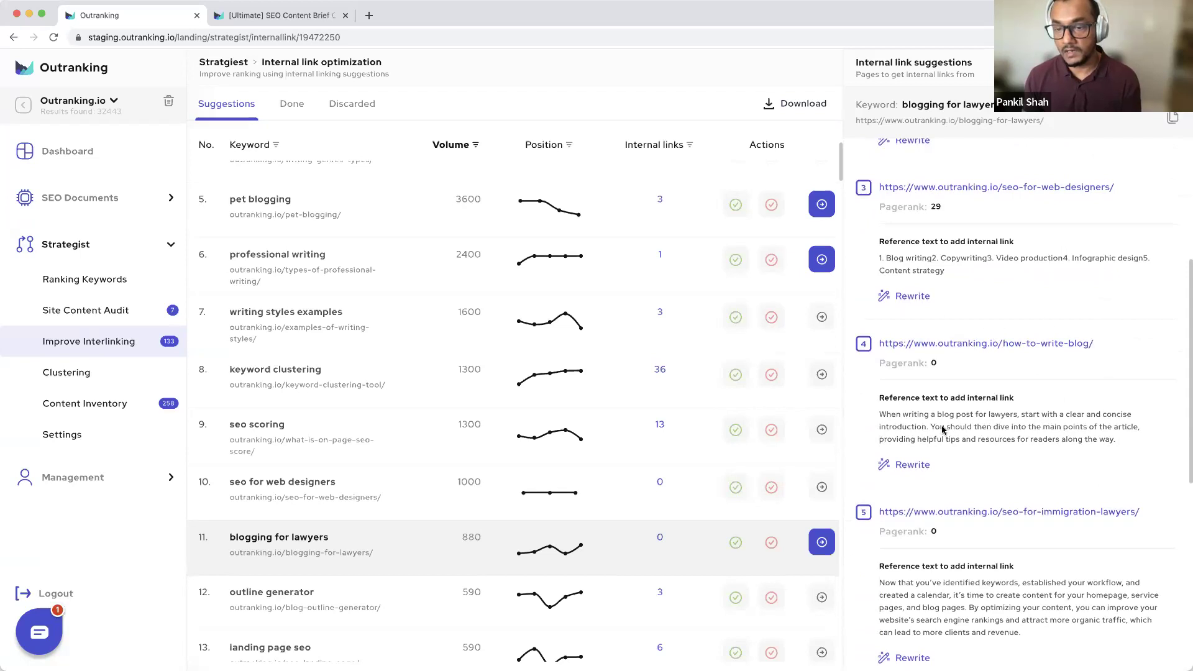
scroll(1080, 479, "down", 2)
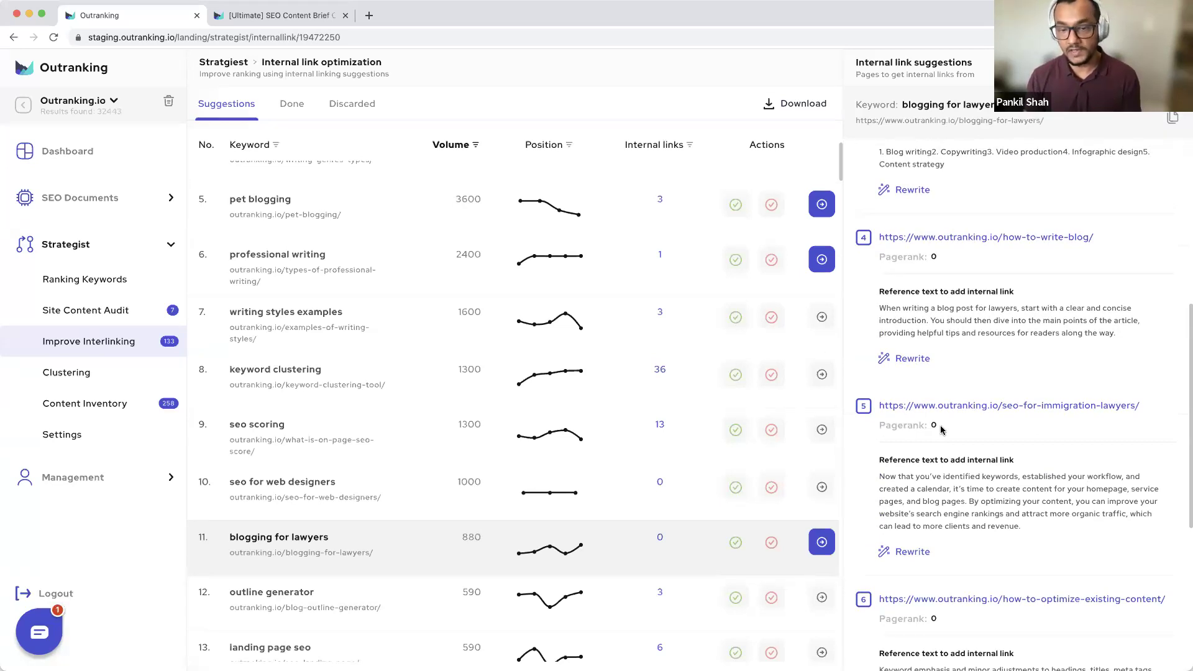
scroll(1041, 398, "up", 3)
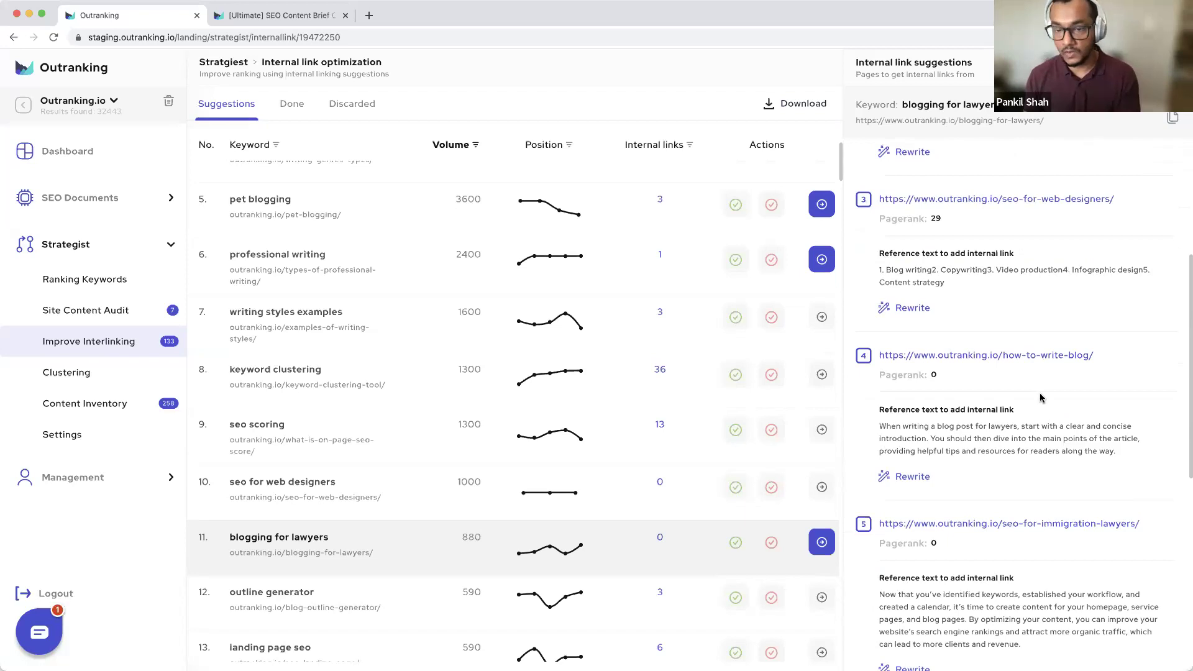
scroll(1059, 319, "up", 3)
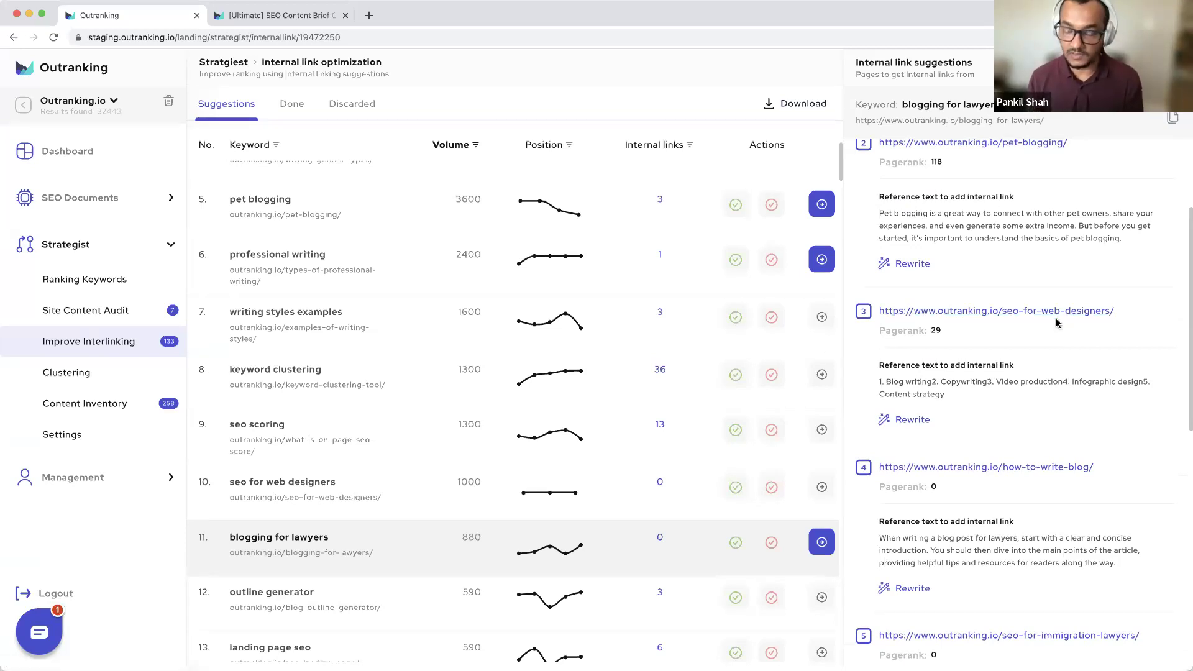
scroll(1127, 517, "up", 3)
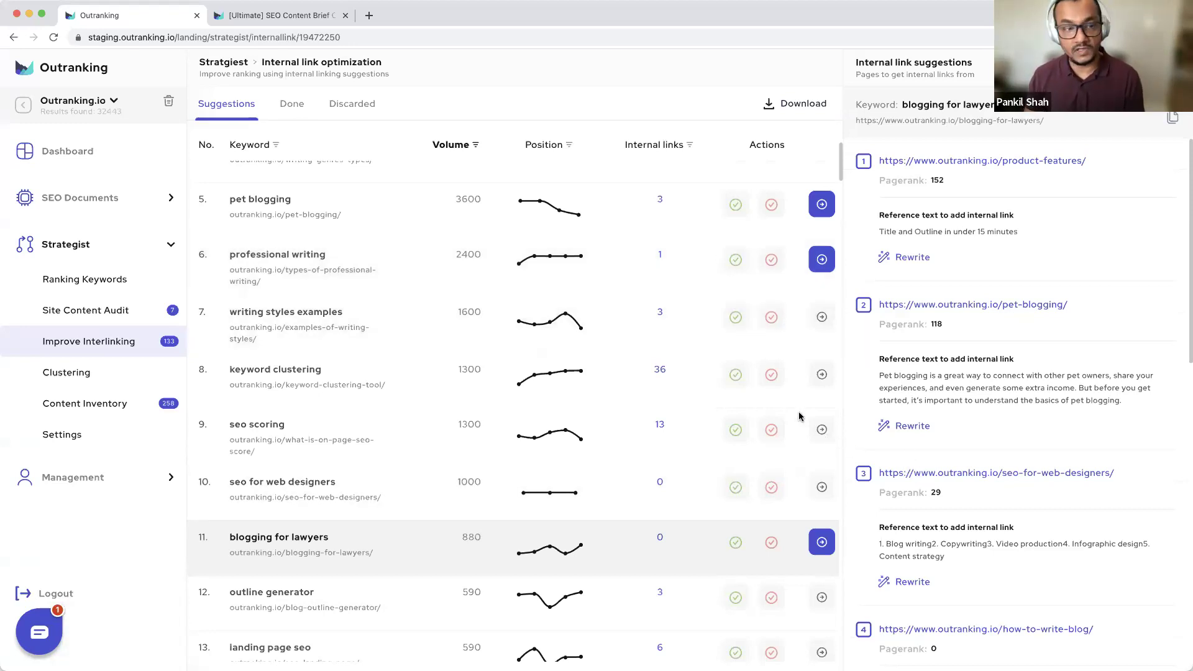
Open and review the link suggestions for "pet blogging", highlight the keyword in the first reference text, and close the suggestions.
scroll(823, 413, "up", 3)
left_click(822, 405)
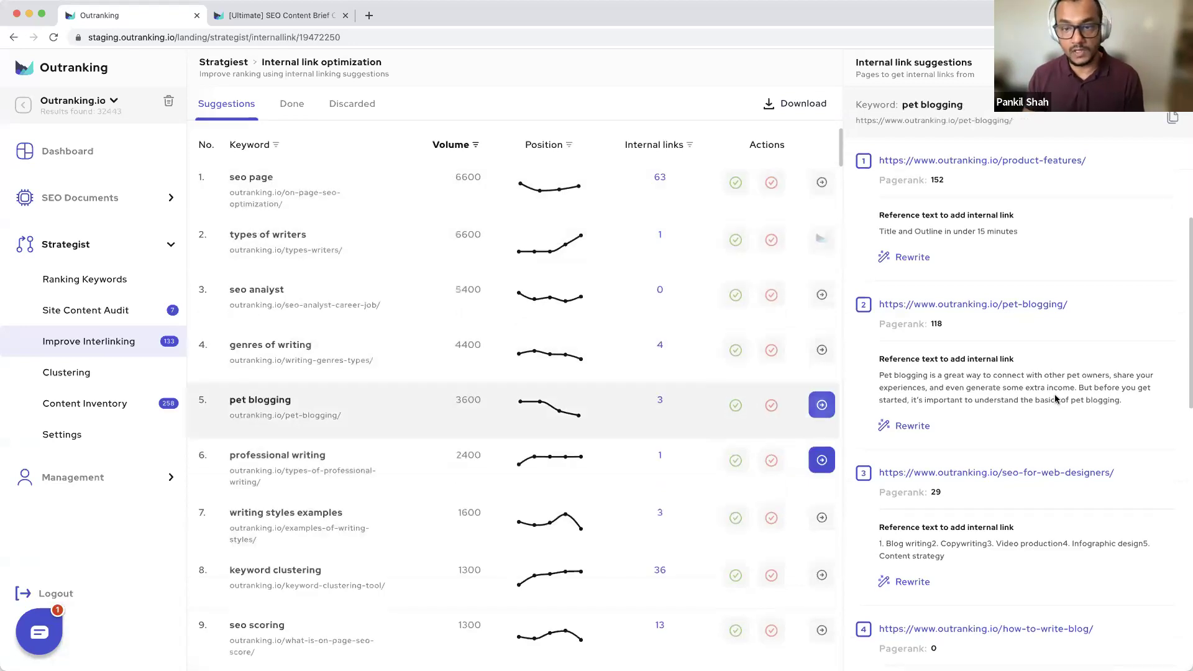
scroll(1085, 379, "down", 5)
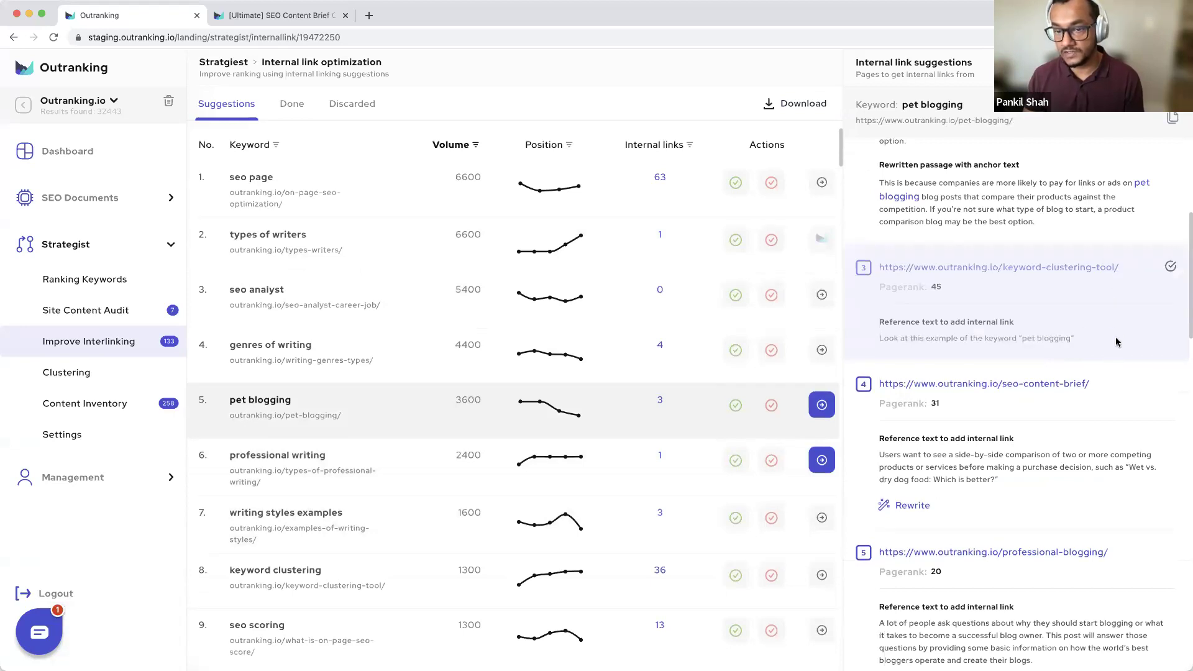
scroll(1093, 348, "down", 3)
scroll(1062, 366, "up", 10)
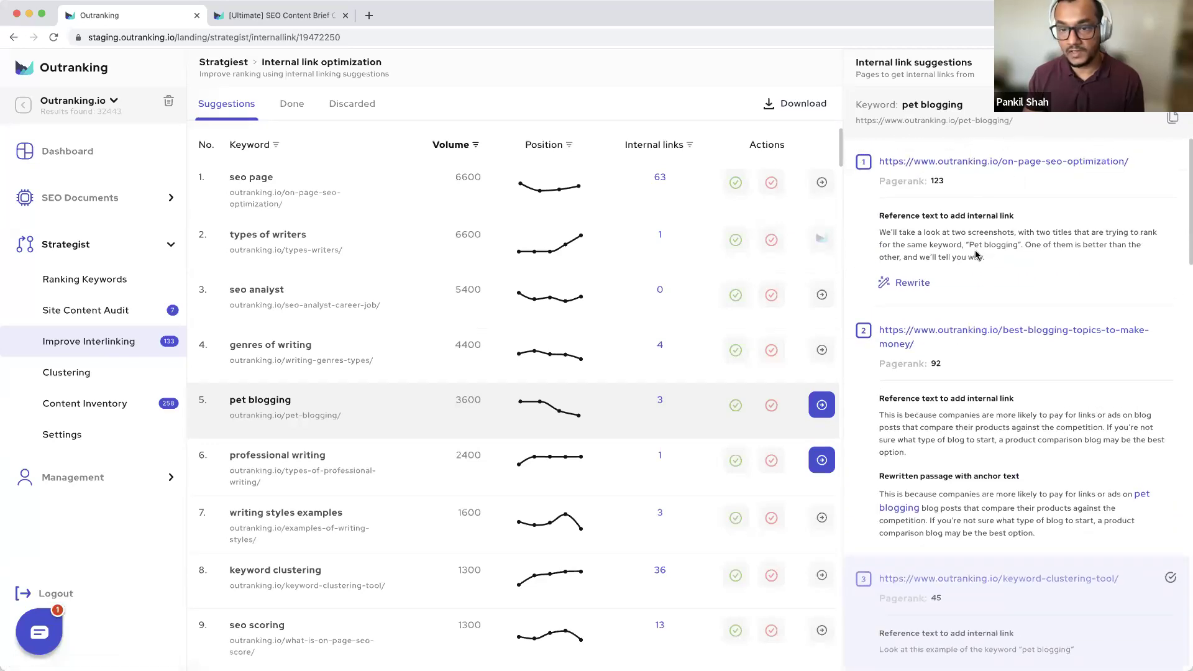
left_click_drag(969, 246, 1017, 250)
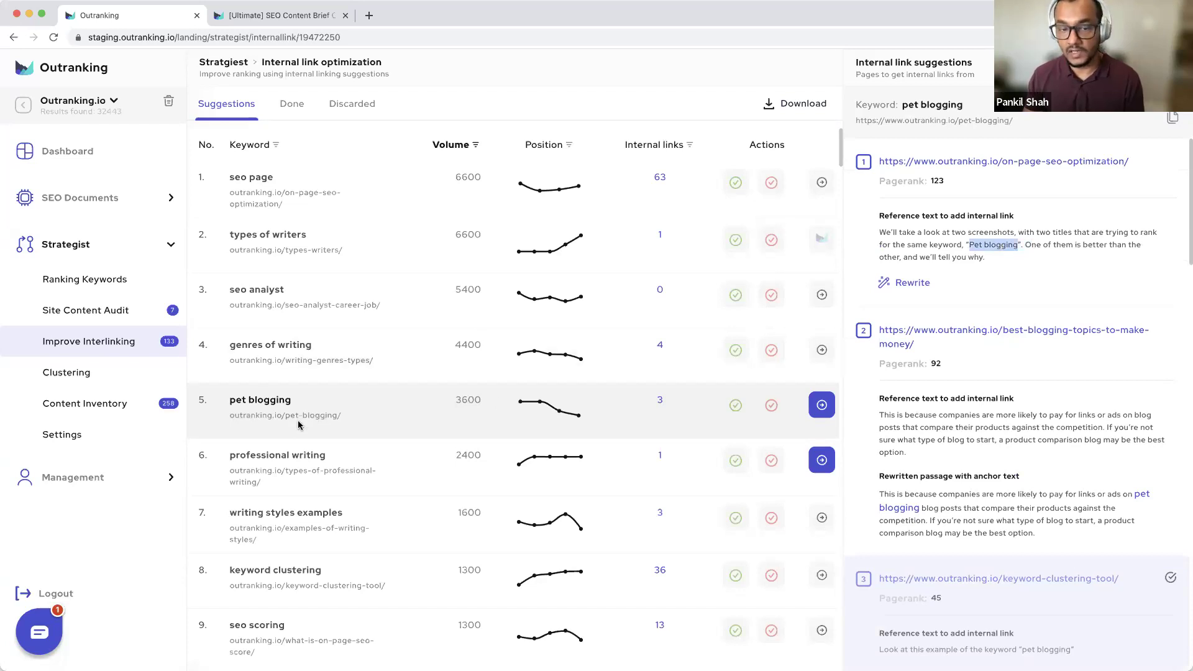
mouse_move(579, 418)
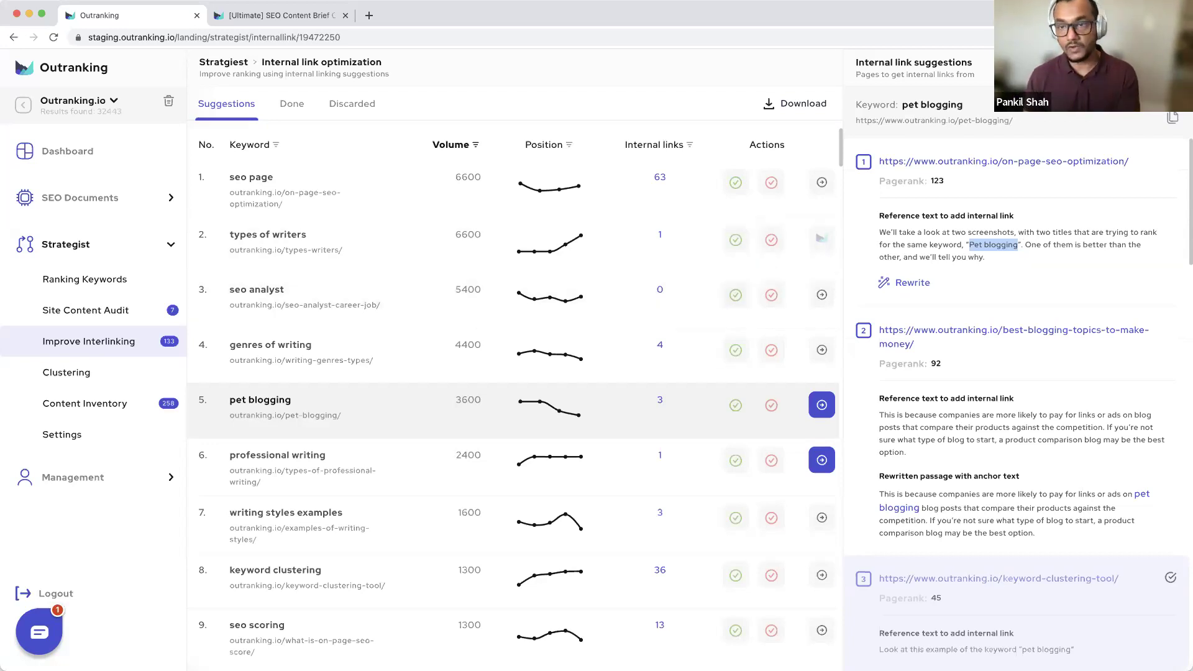
key("Escape")
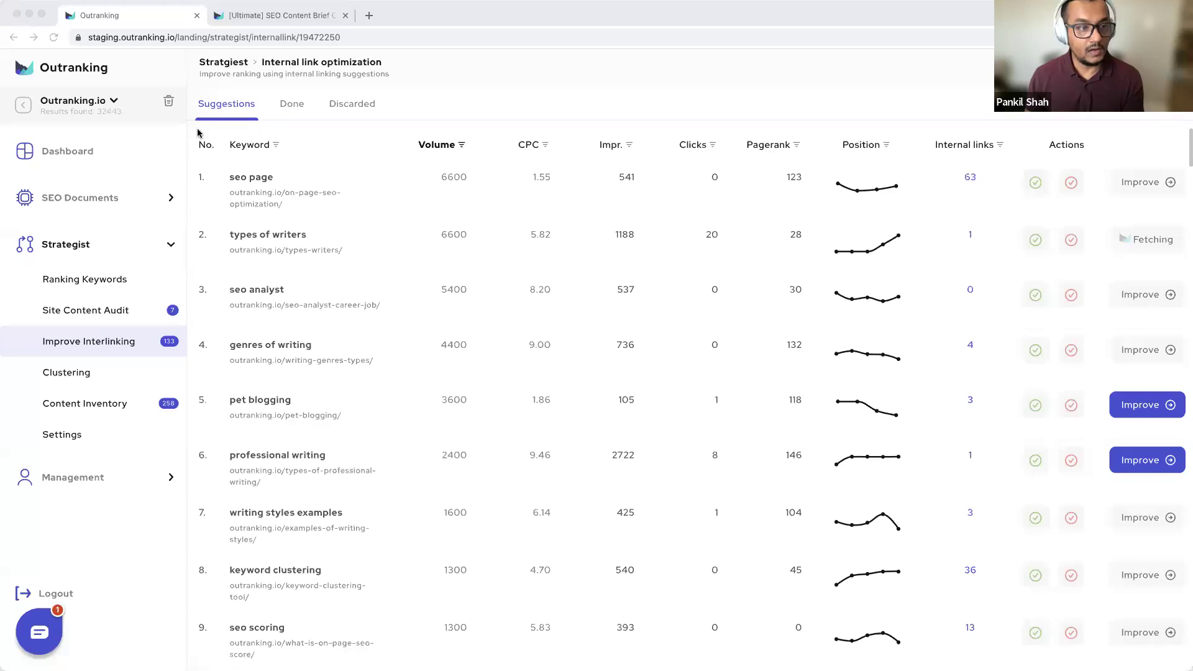
Bring the Semrush Keyword Magic Tool page into the browser window, highlight its "AI seo" query, and return to Outranking.
left_click_drag(50, 17, 256, 31)
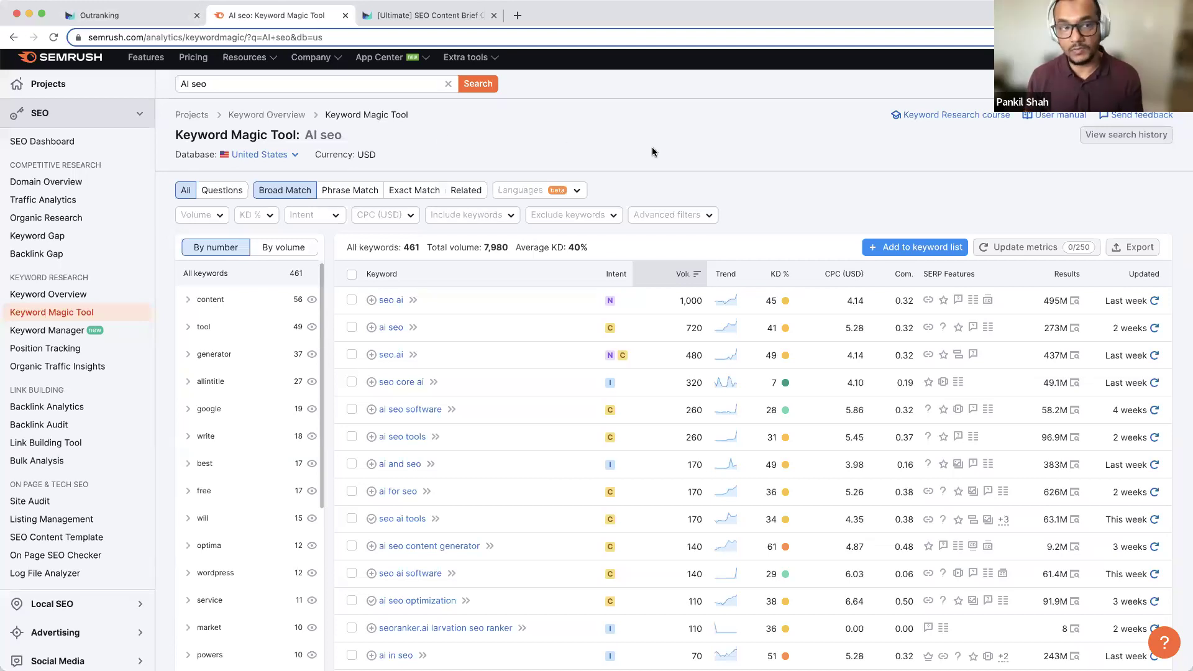
left_click_drag(207, 81, 171, 87)
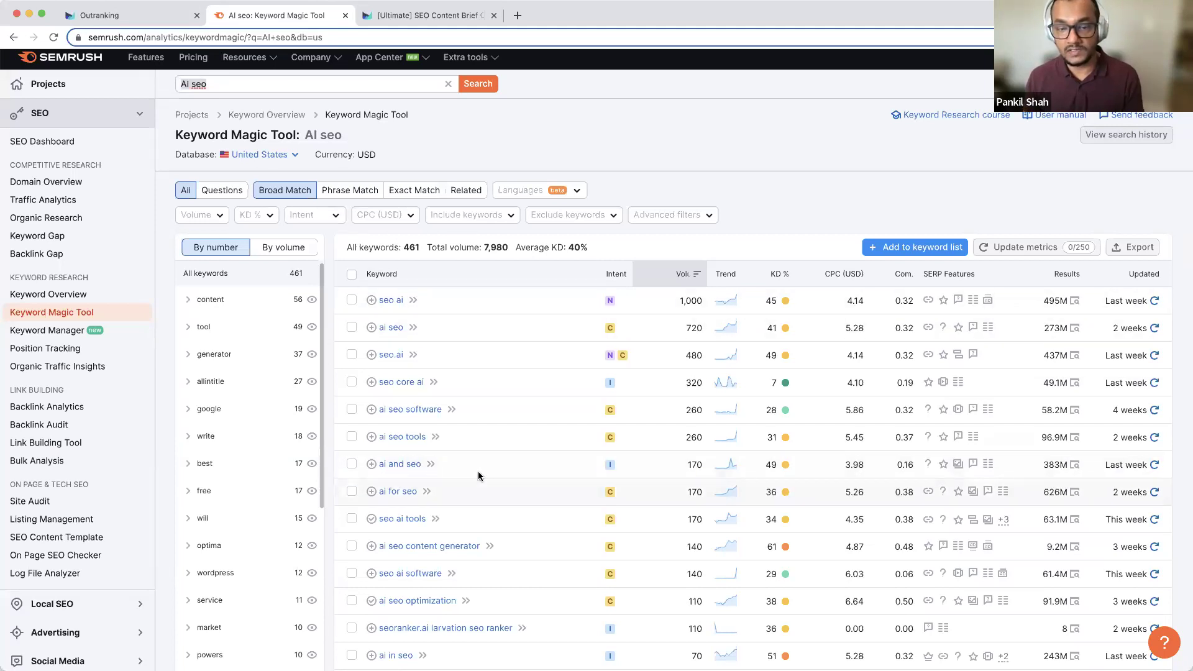
left_click(96, 16)
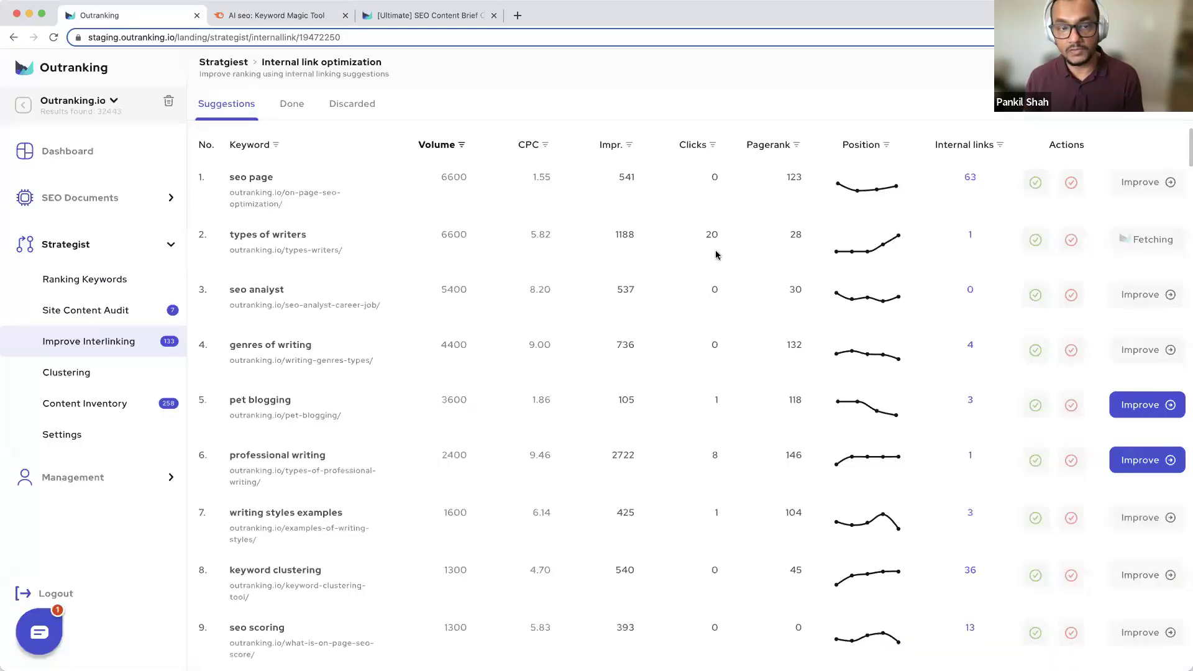
Open the Saas SEO clustering project and highlight the keyword count of "saas seo strategy" and the "saas seo tools" cluster name.
left_click(106, 373)
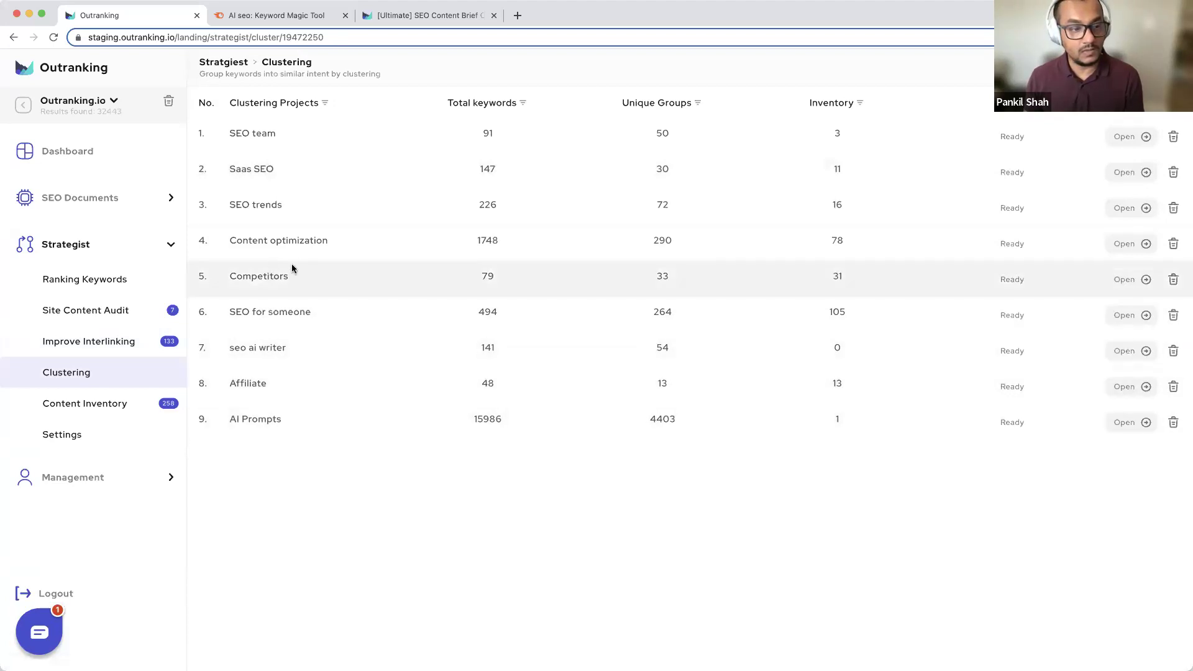
left_click(1138, 174)
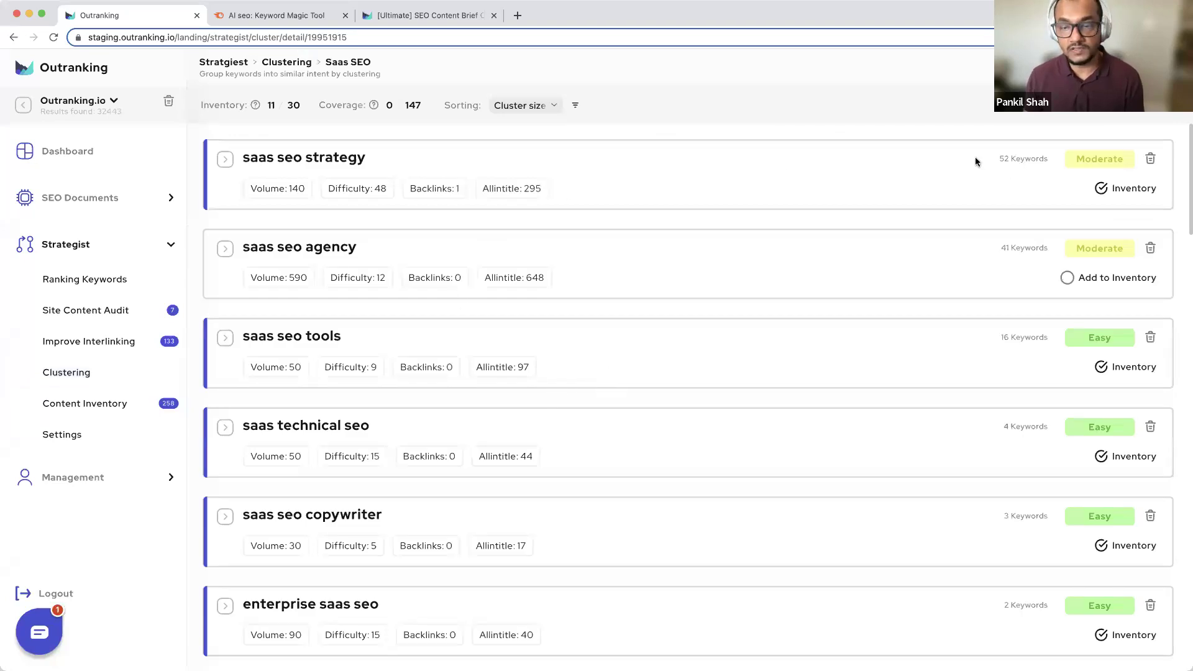
left_click_drag(994, 158, 1047, 160)
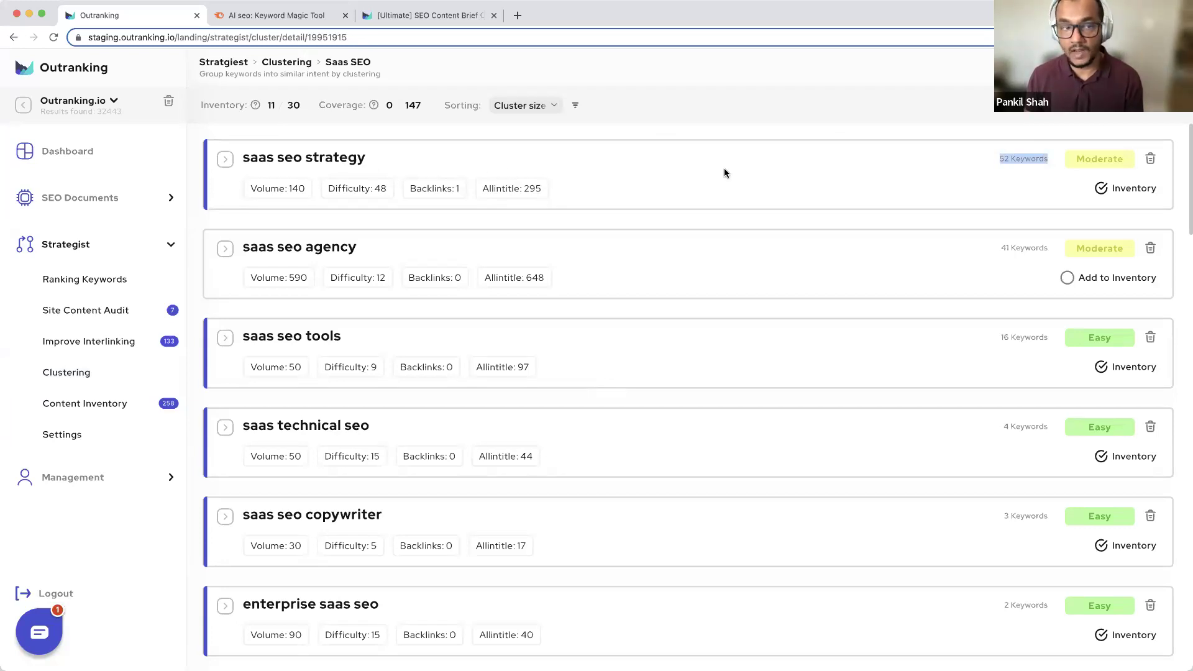
left_click(226, 160)
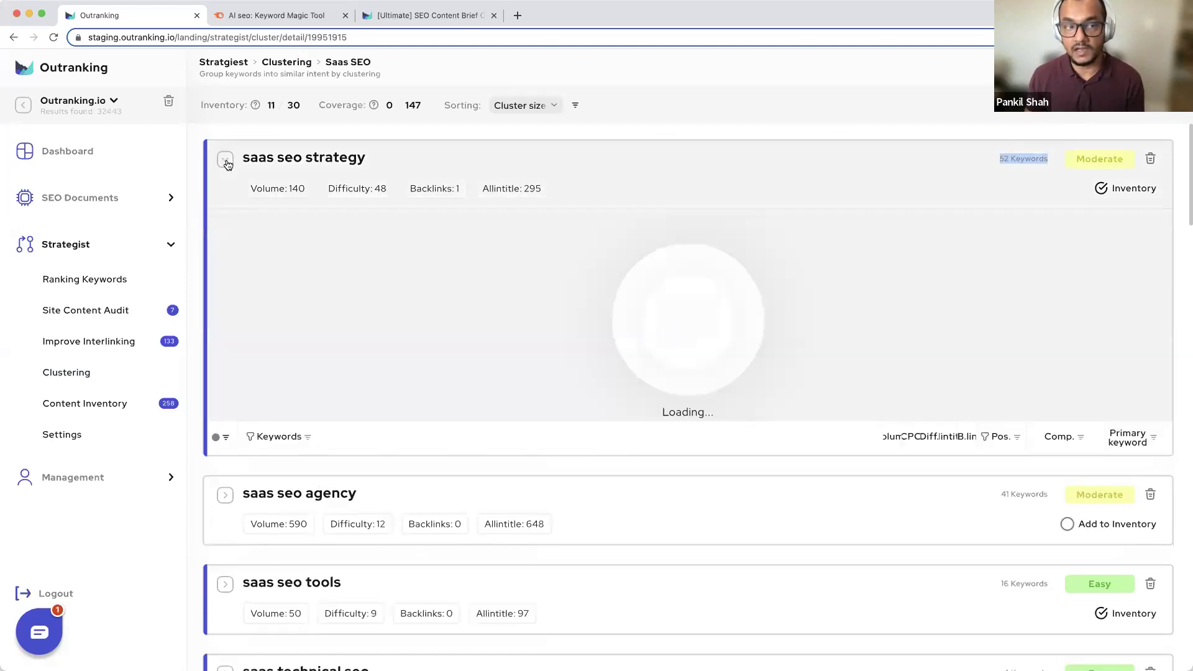
left_click(226, 161)
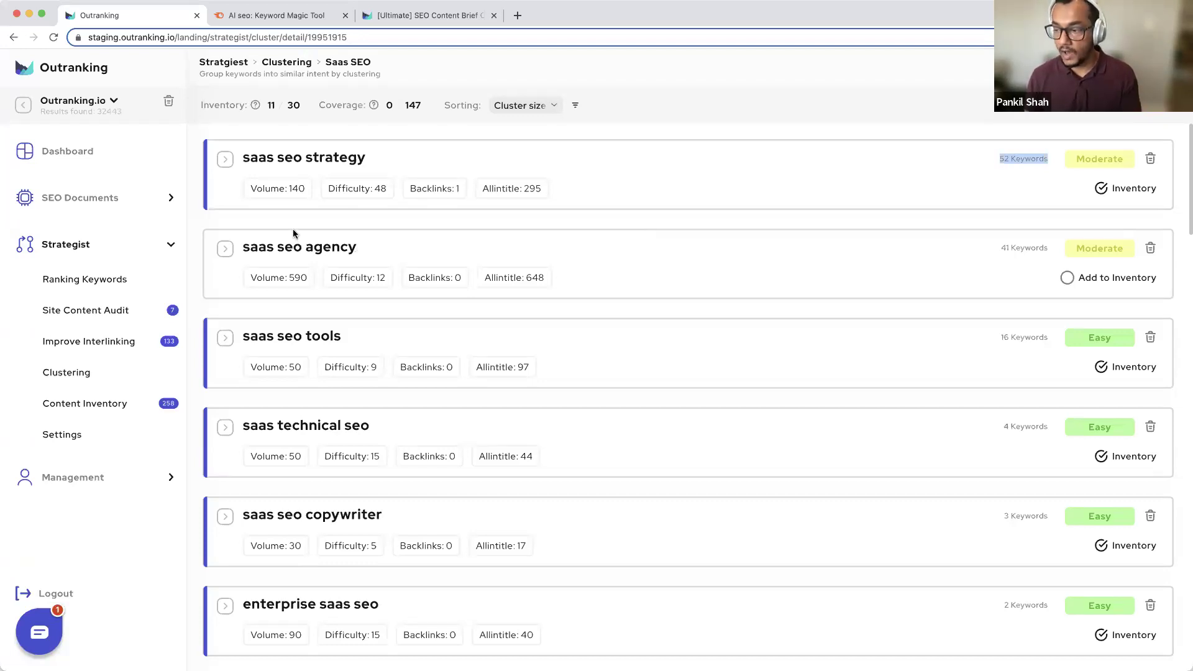
scroll(280, 208, "down", 1)
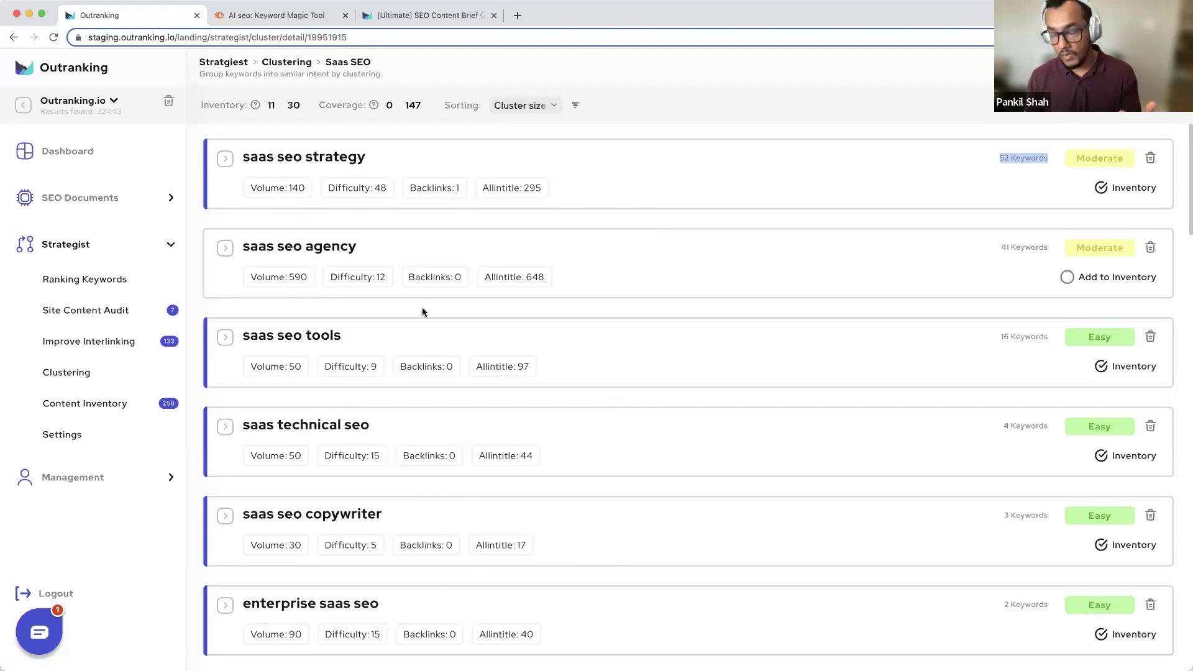
left_click_drag(354, 346, 251, 338)
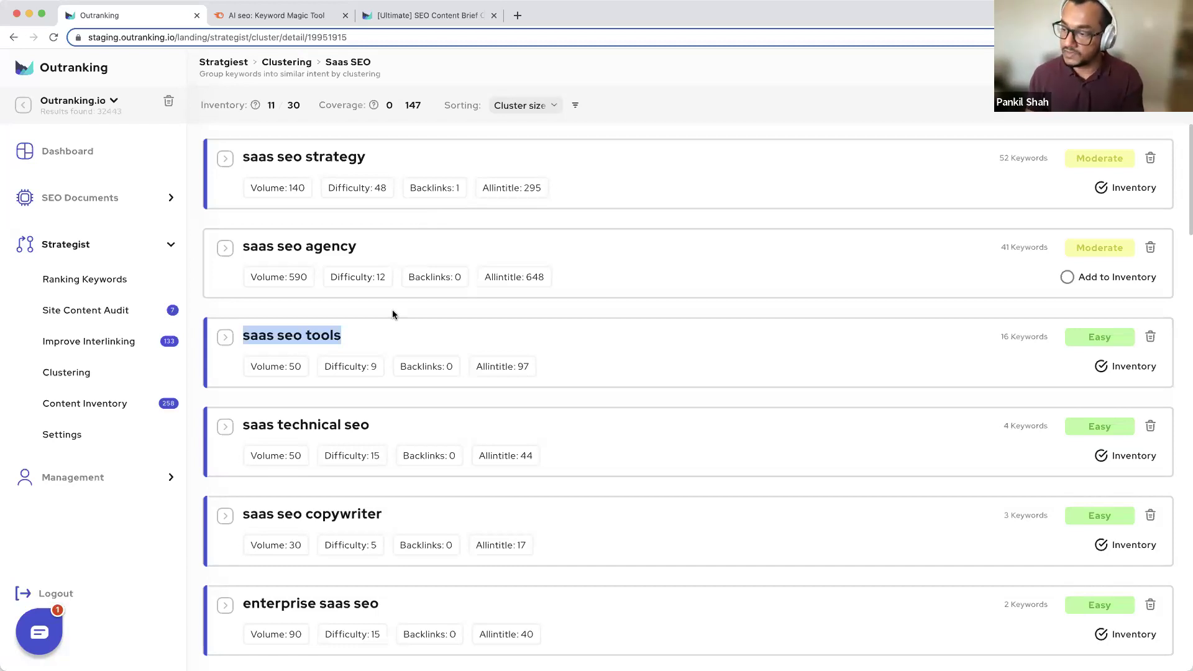
Expand the "saas seo strategy" cluster and look through its grouped keywords.
left_click(226, 160)
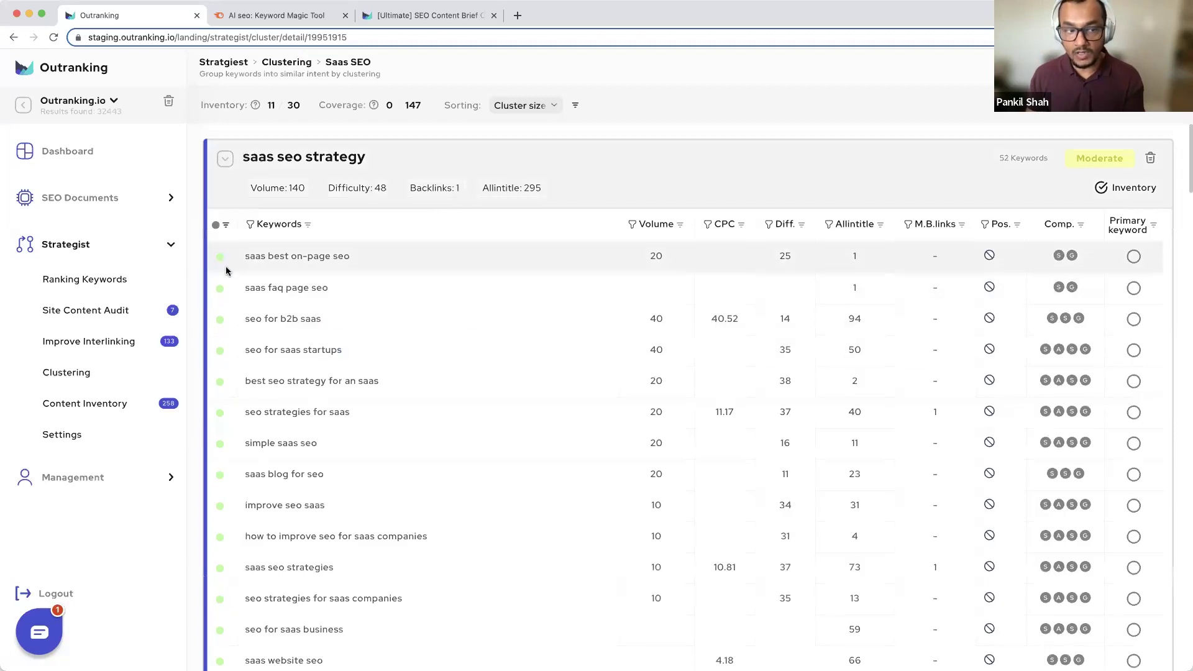
scroll(224, 353, "down", 1)
scroll(224, 353, "down", 20)
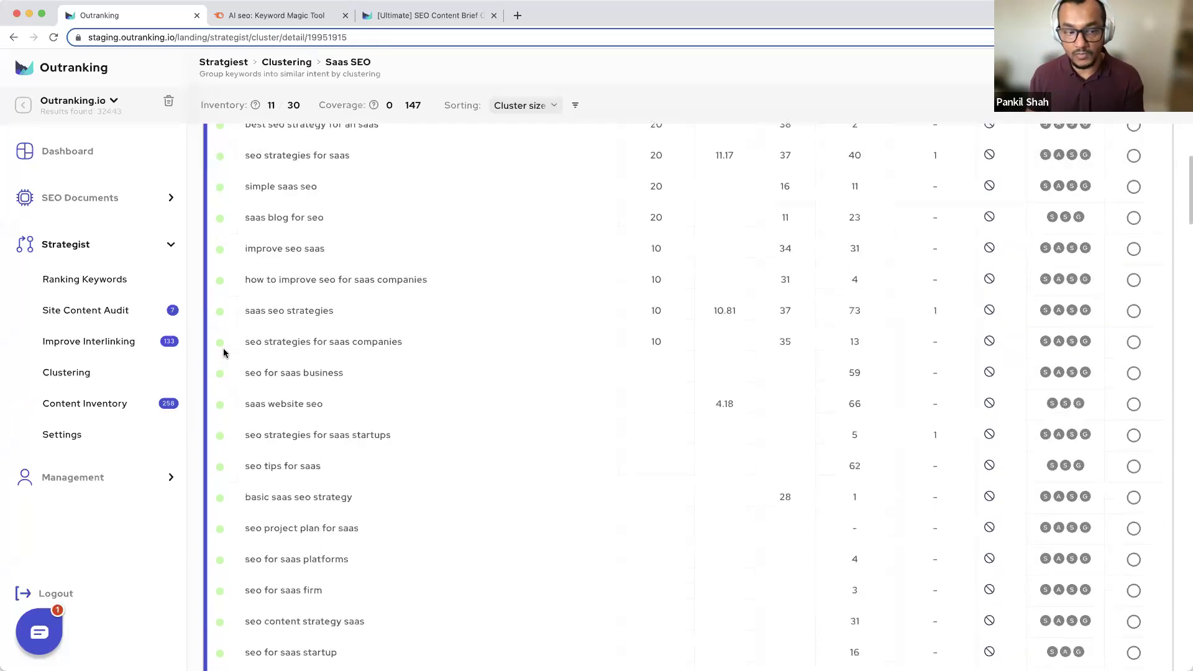
scroll(231, 350, "down", 5)
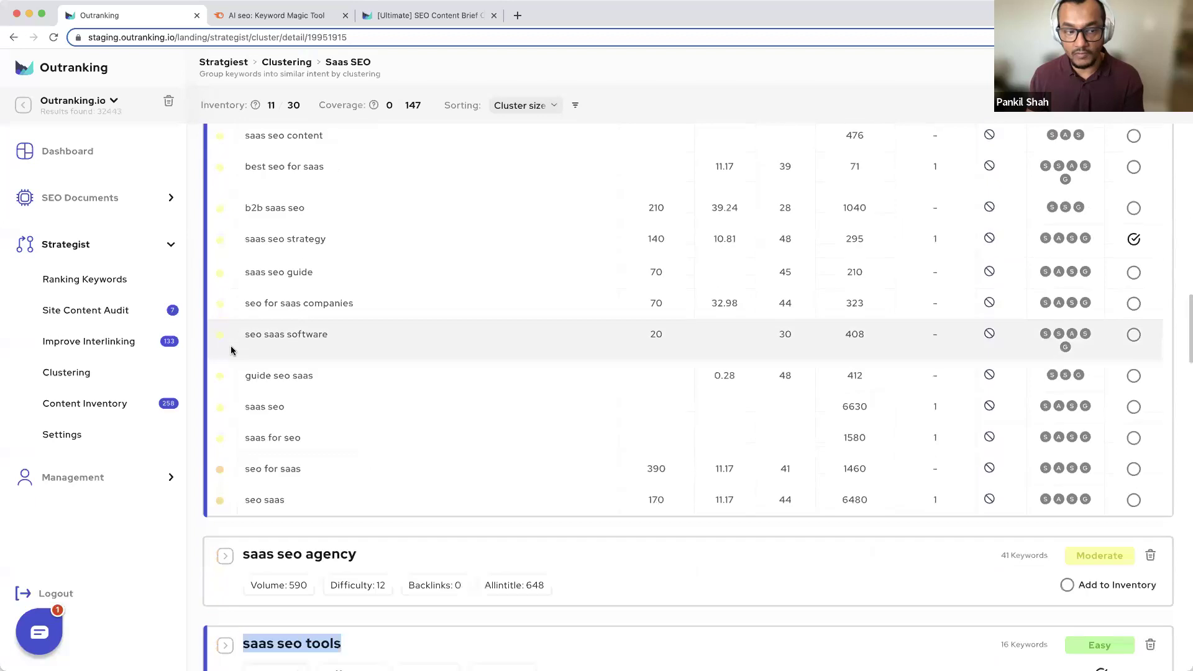
scroll(386, 336, "up", 20)
scroll(386, 337, "up", 3)
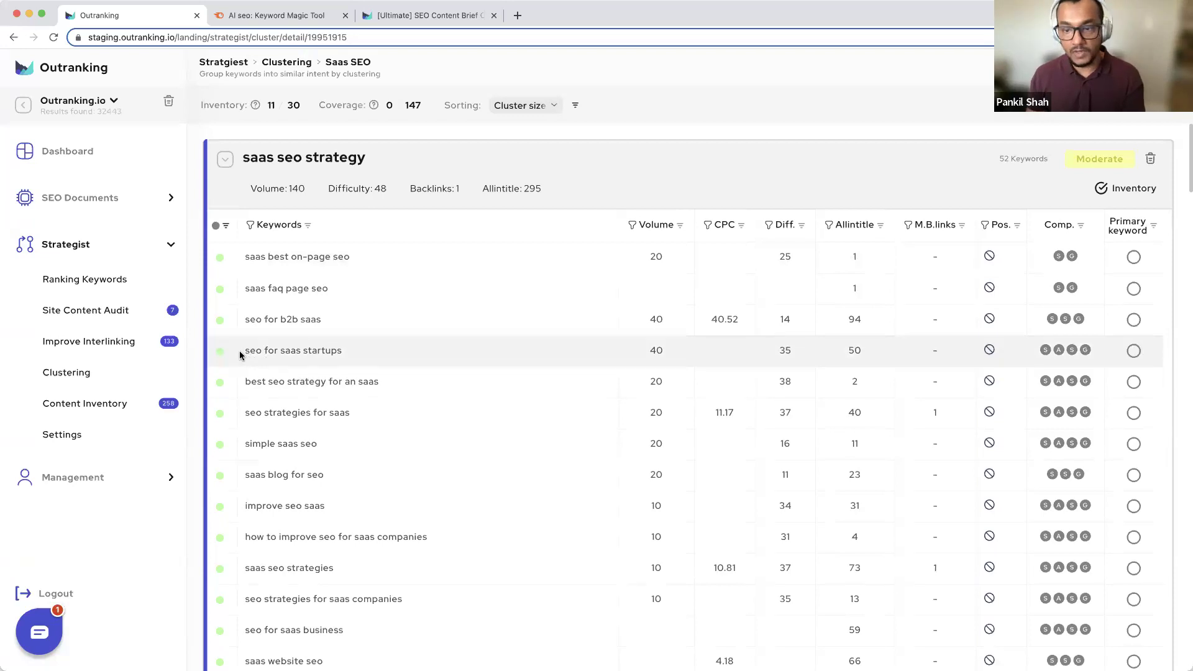
Highlight the keyword "seo for saas startups" in the cluster and its allintitle value.
left_click_drag(244, 352, 346, 354)
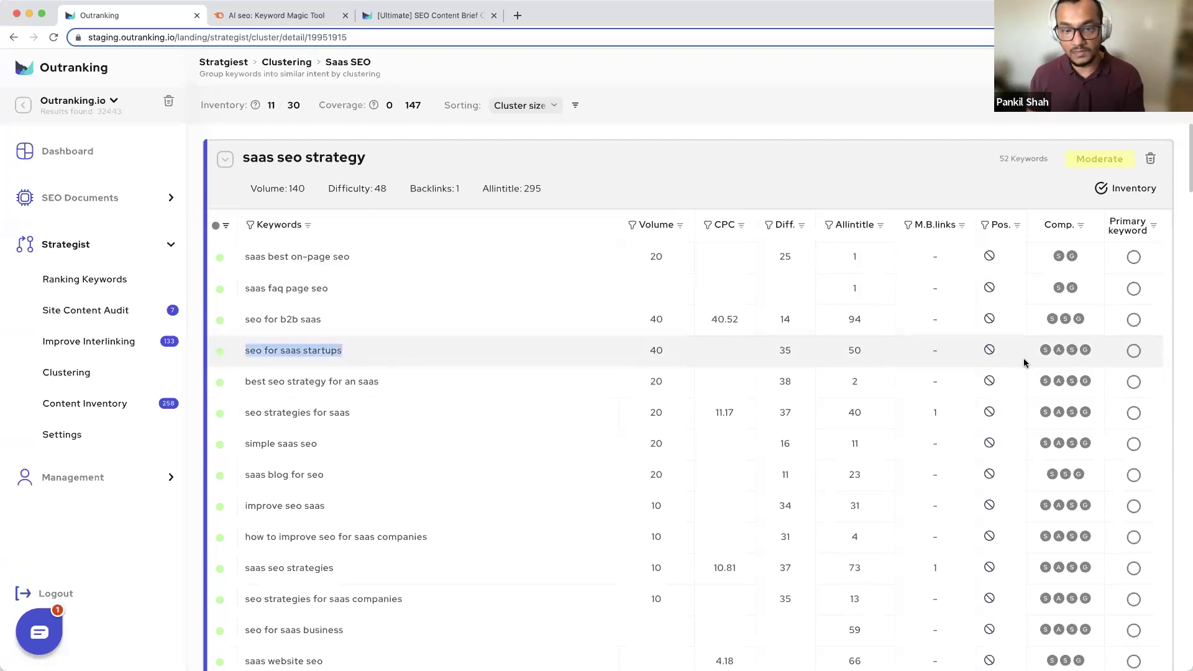
mouse_move(1072, 354)
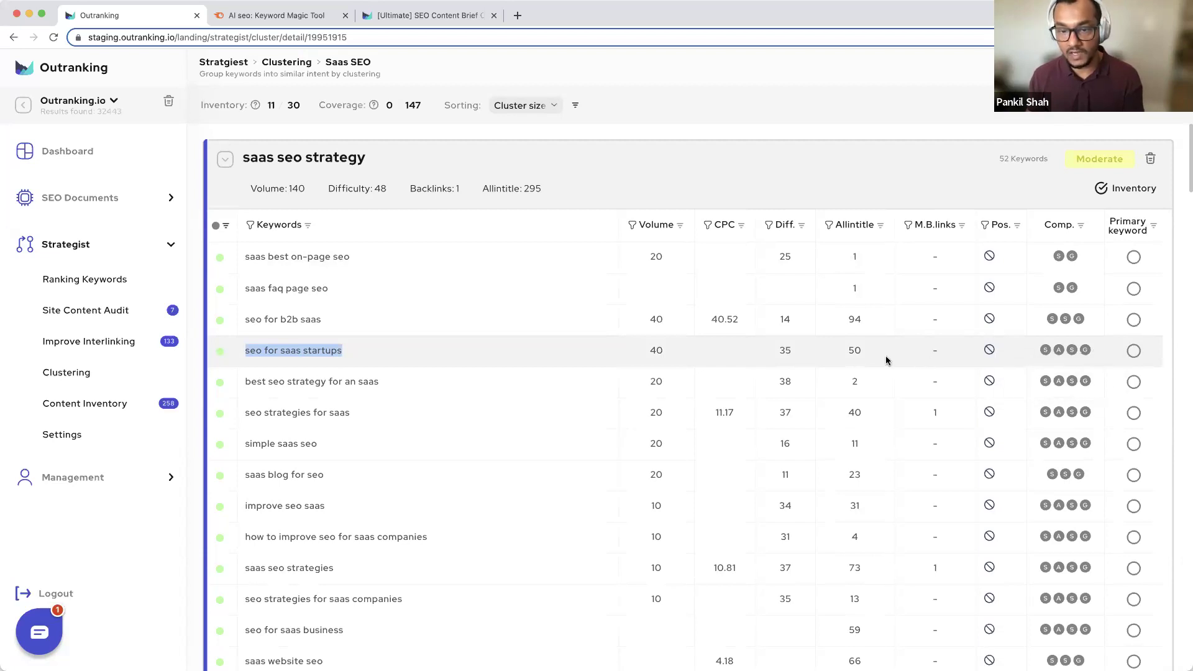
left_click(854, 353)
scroll(843, 353, "down", 1)
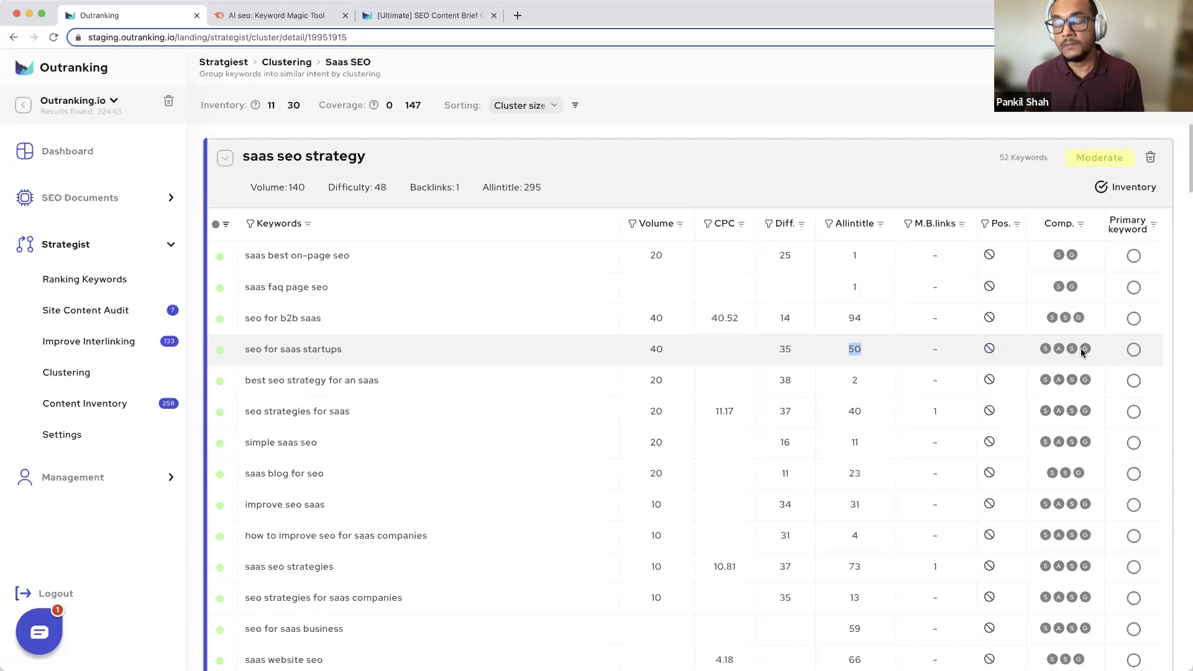
Examine the difficulty and allintitle figures of the other keywords in the "saas seo strategy" cluster.
scroll(784, 345, "down", 10)
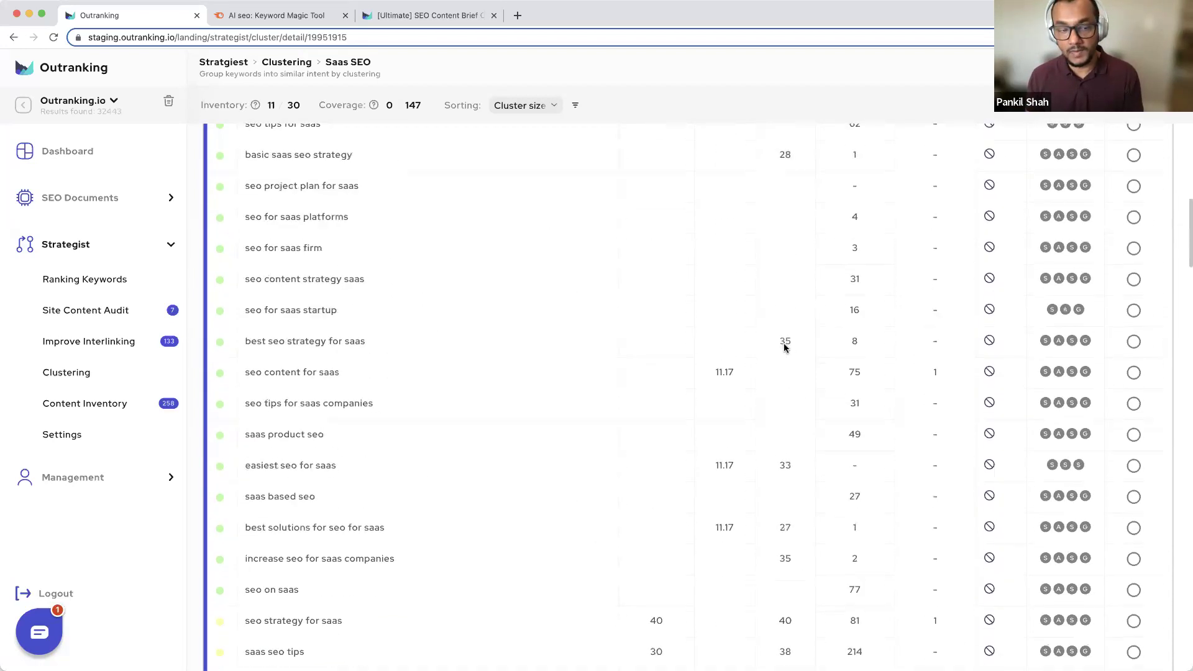
scroll(784, 346, "down", 5)
scroll(958, 359, "up", 2)
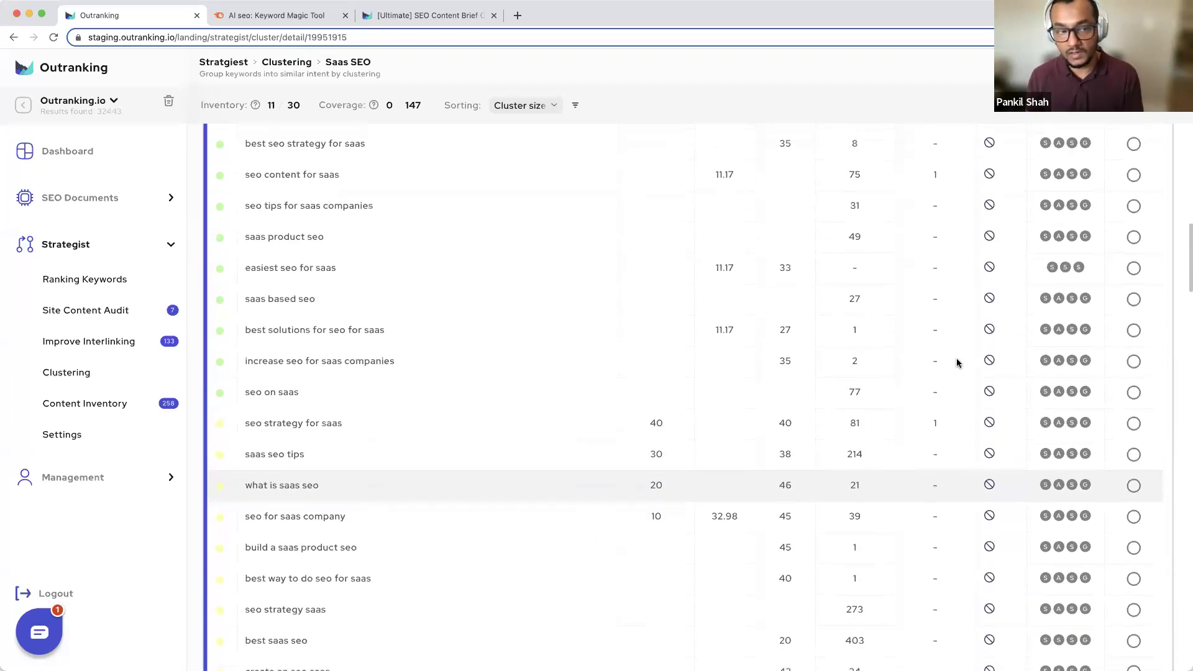
scroll(957, 363, "up", 1)
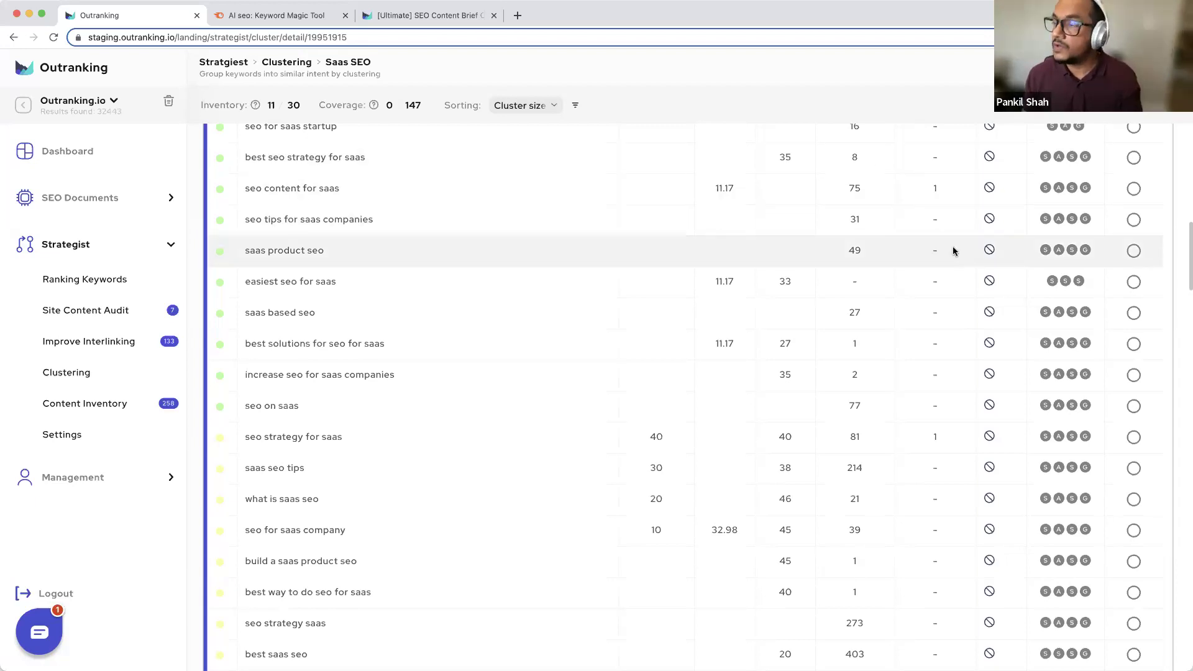
scroll(954, 250, "up", 5)
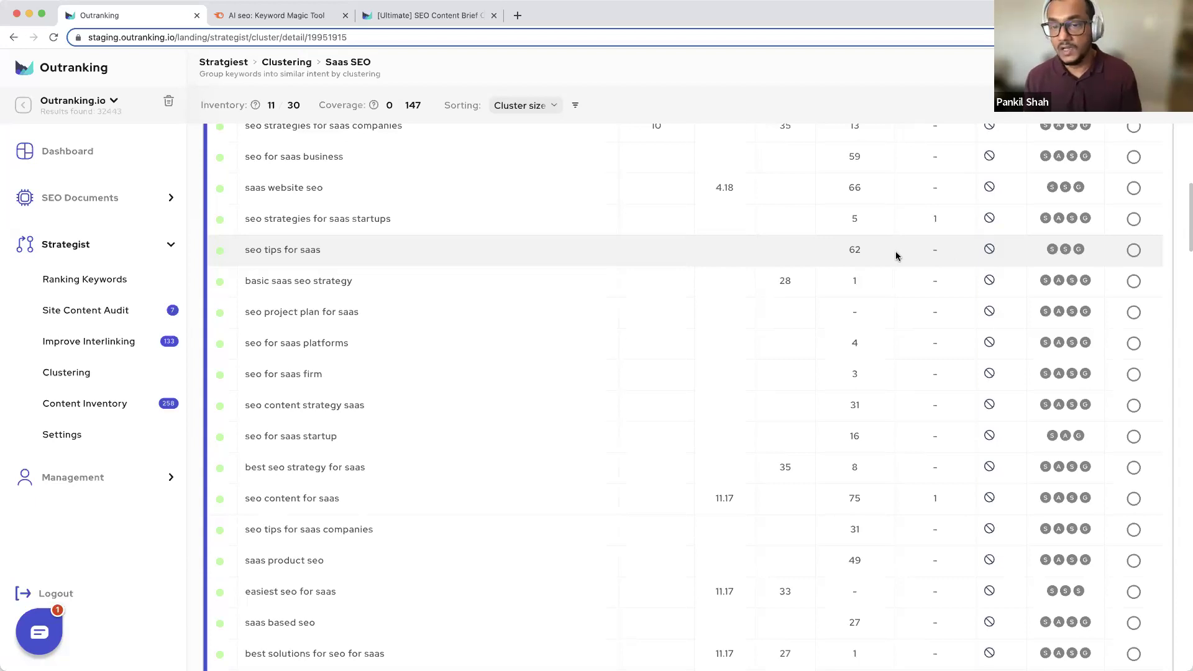
scroll(896, 255, "up", 10)
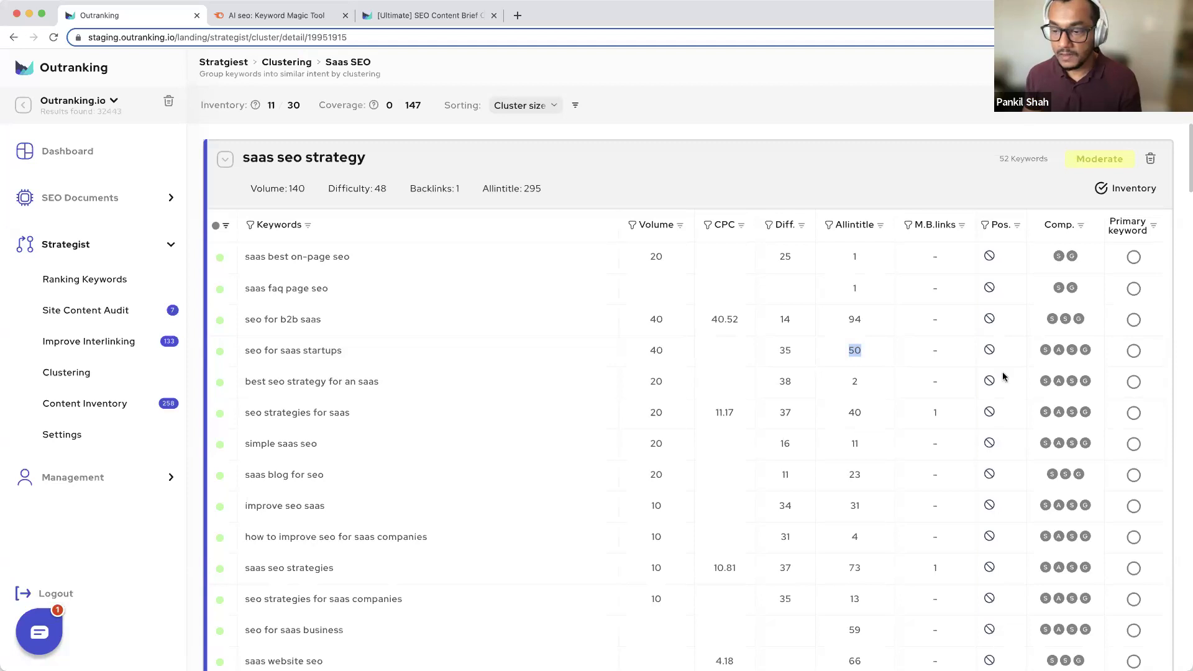
Open the document "7 [Best] iPhone Screen Protectors of 2023" from the dashboard in a new browser tab.
left_click(62, 152)
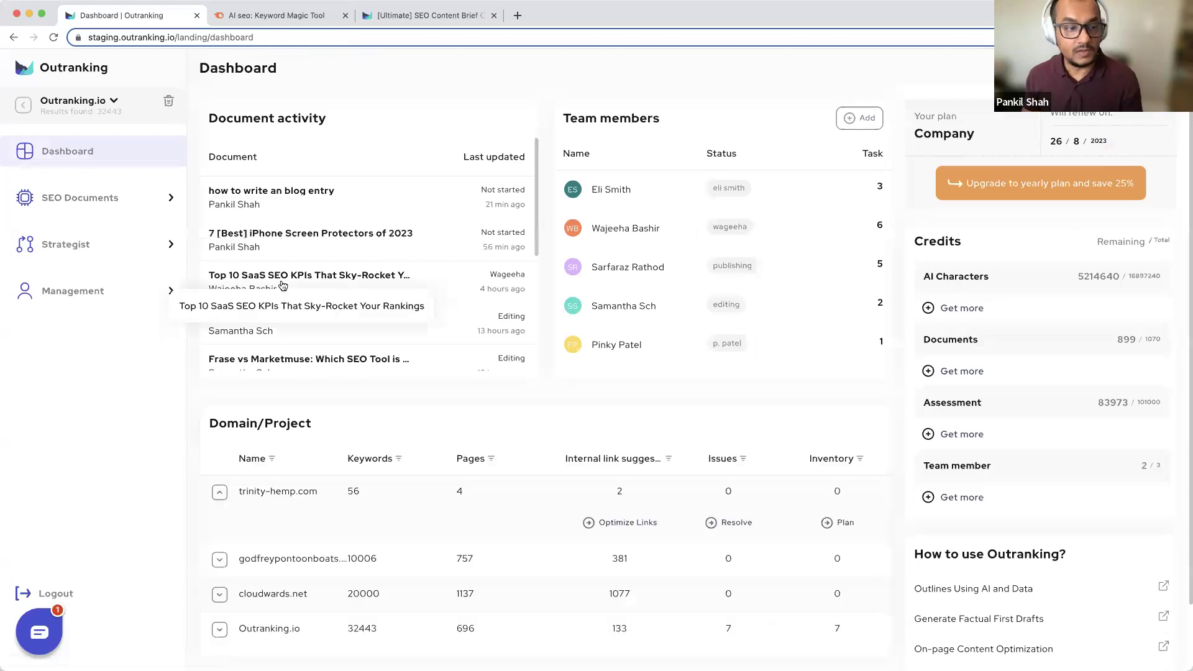
left_click(289, 239, "super")
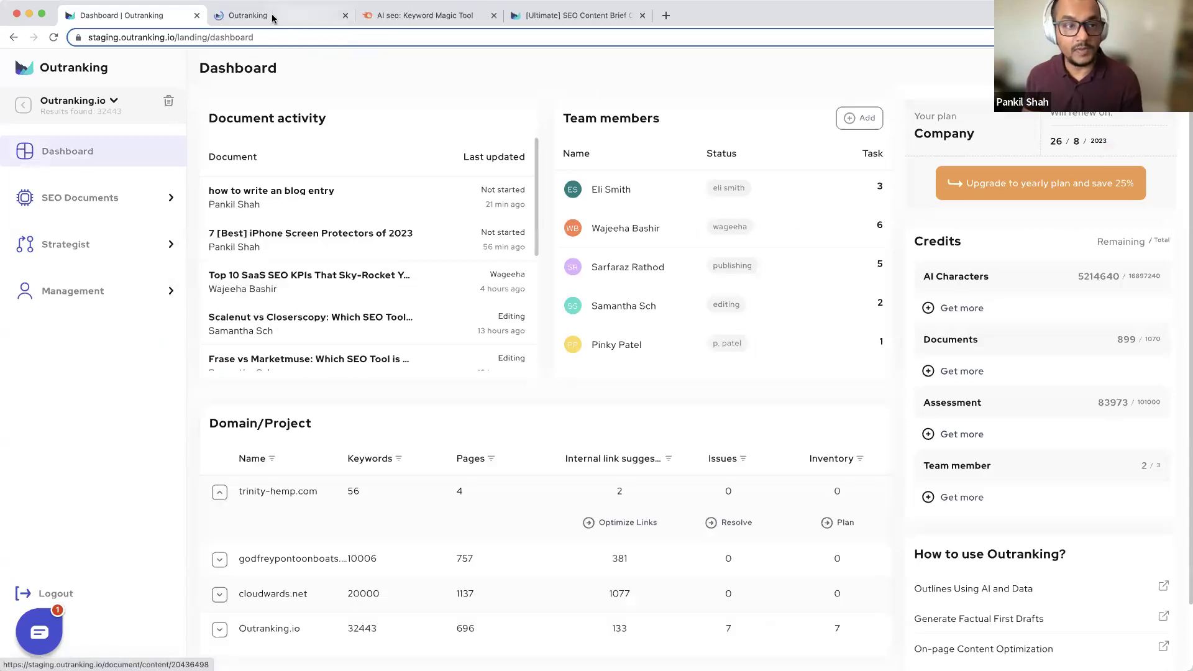
left_click(273, 16)
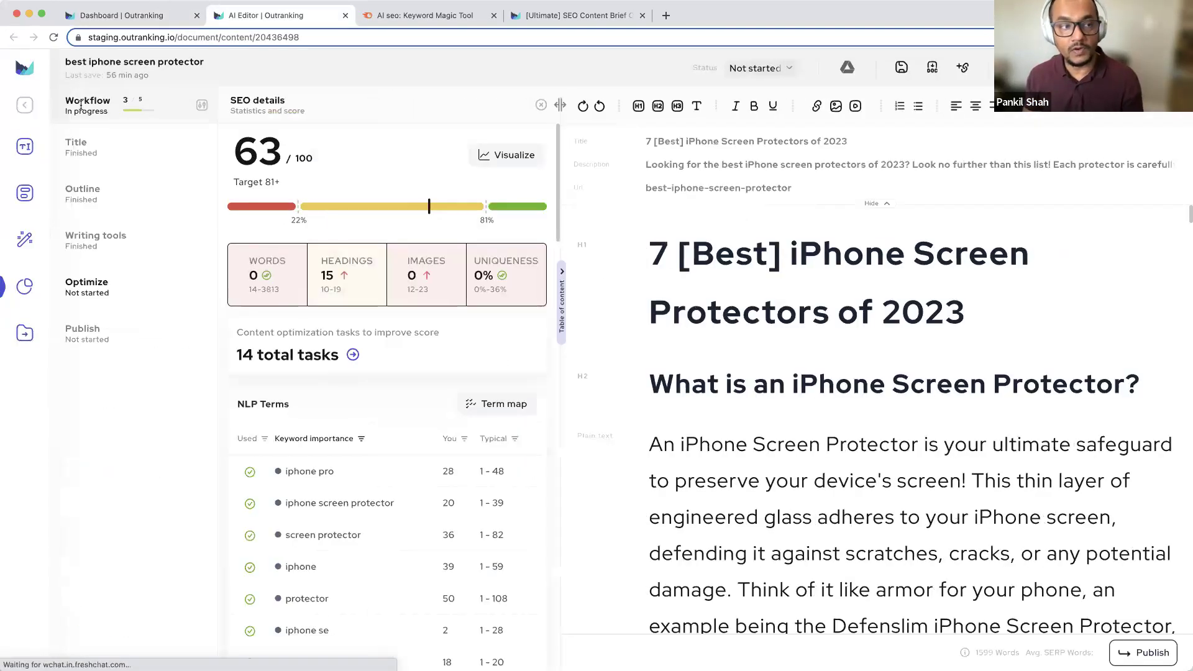
Show the document's workflow and draft options and place the text cursor at the end of the H1 title.
left_click(200, 108)
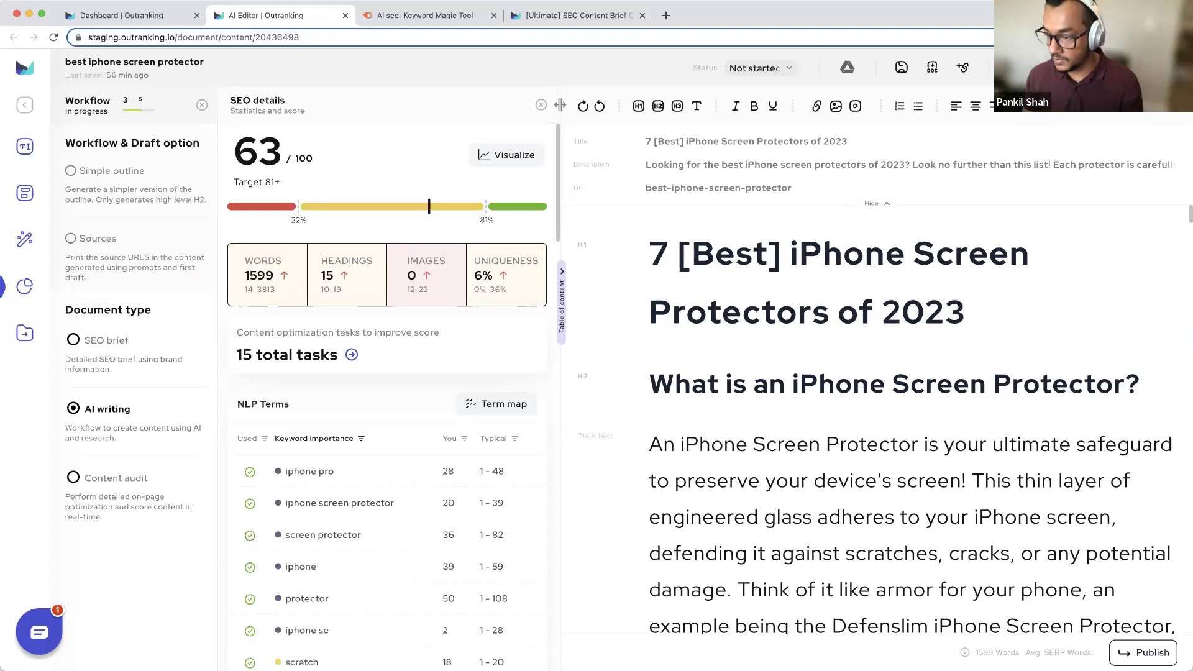
left_click(870, 267)
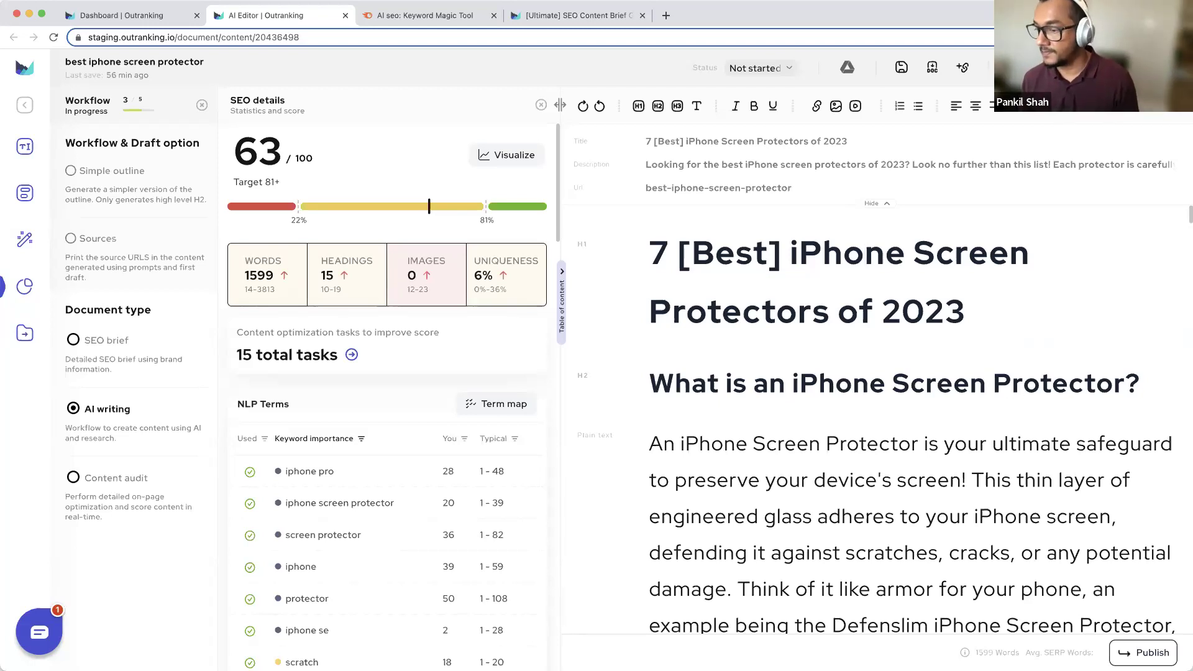
left_click(1000, 322)
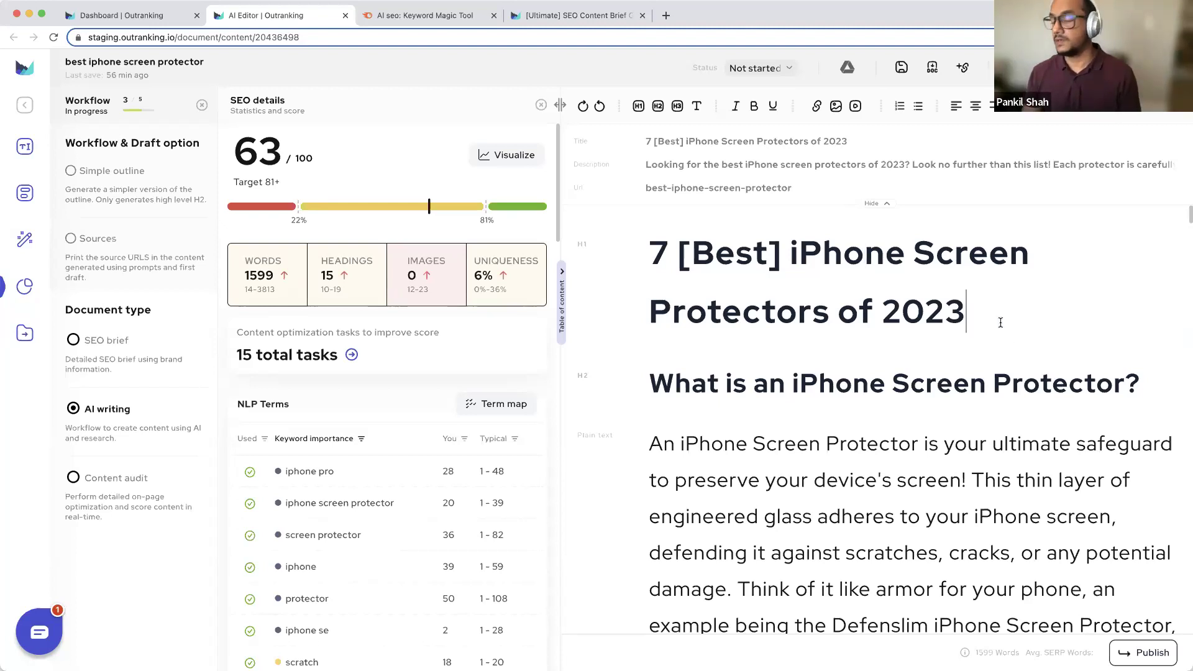